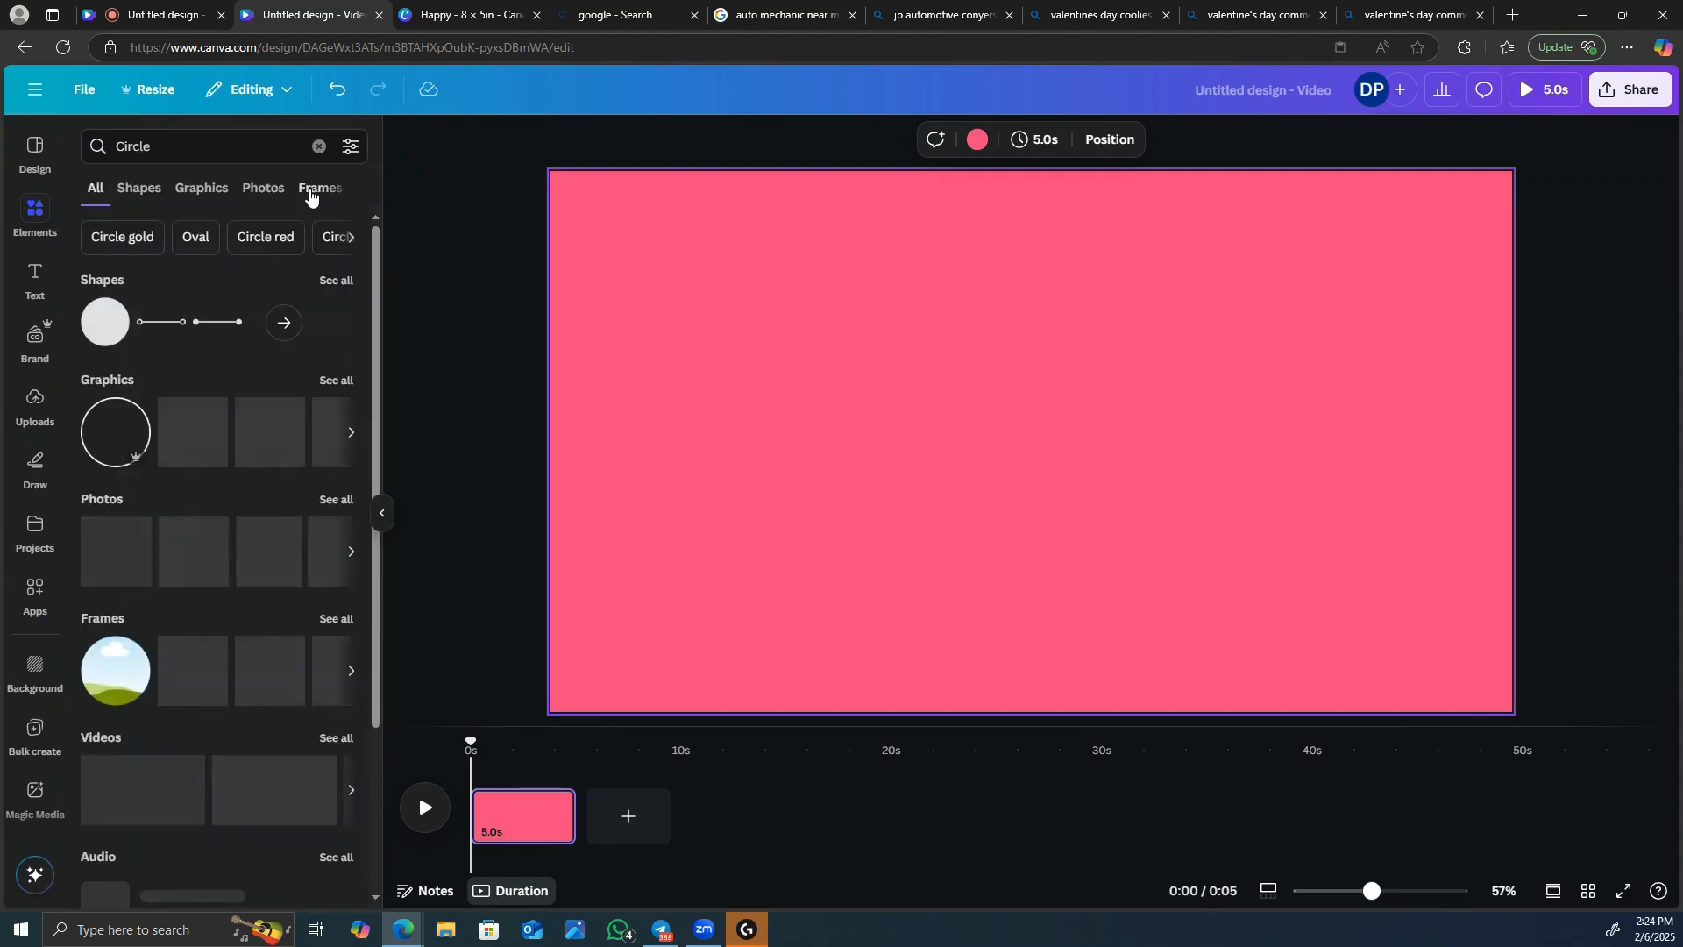
Add a circle shape near the page centre, fill it with the custom colour #C41D58, and enlarge it slightly.
click(112, 322)
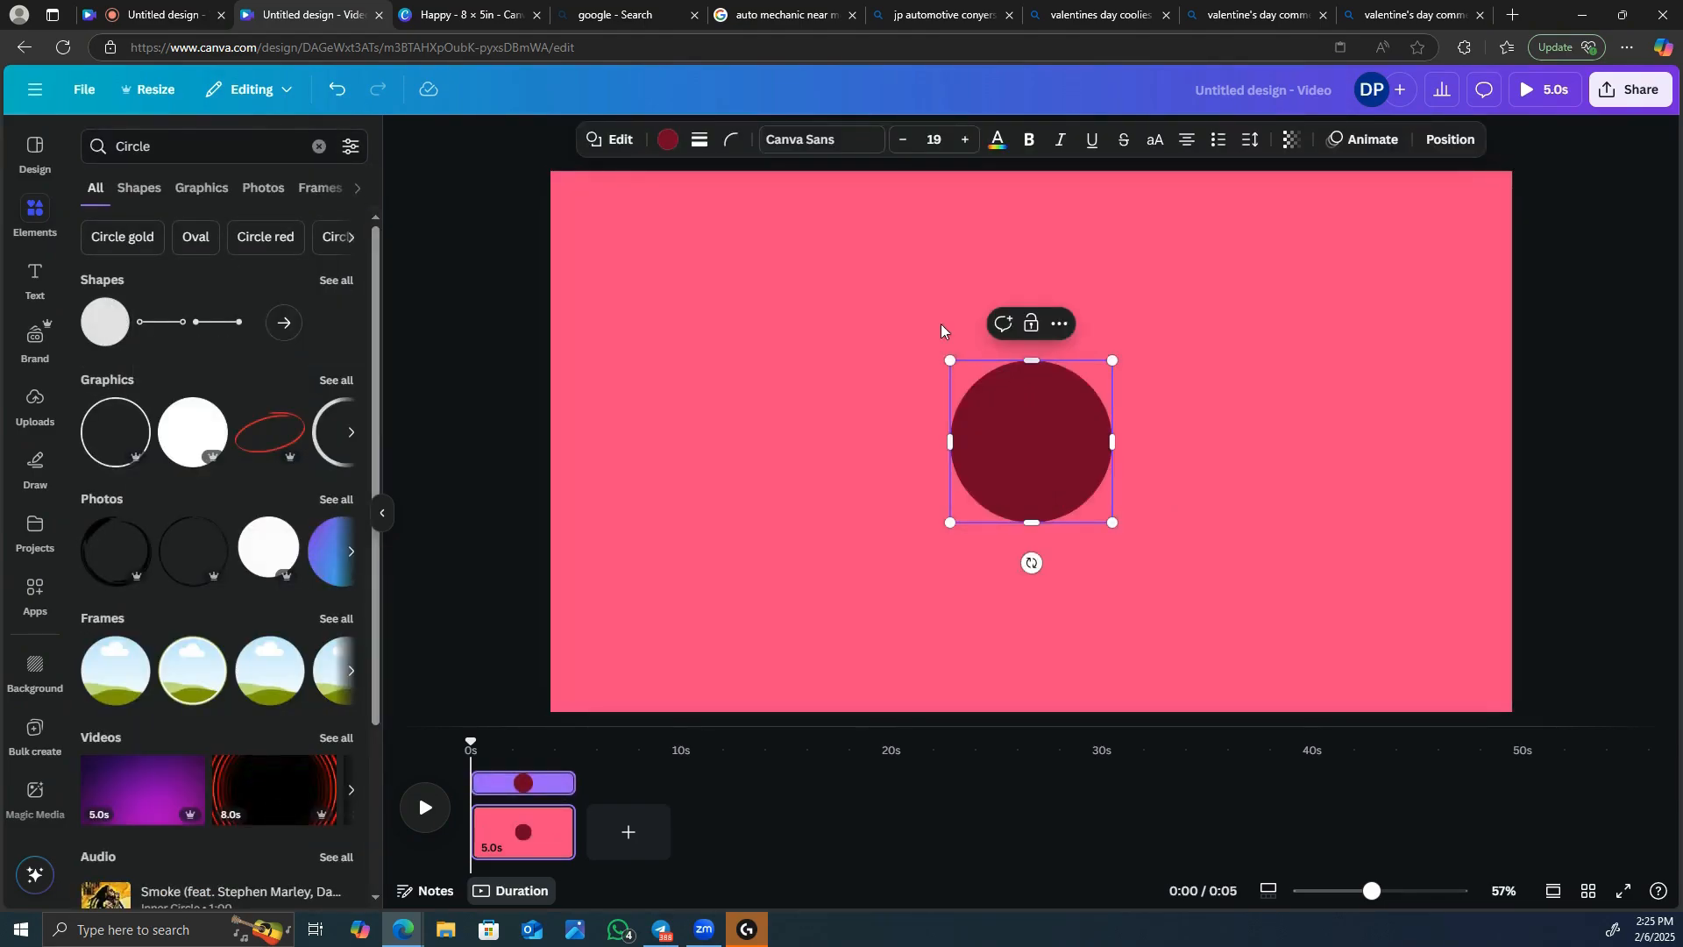
click(669, 142)
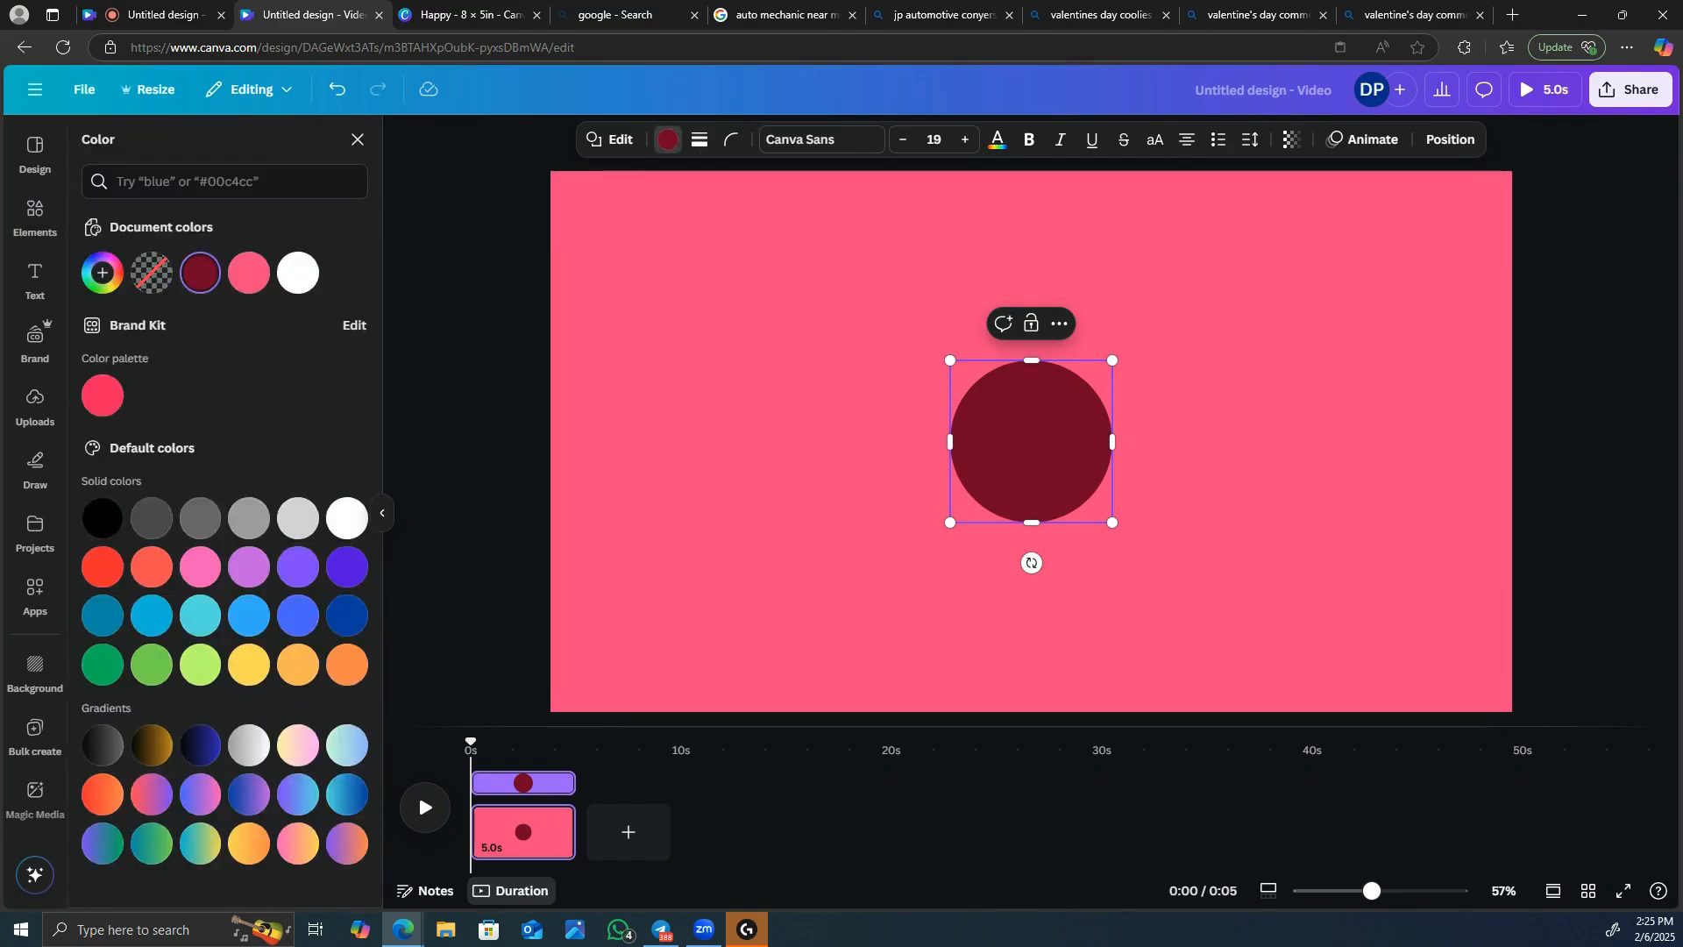
click(95, 278)
click(301, 380)
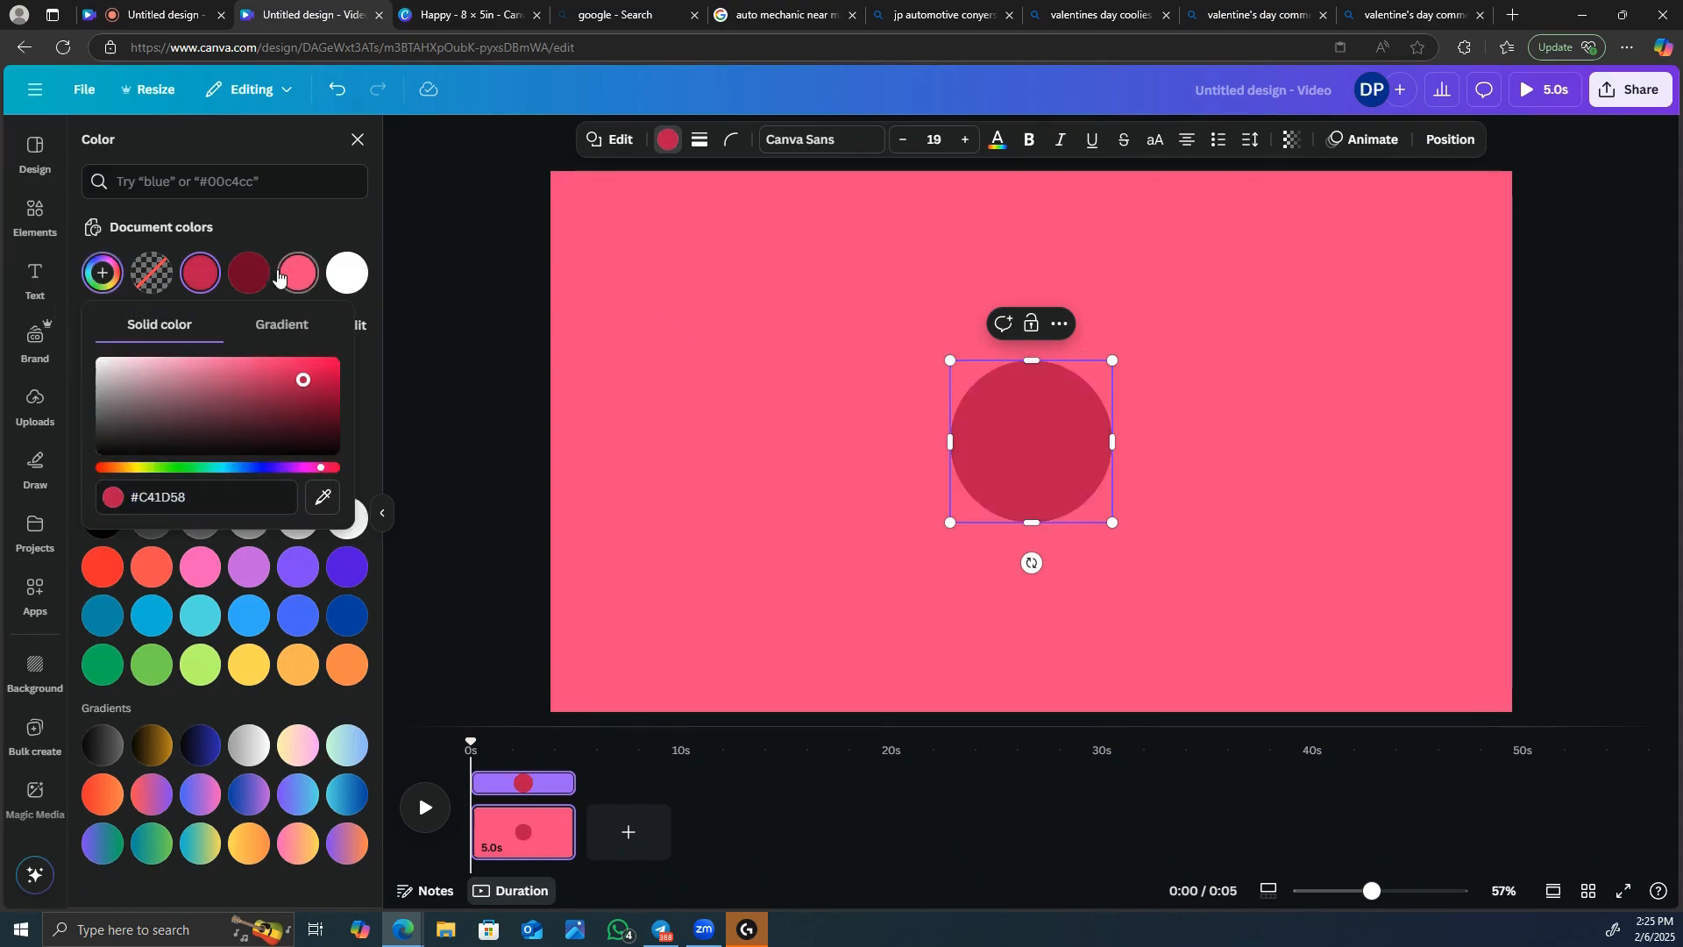
drag(1112, 360, 1140, 333)
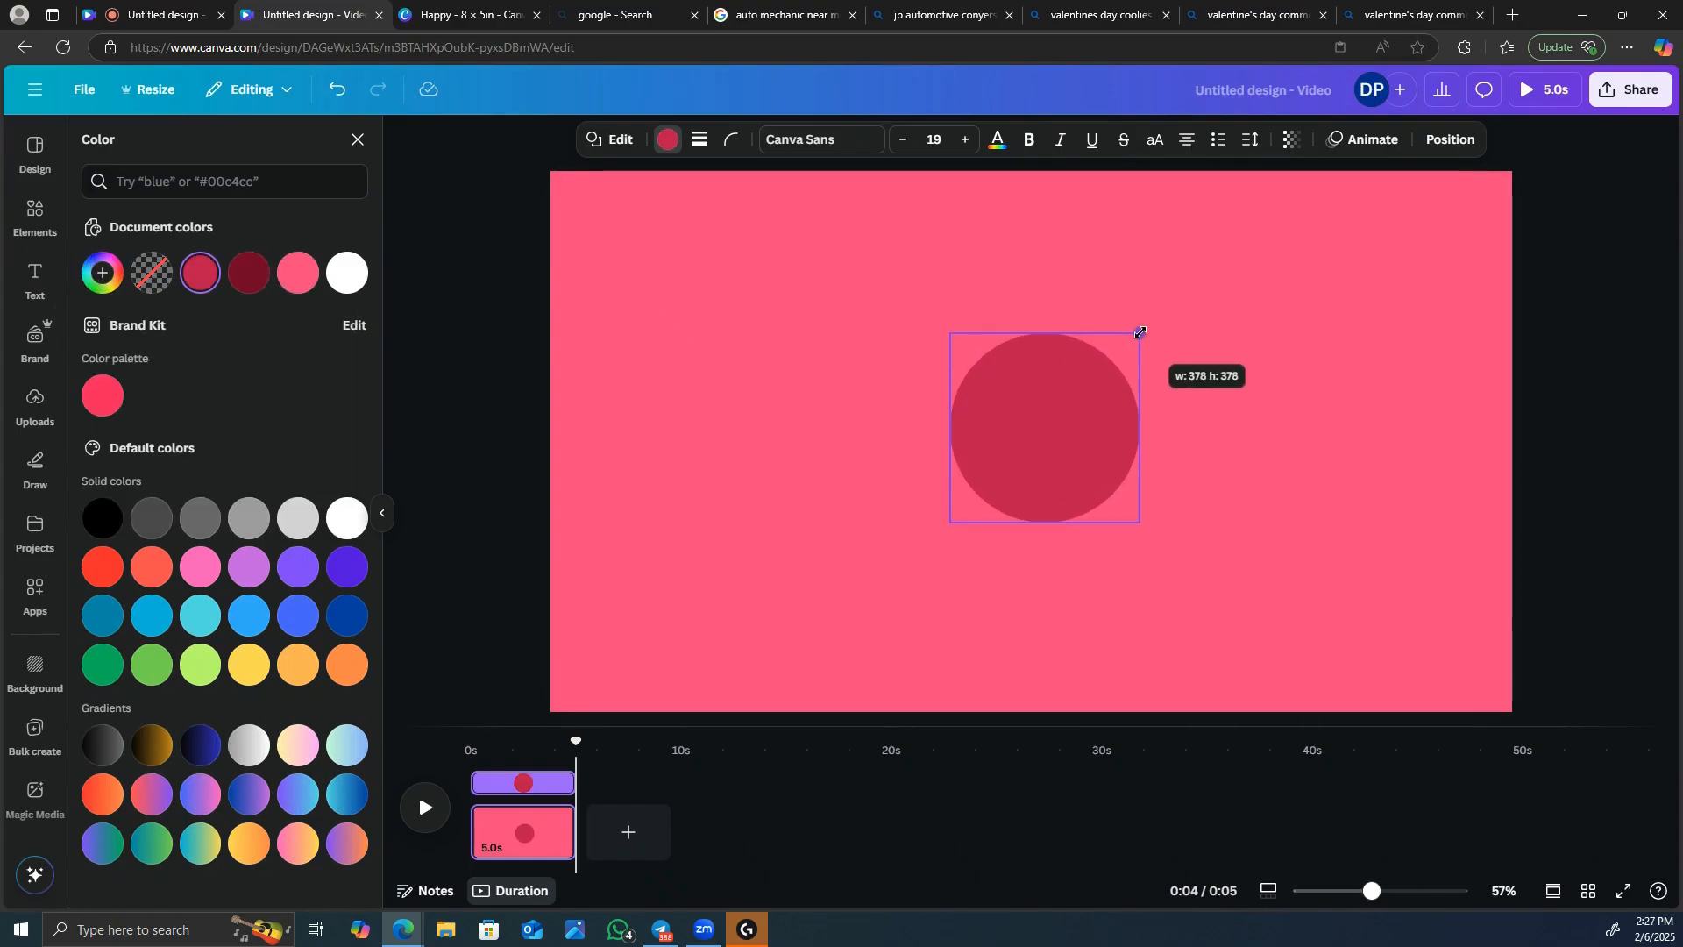
drag(1076, 407, 1062, 391)
Insert the uploaded pink lattice heart cookie and scale it down beside the circle's right side.
click(36, 404)
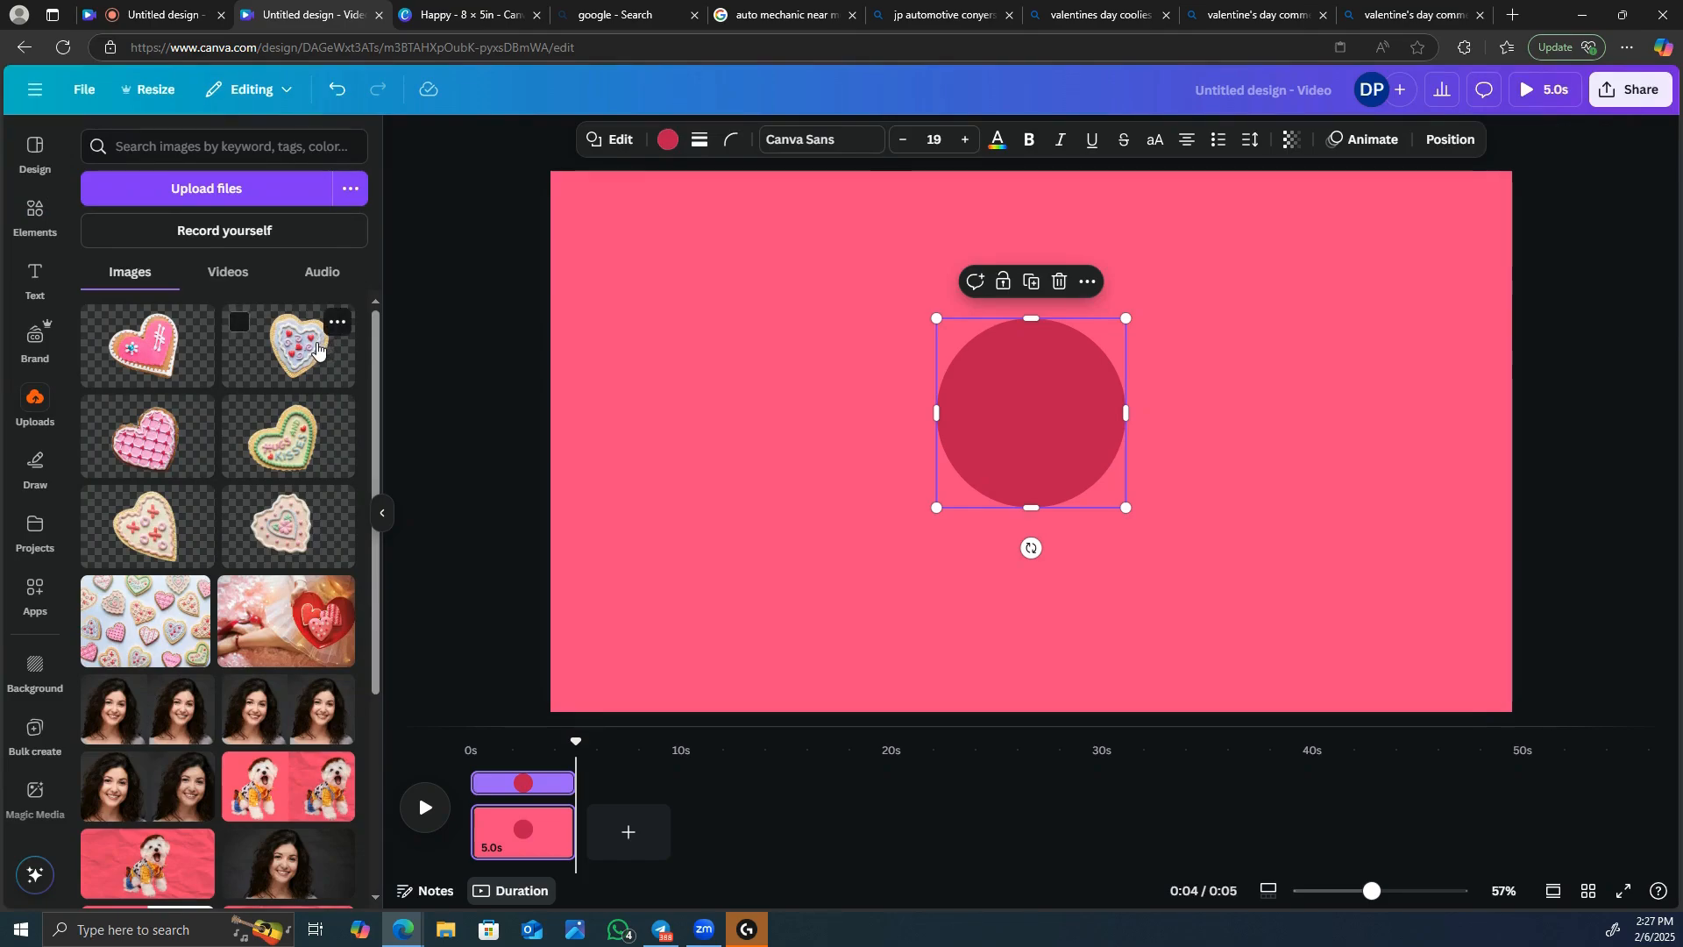
click(299, 408)
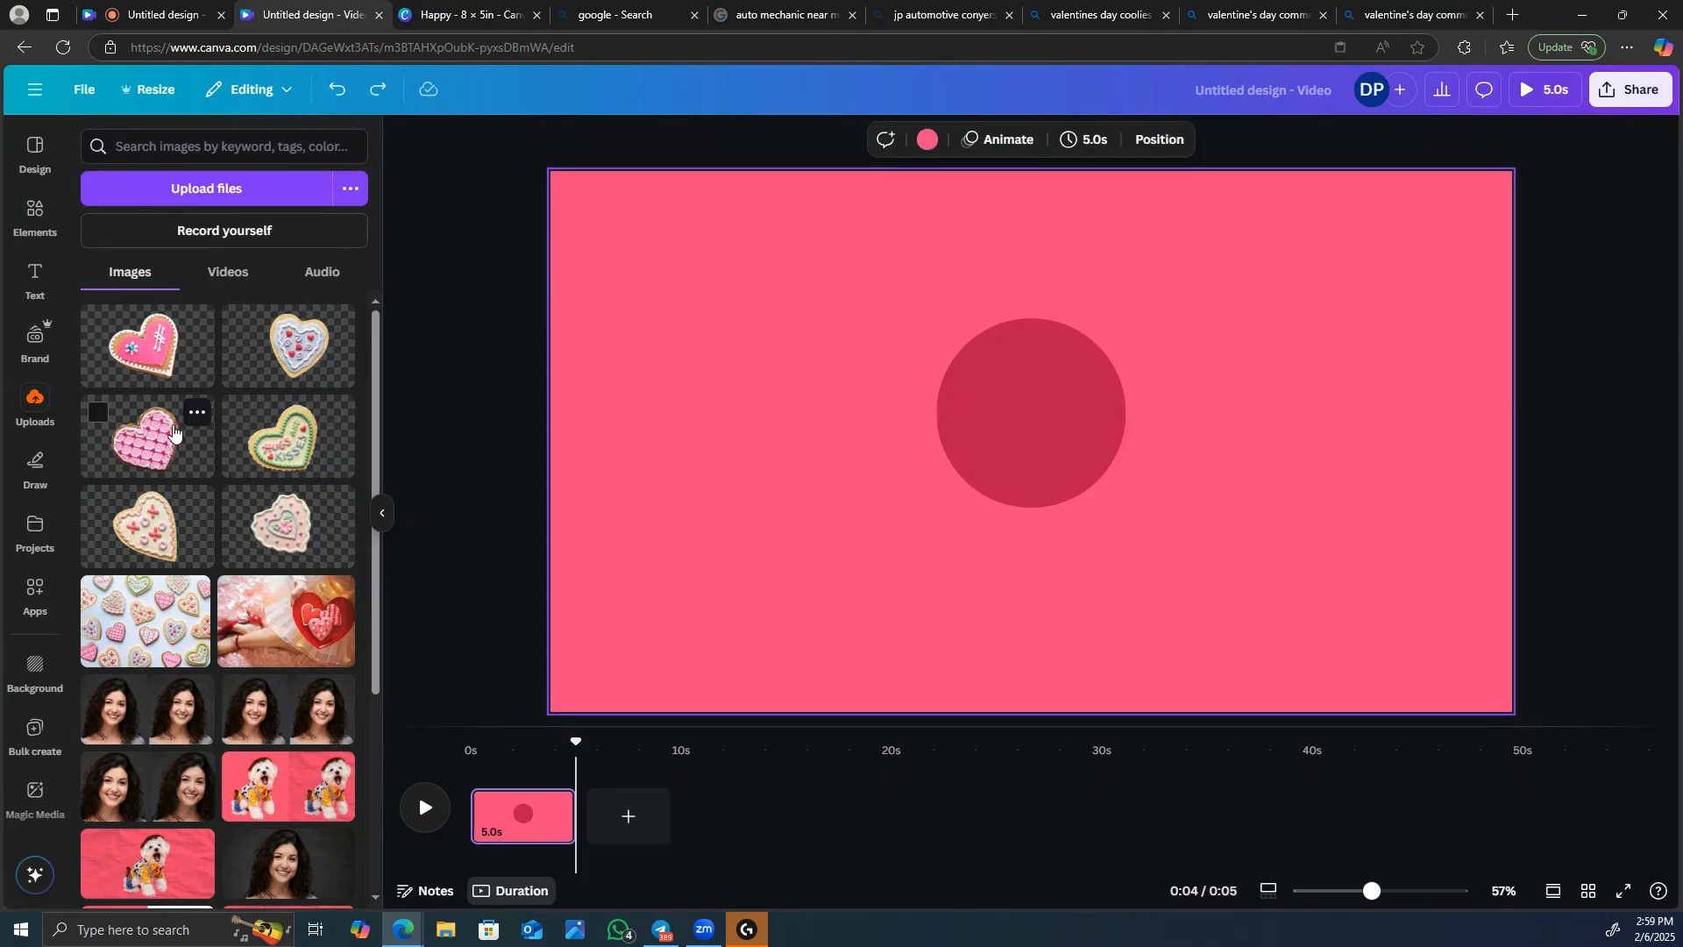
click(147, 436)
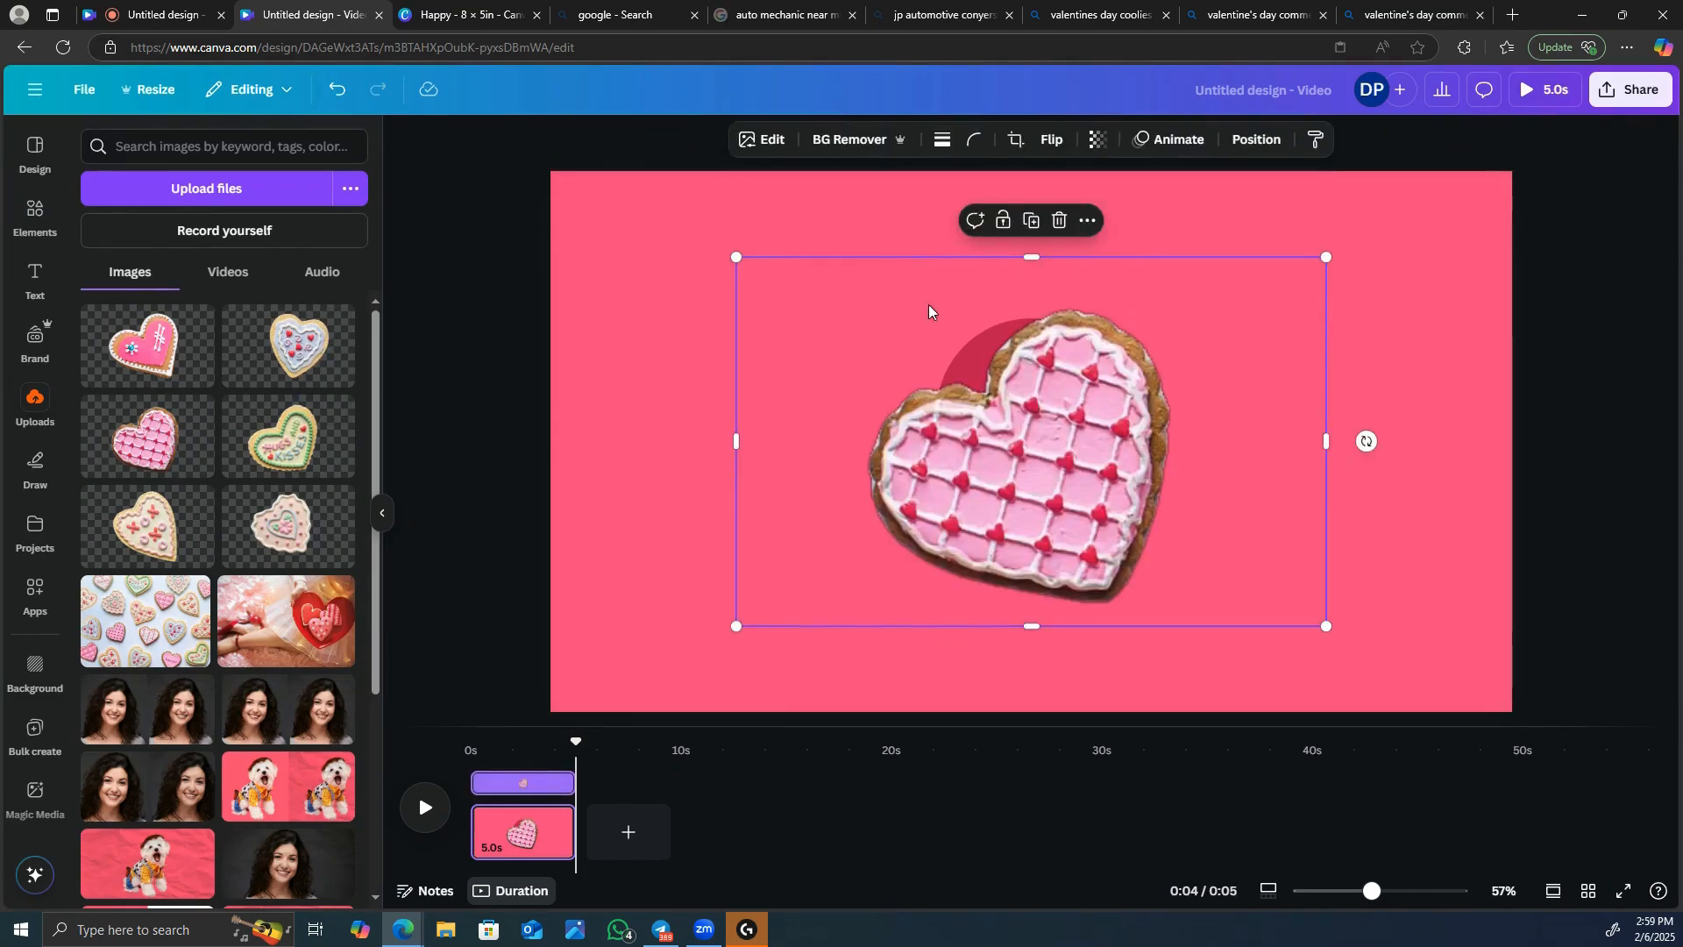
drag(736, 258, 1102, 487)
drag(1234, 508, 1275, 401)
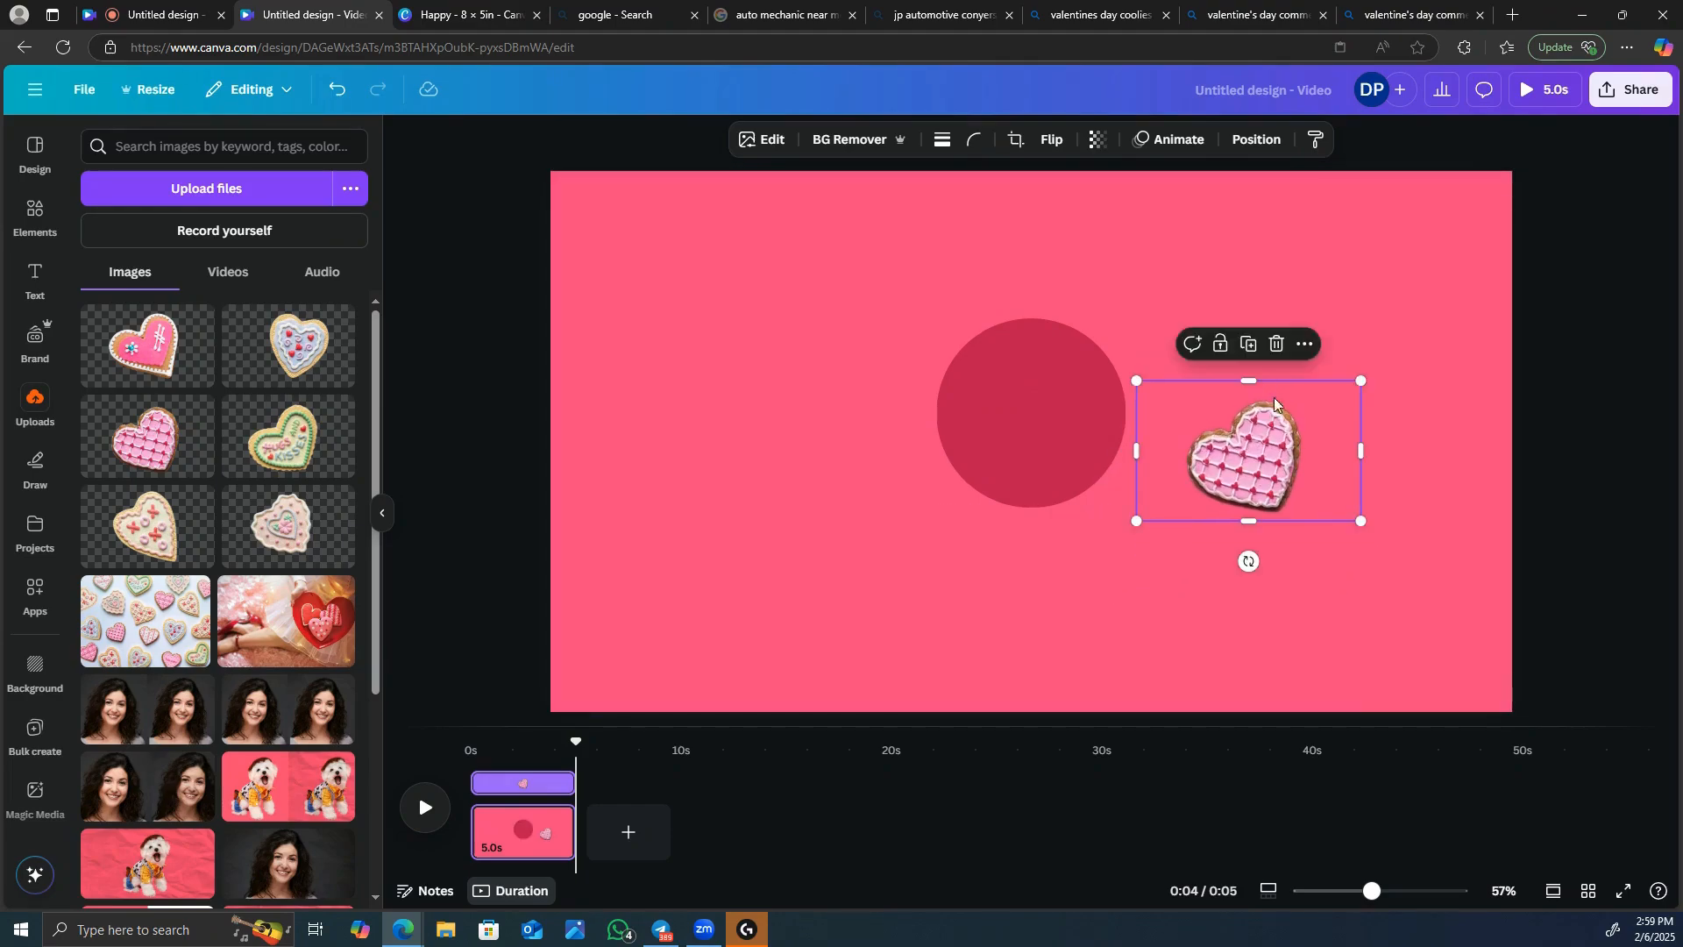
Crop the empty margins around the pink lattice cookie, rotate it upright, and place it over the circle's right edge.
mouse_move(1249, 562)
mouse_down()
mouse_move(1227, 580)
mouse_move(1248, 561)
mouse_up()
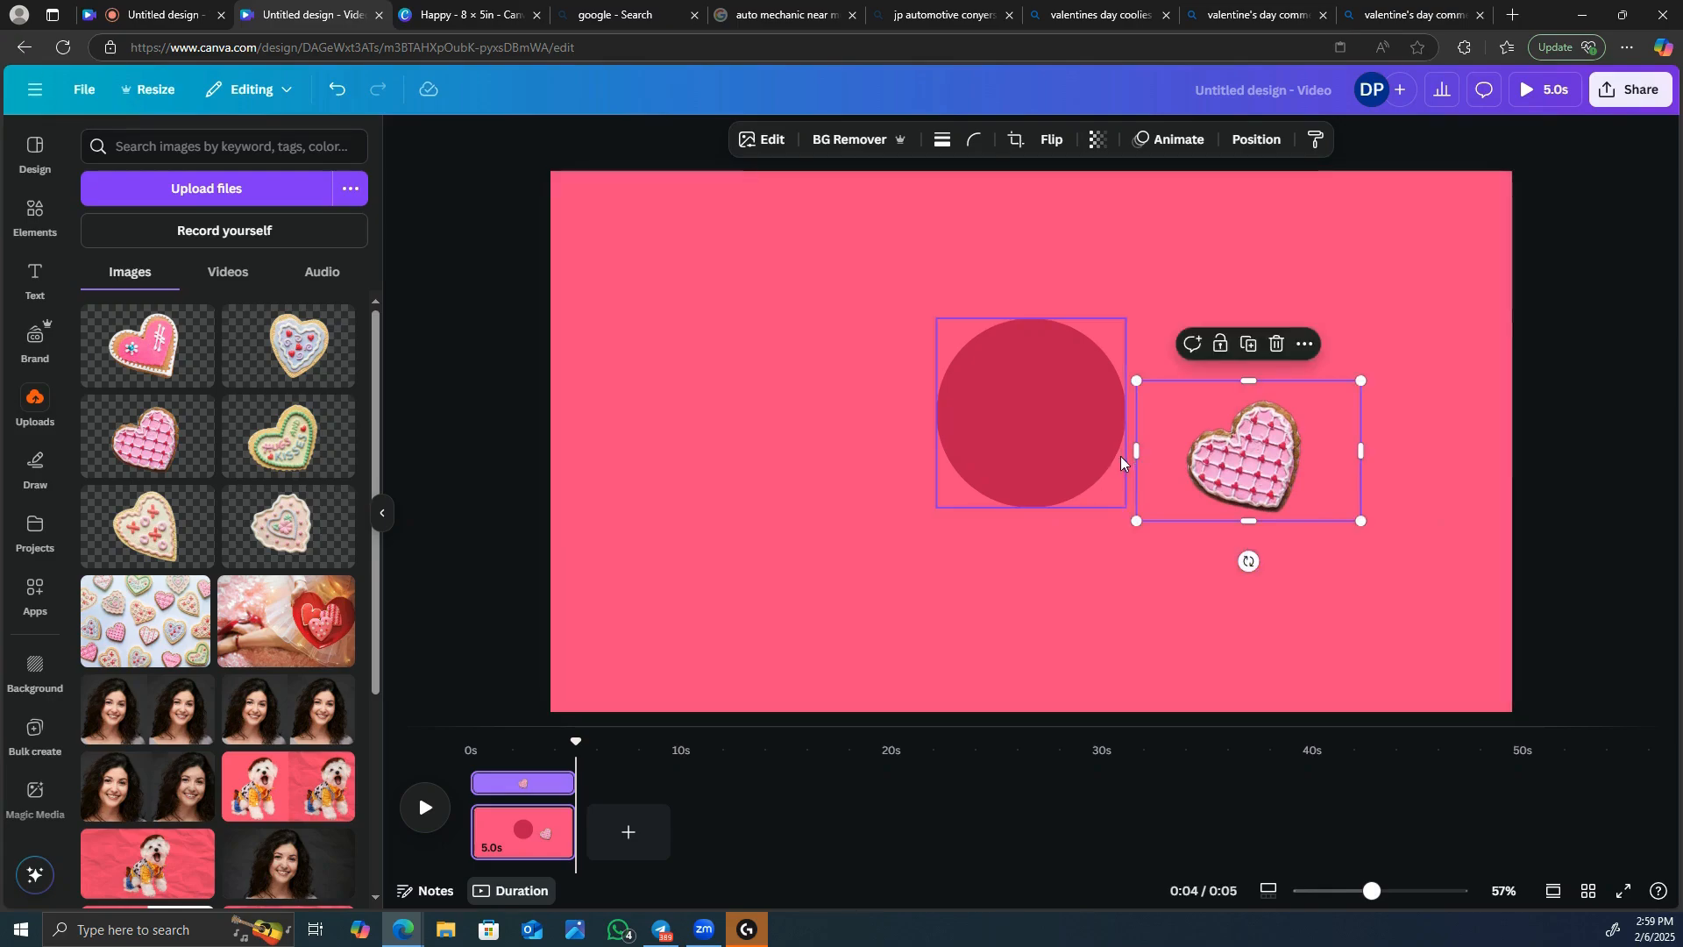
drag(1136, 451, 1179, 451)
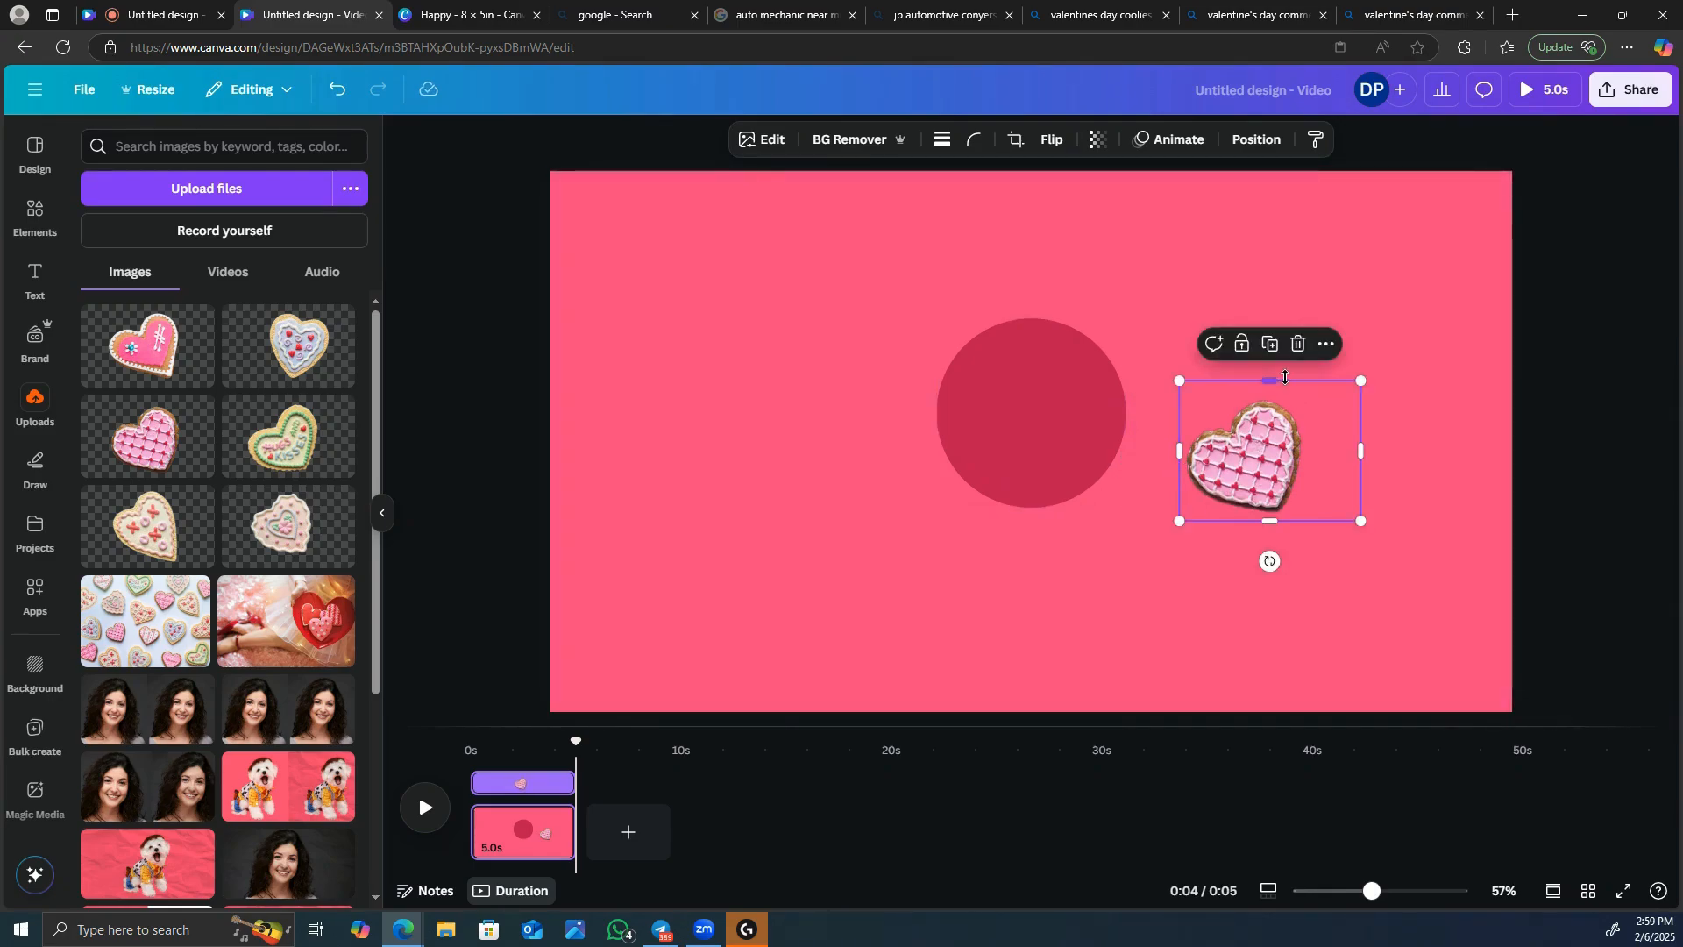
drag(1276, 383, 1276, 401)
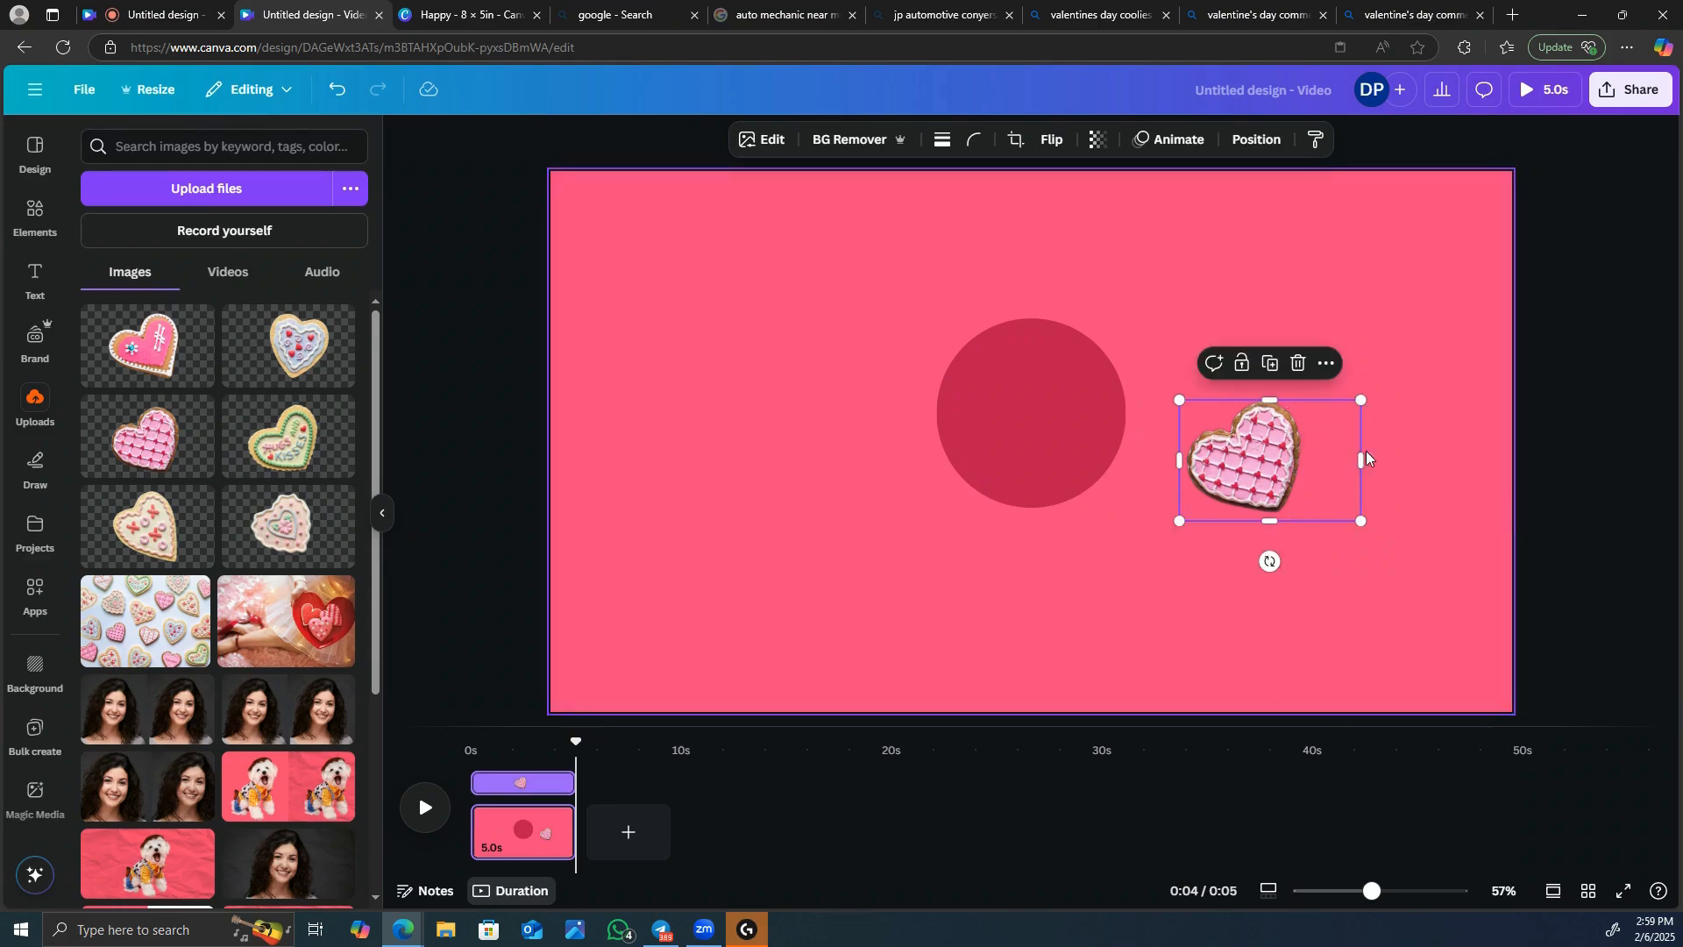
drag(1348, 467, 1203, 526)
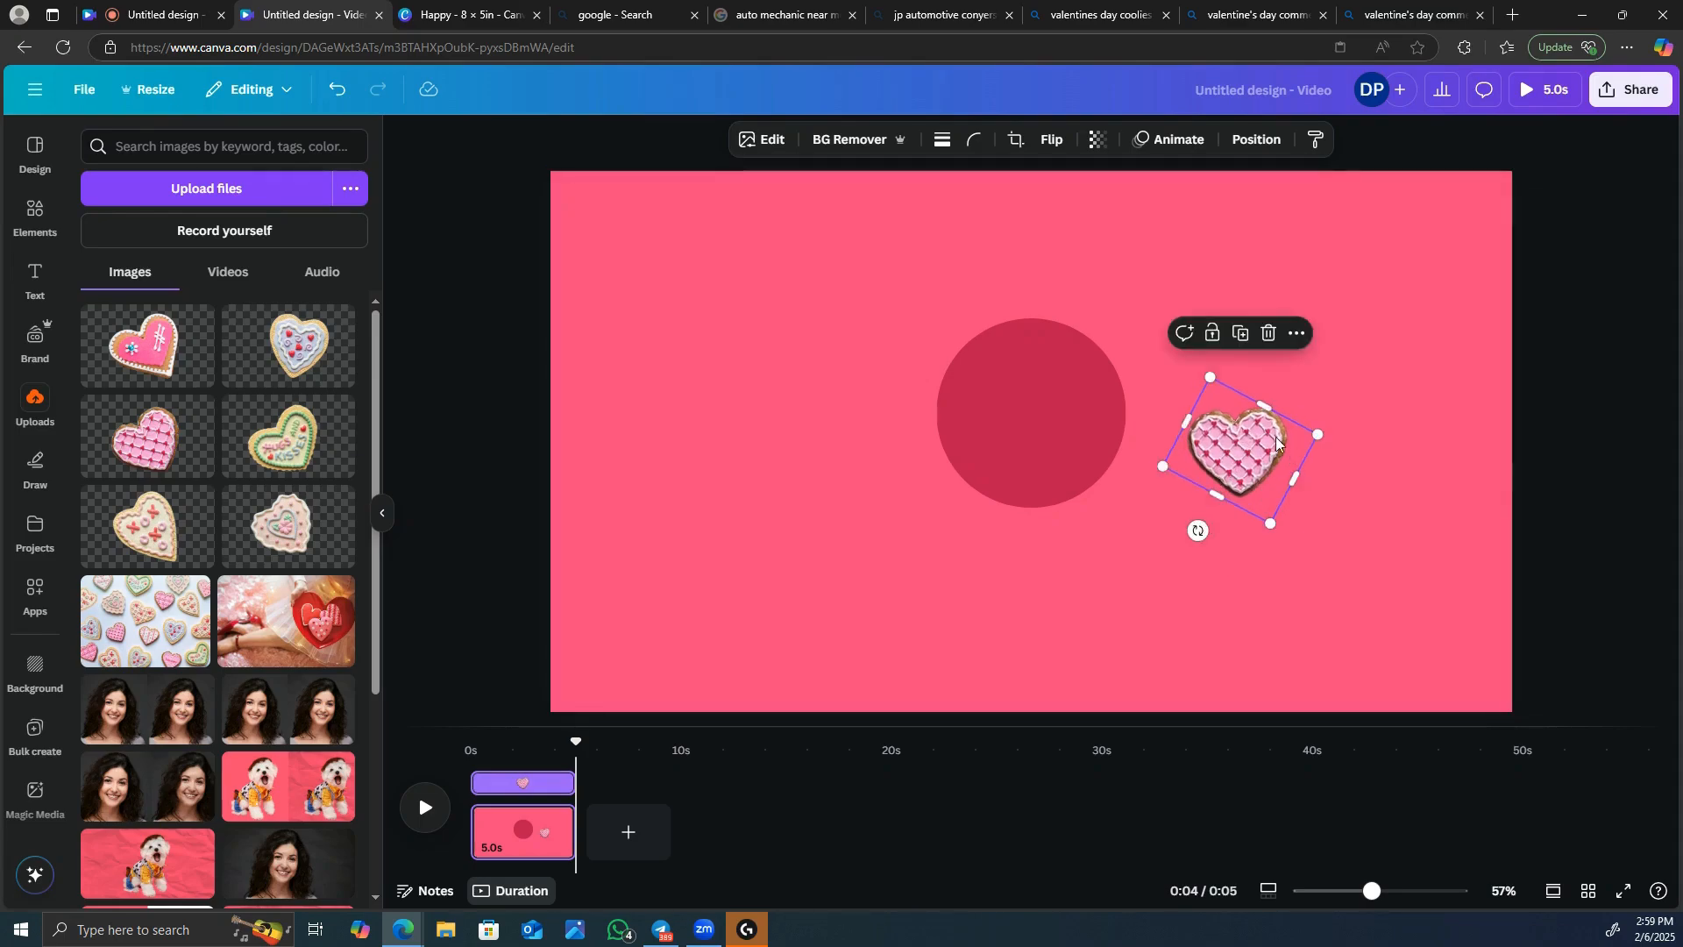
drag(1273, 441, 1149, 401)
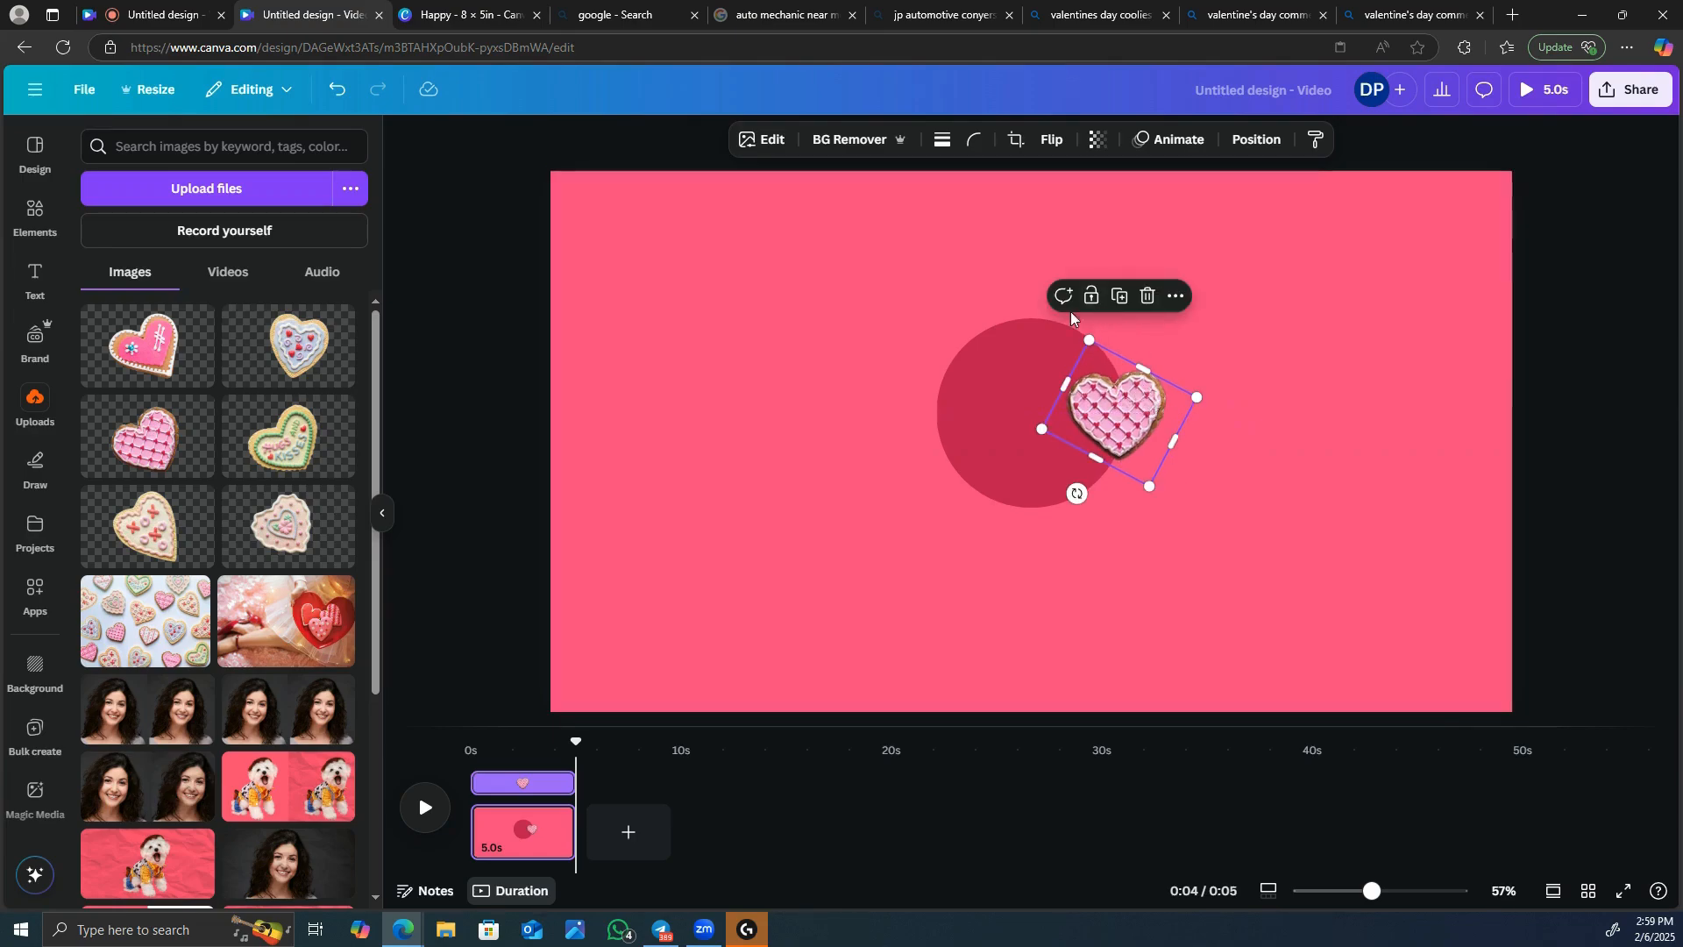
Insert the uploaded scalloped cream heart cookie, scale it down near the lattice cookie's size, and crop its left margin.
click(278, 532)
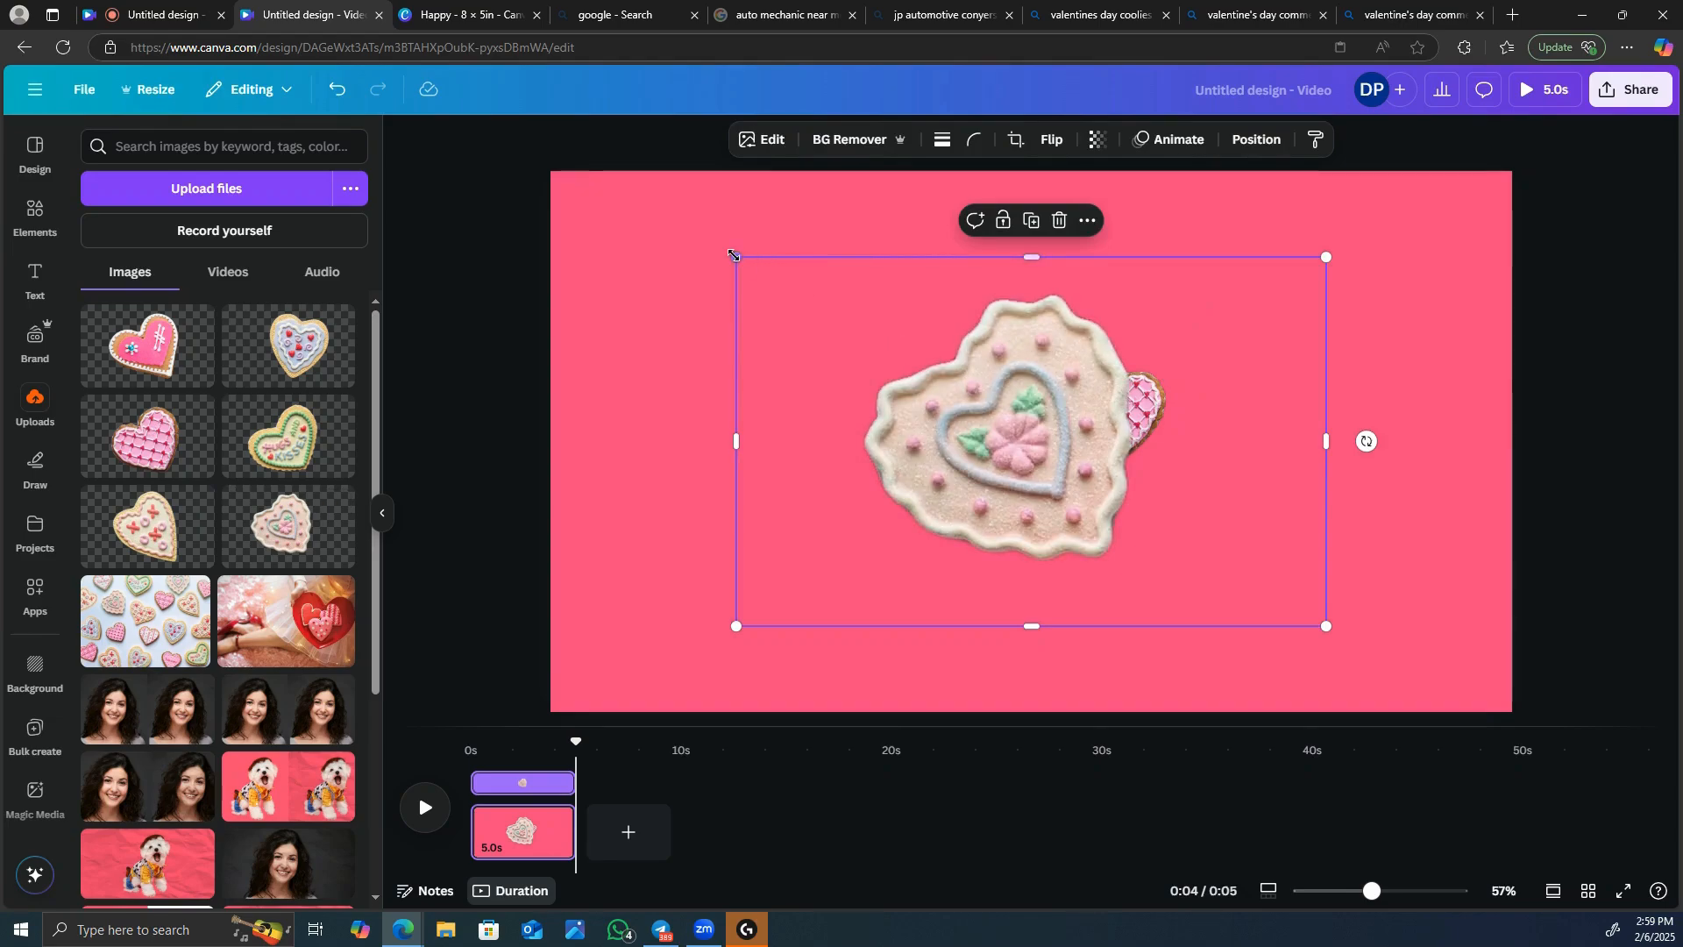
drag(743, 271, 1120, 461)
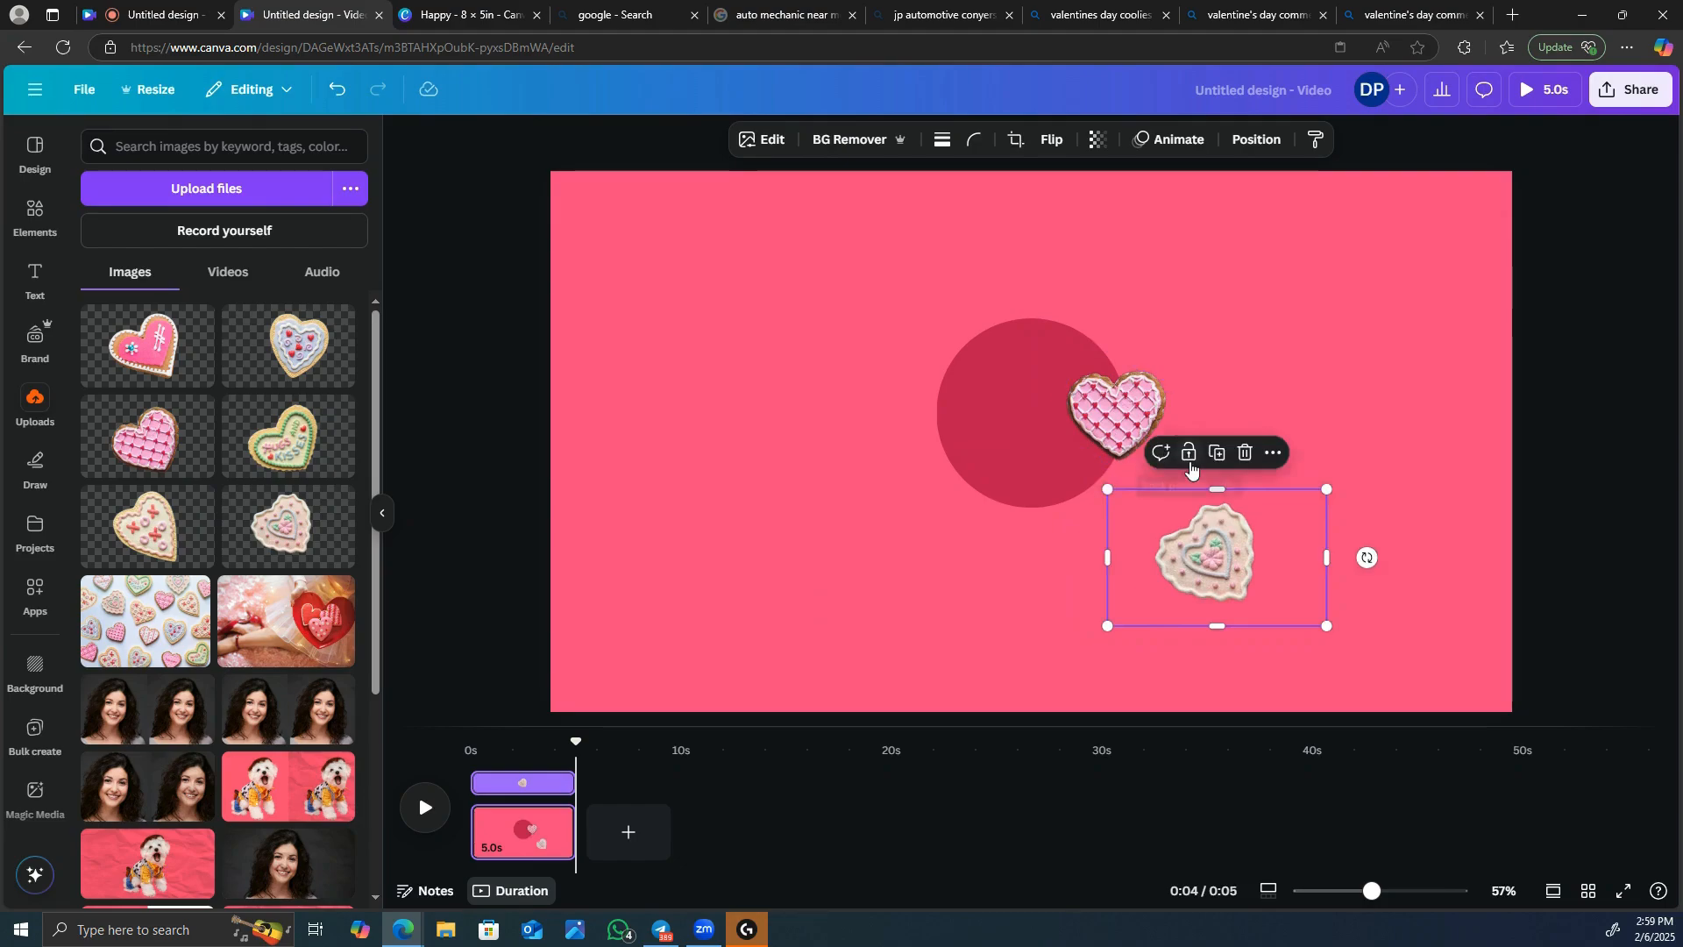
mouse_move(1217, 486)
mouse_down()
mouse_move(1211, 506)
mouse_move(1217, 487)
mouse_up()
drag(1106, 549, 1136, 550)
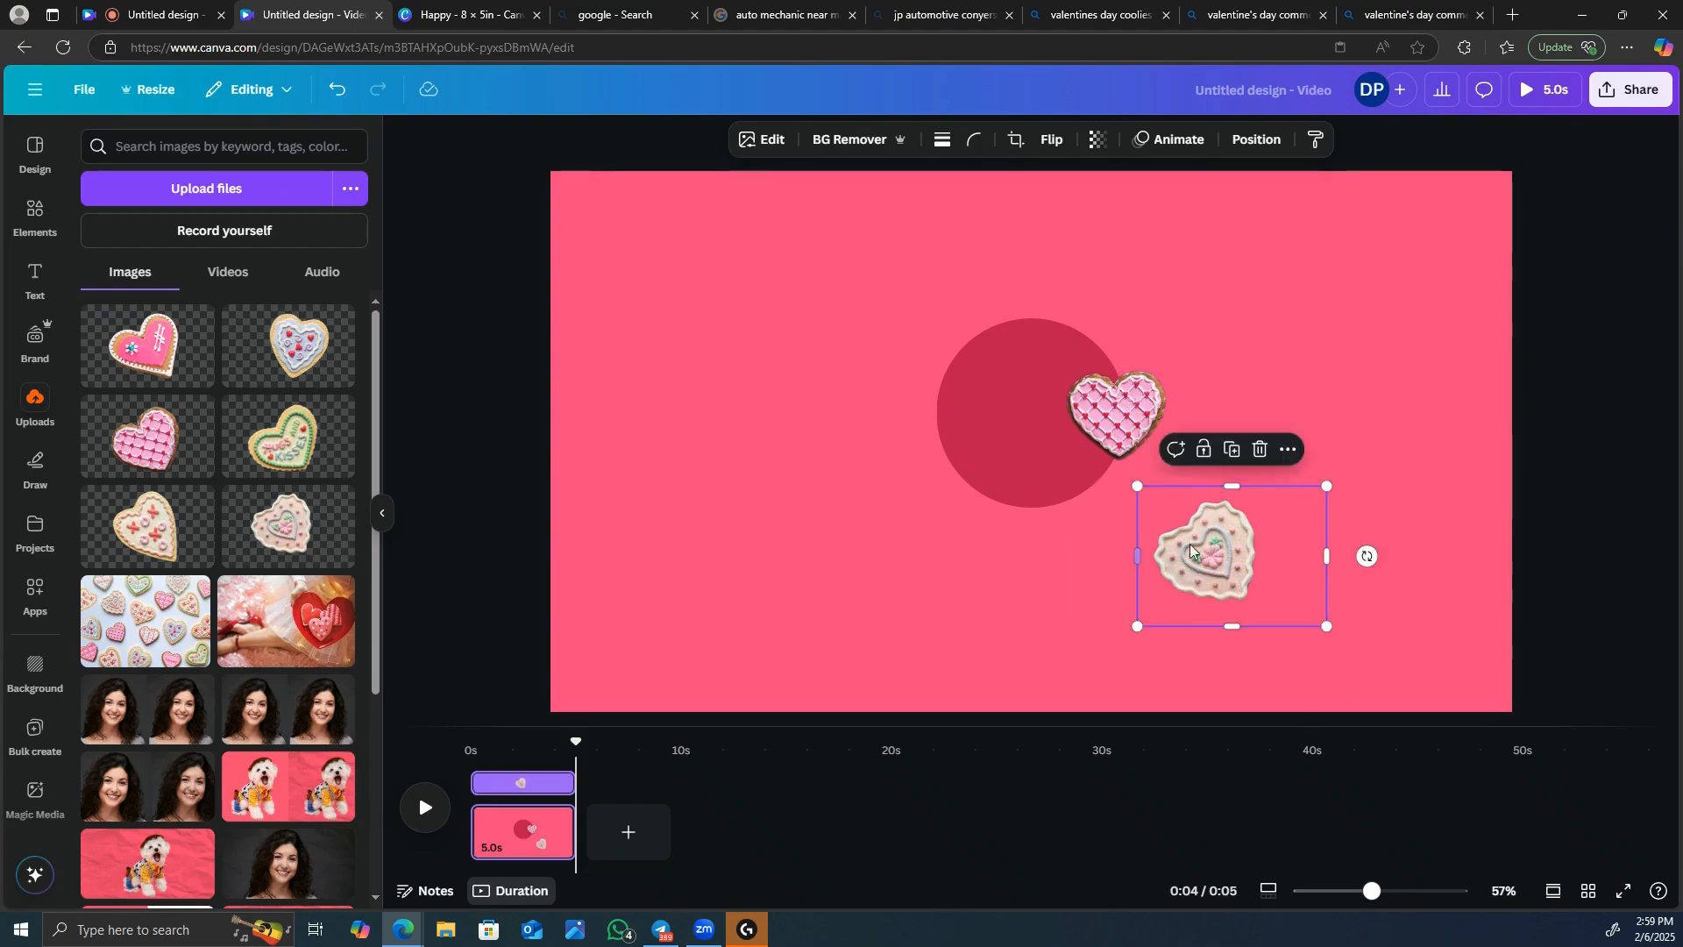
Trim the scalloped cookie's top and bottom margins and place it over the circle's lower edge.
drag(1263, 608, 1315, 421)
drag(1242, 346, 1242, 355)
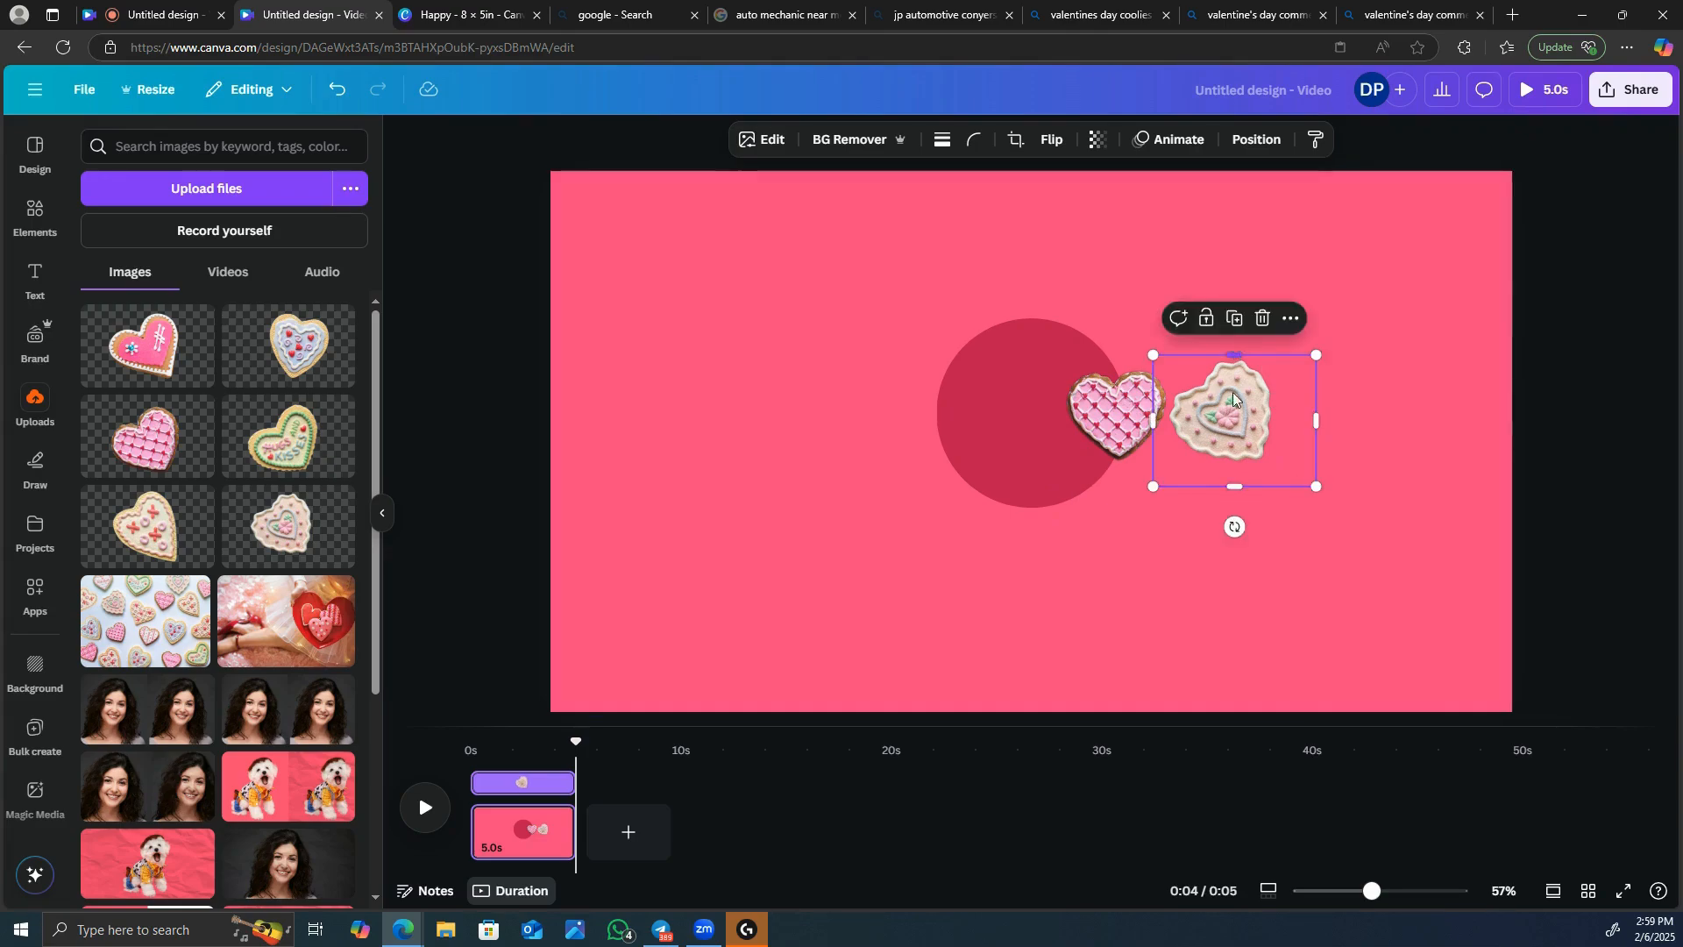
drag(1234, 487, 1230, 462)
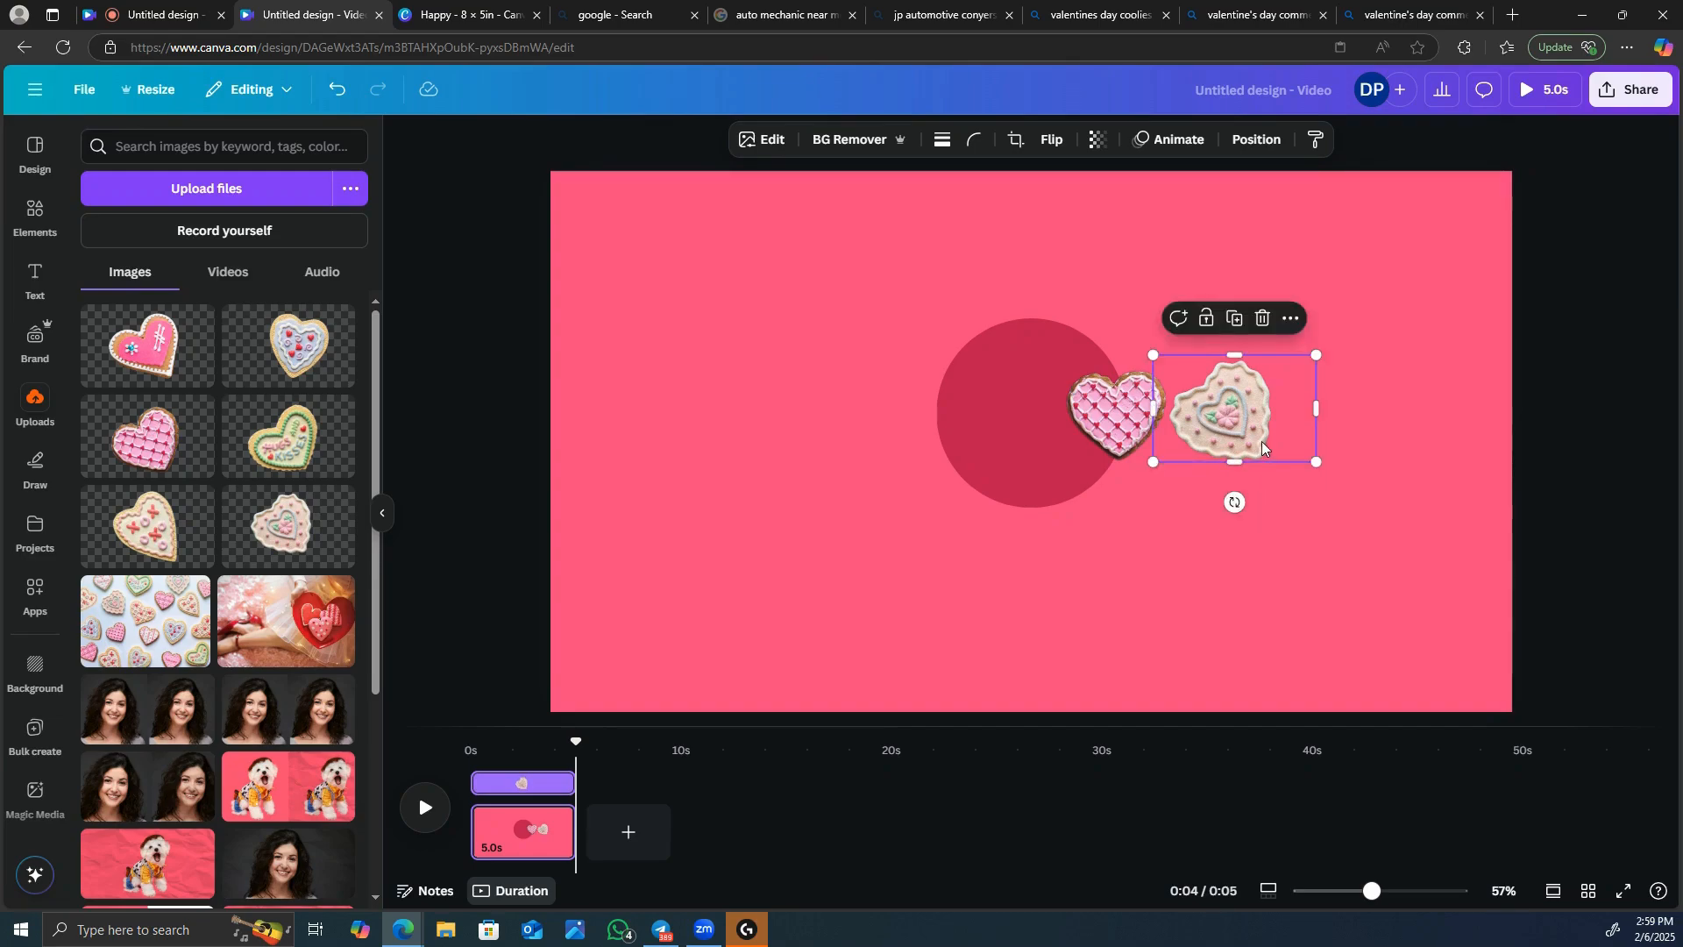
drag(1276, 403, 1089, 513)
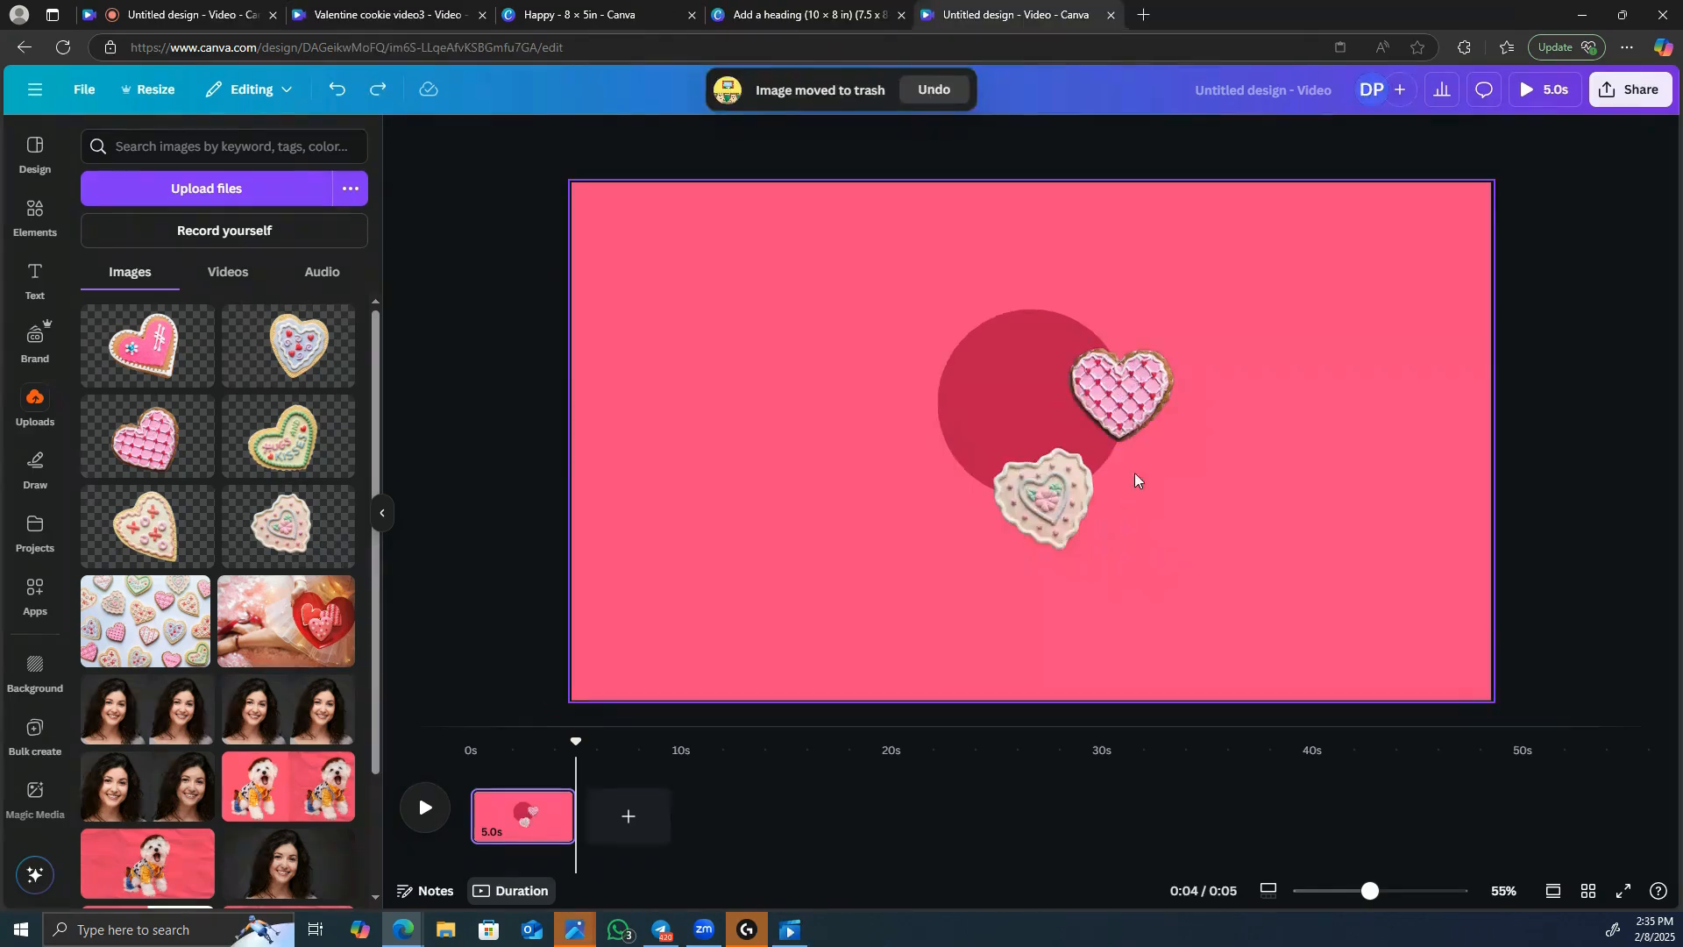
Rotate the scalloped cookie about a quarter turn clockwise and nudge it against the circle's lower edge.
click(1050, 522)
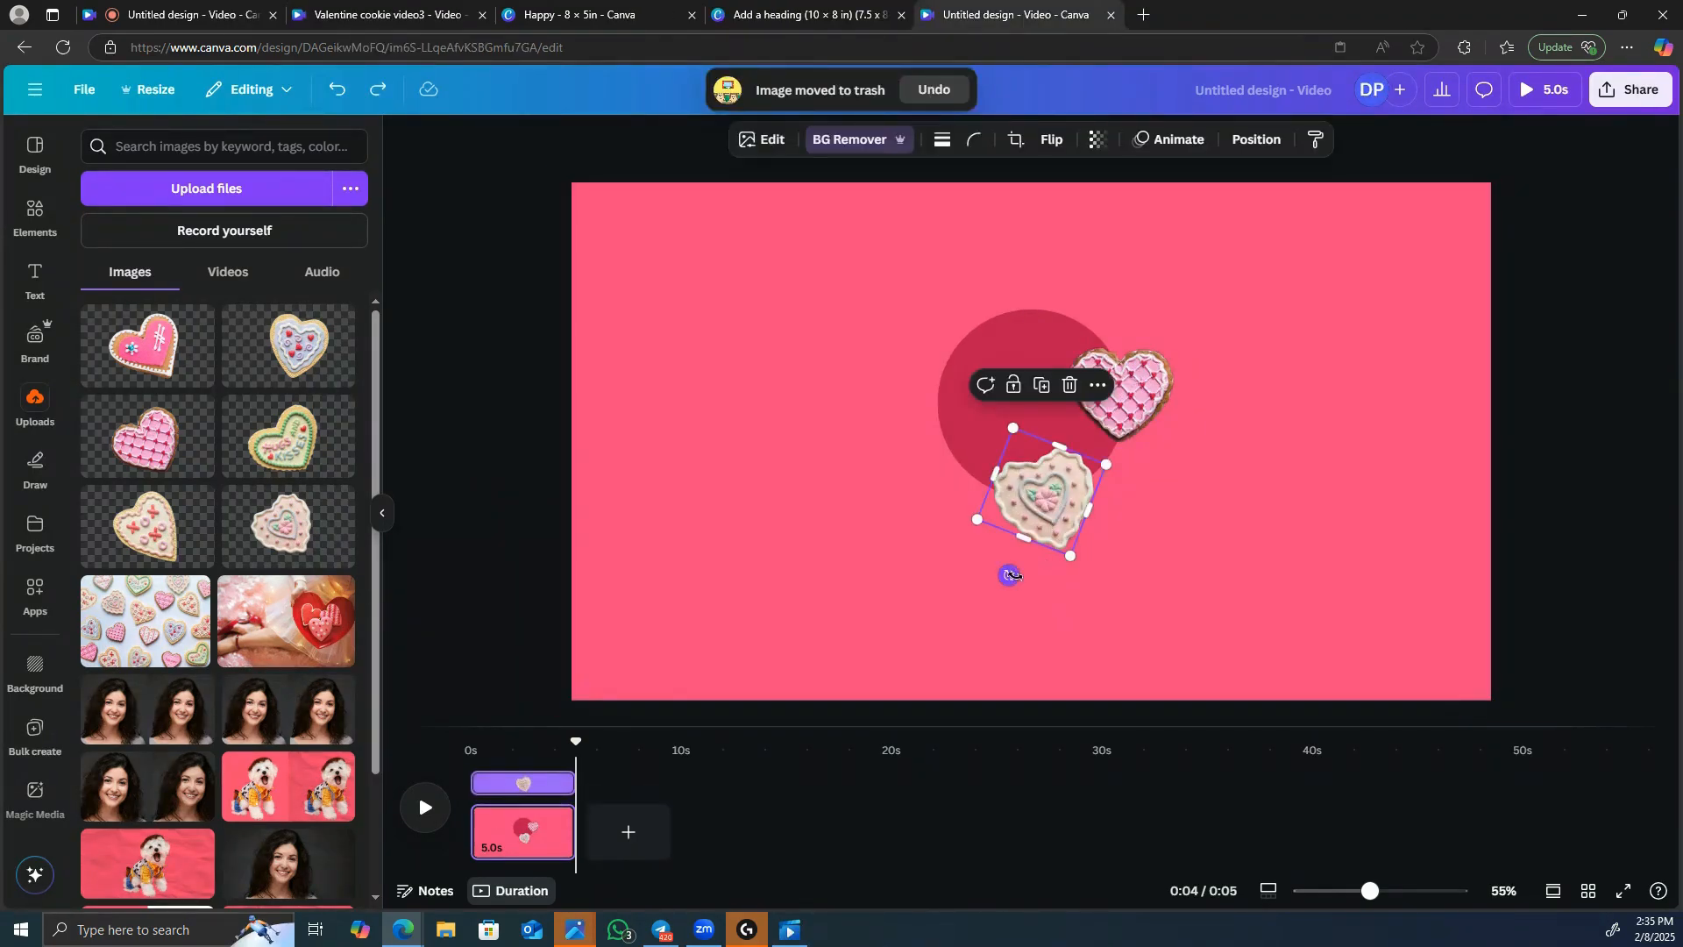
drag(1010, 575, 884, 412)
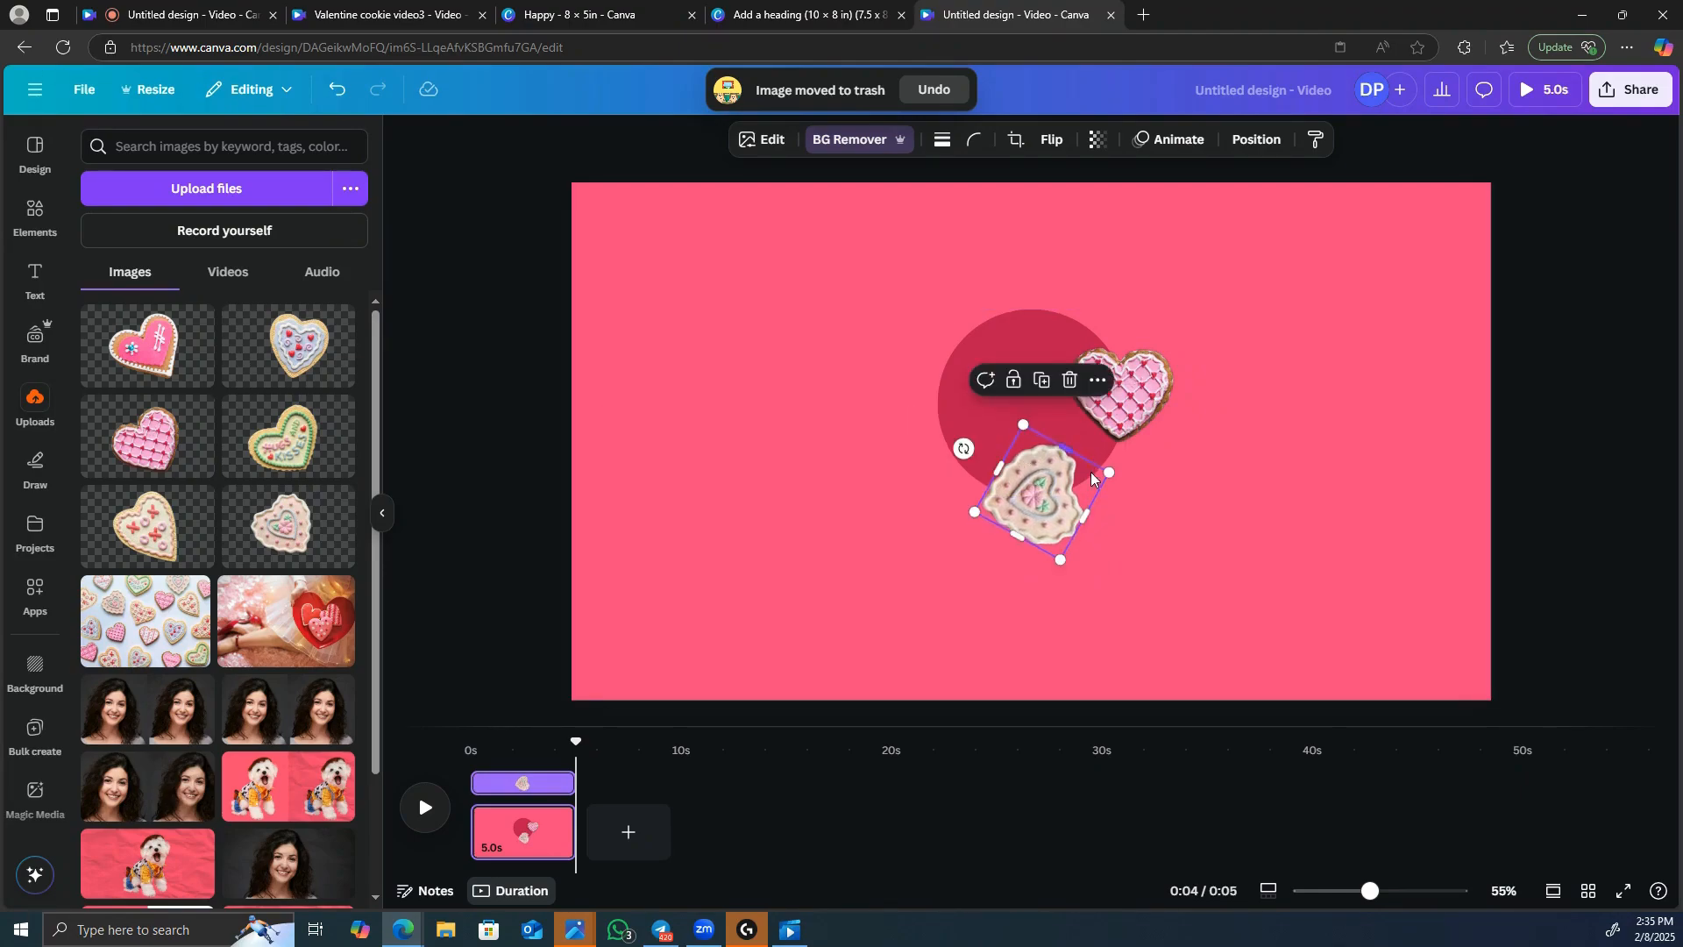
drag(1040, 493, 1047, 483)
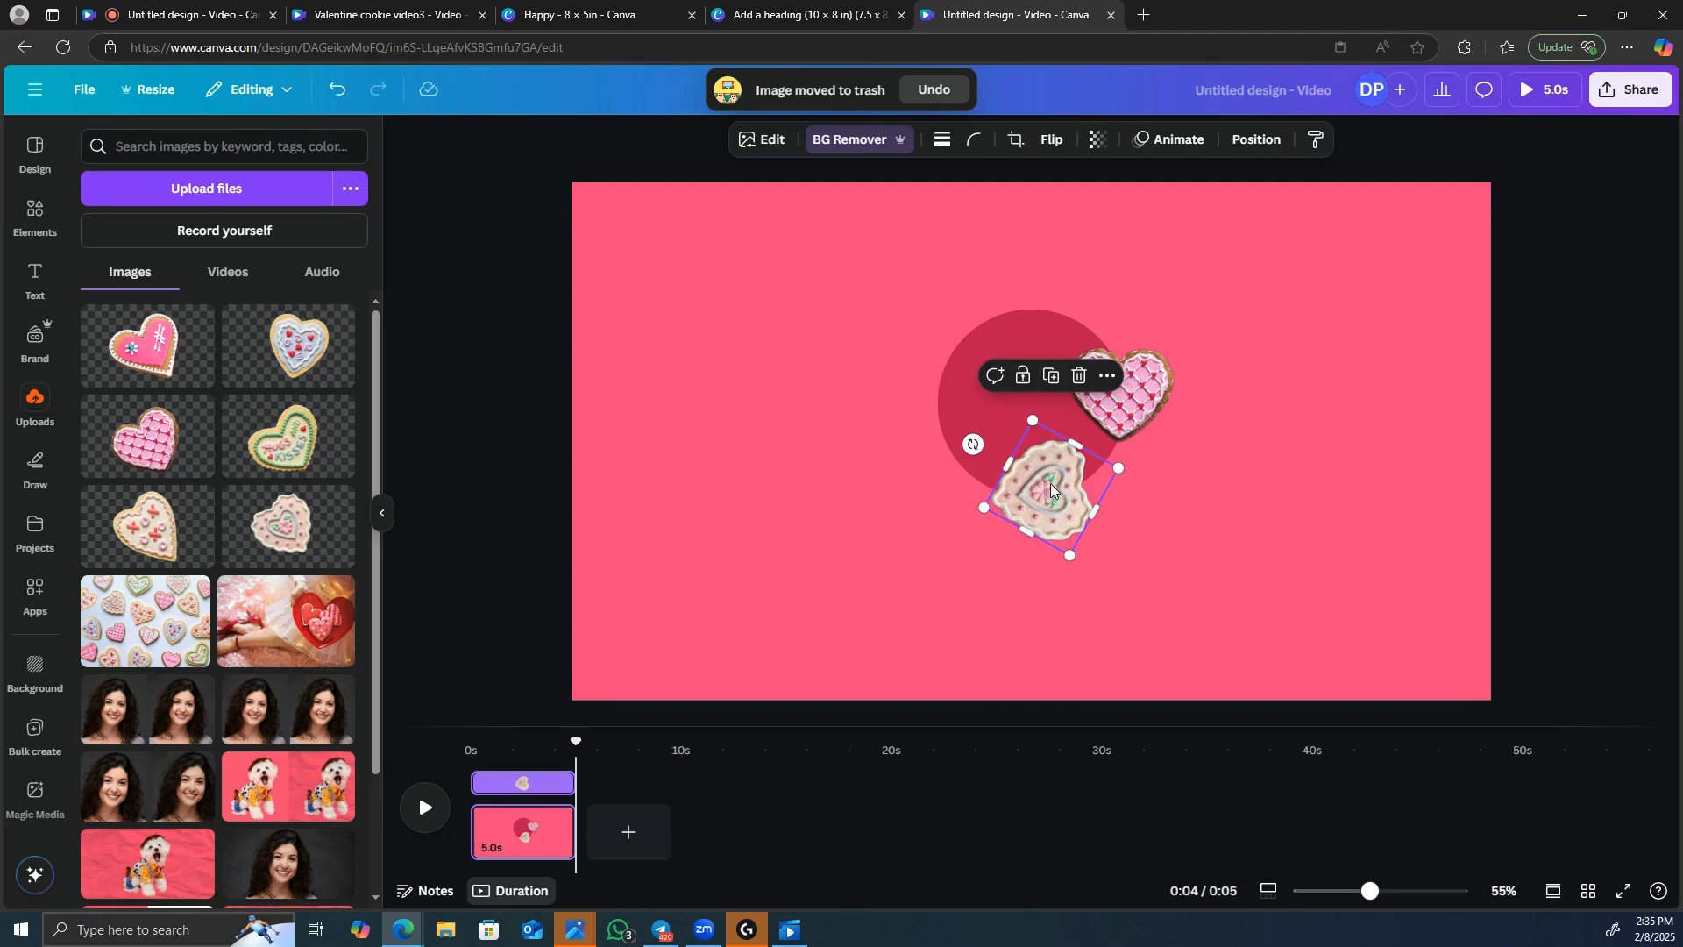
Insert the uploaded green "Hugs and Kisses" cookie, scaled down and rotated nearly upside down over the circle's left edge.
click(295, 433)
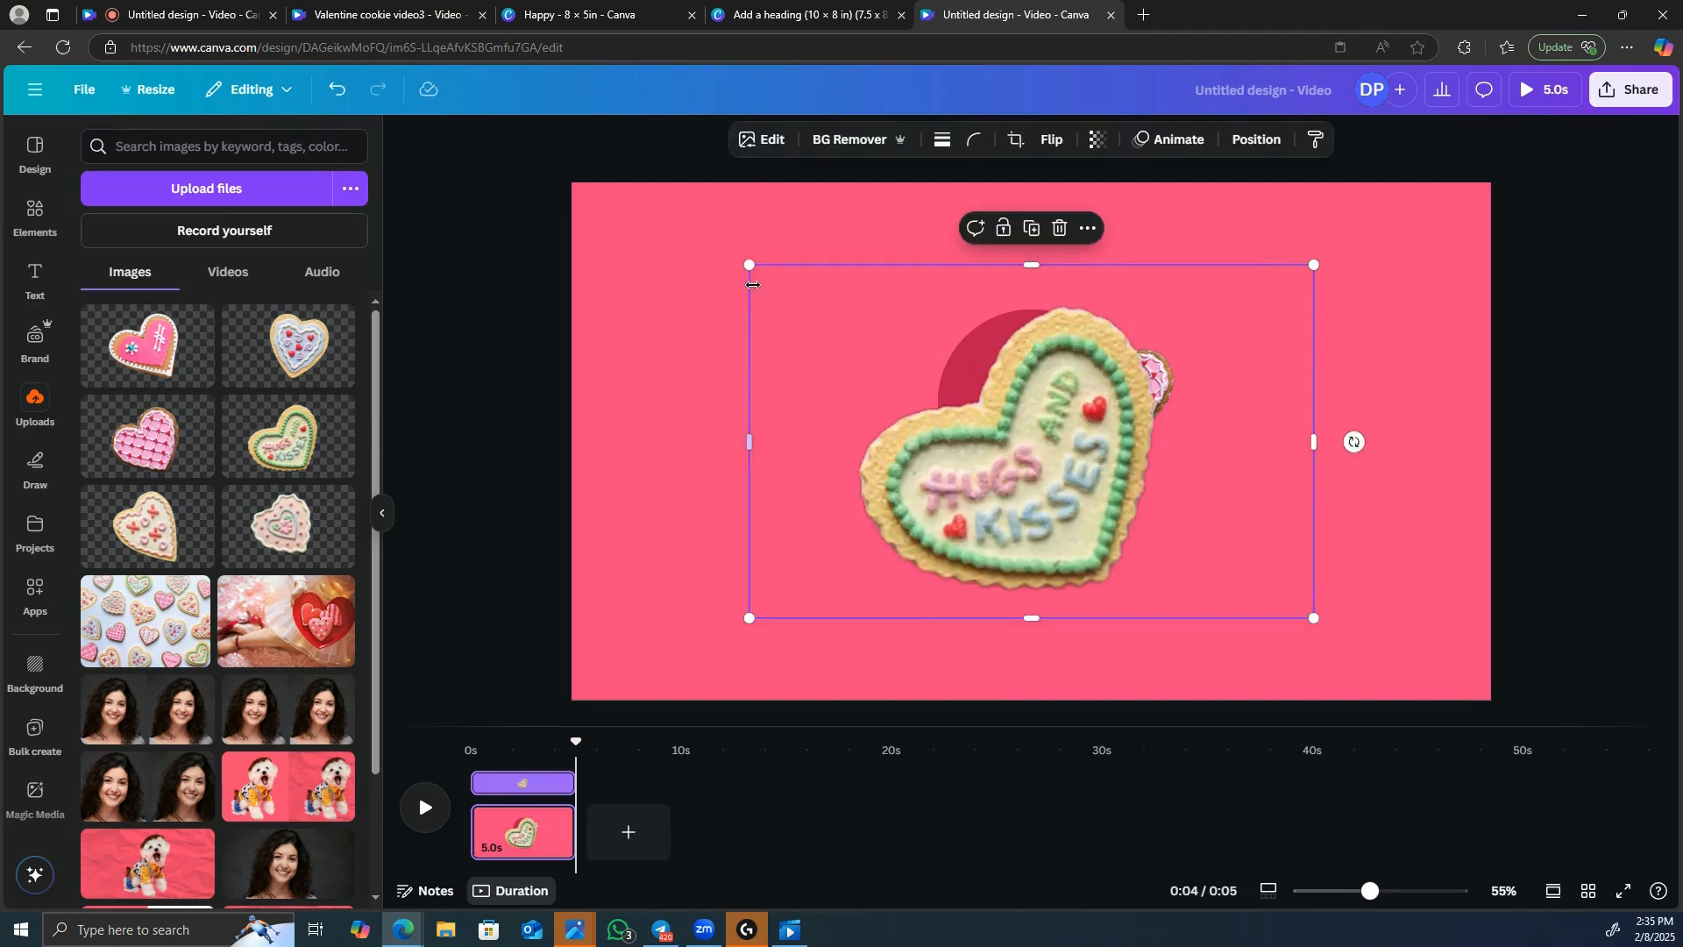
drag(750, 265, 1066, 574)
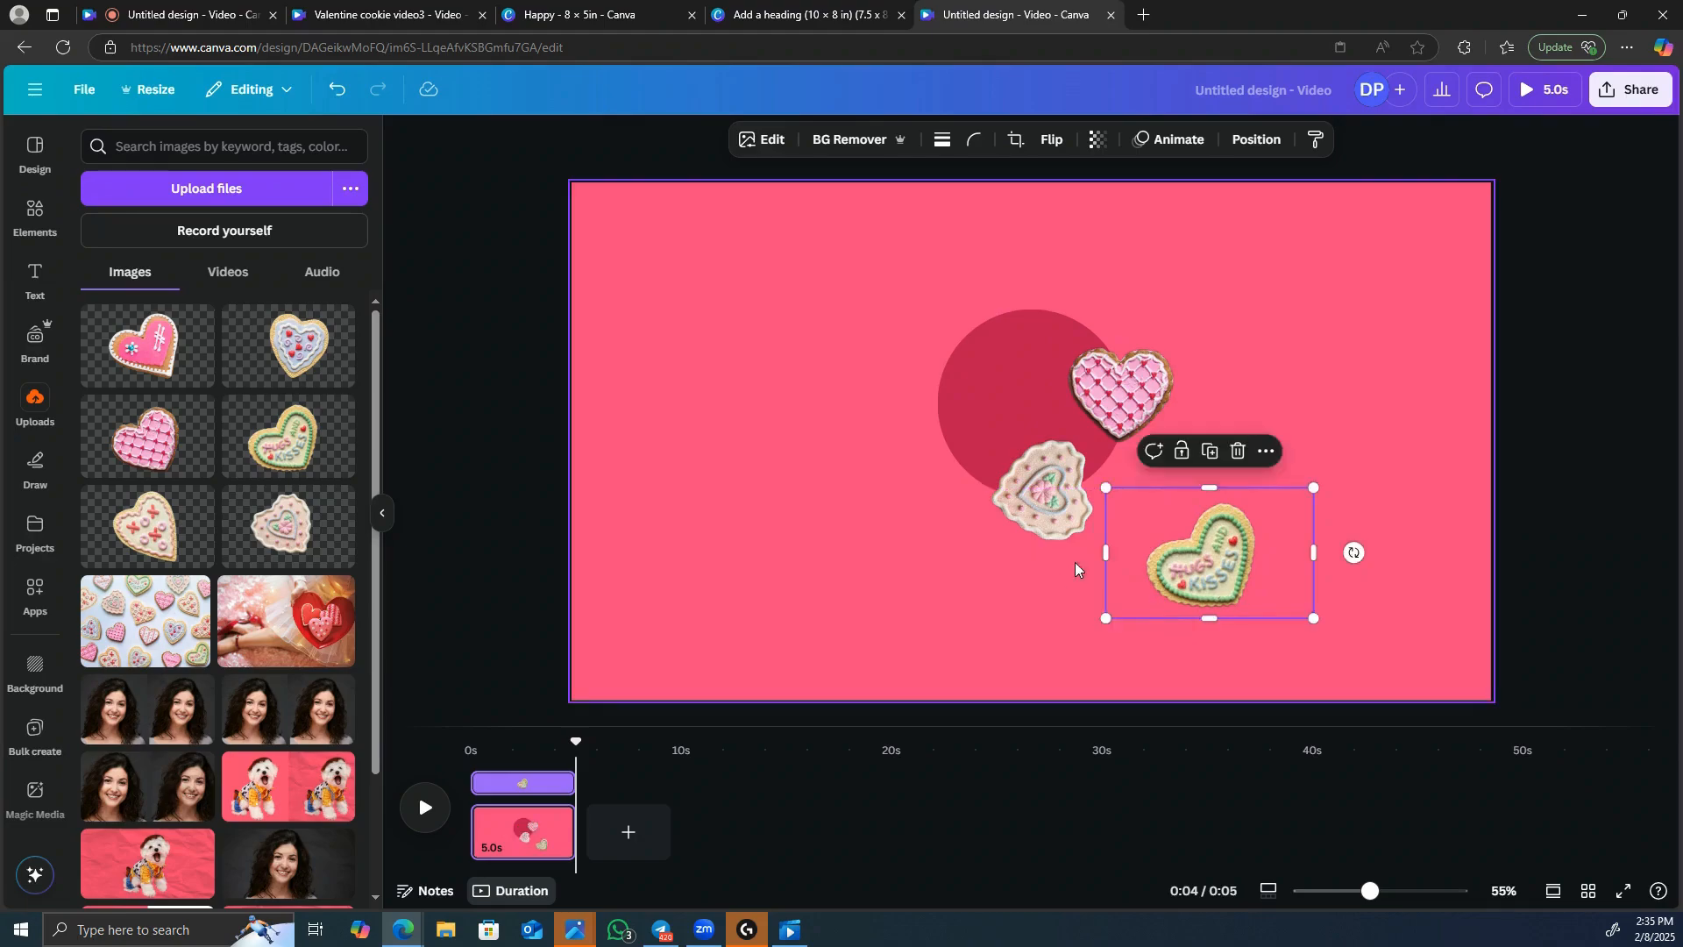
drag(1206, 604, 955, 326)
drag(872, 415, 939, 407)
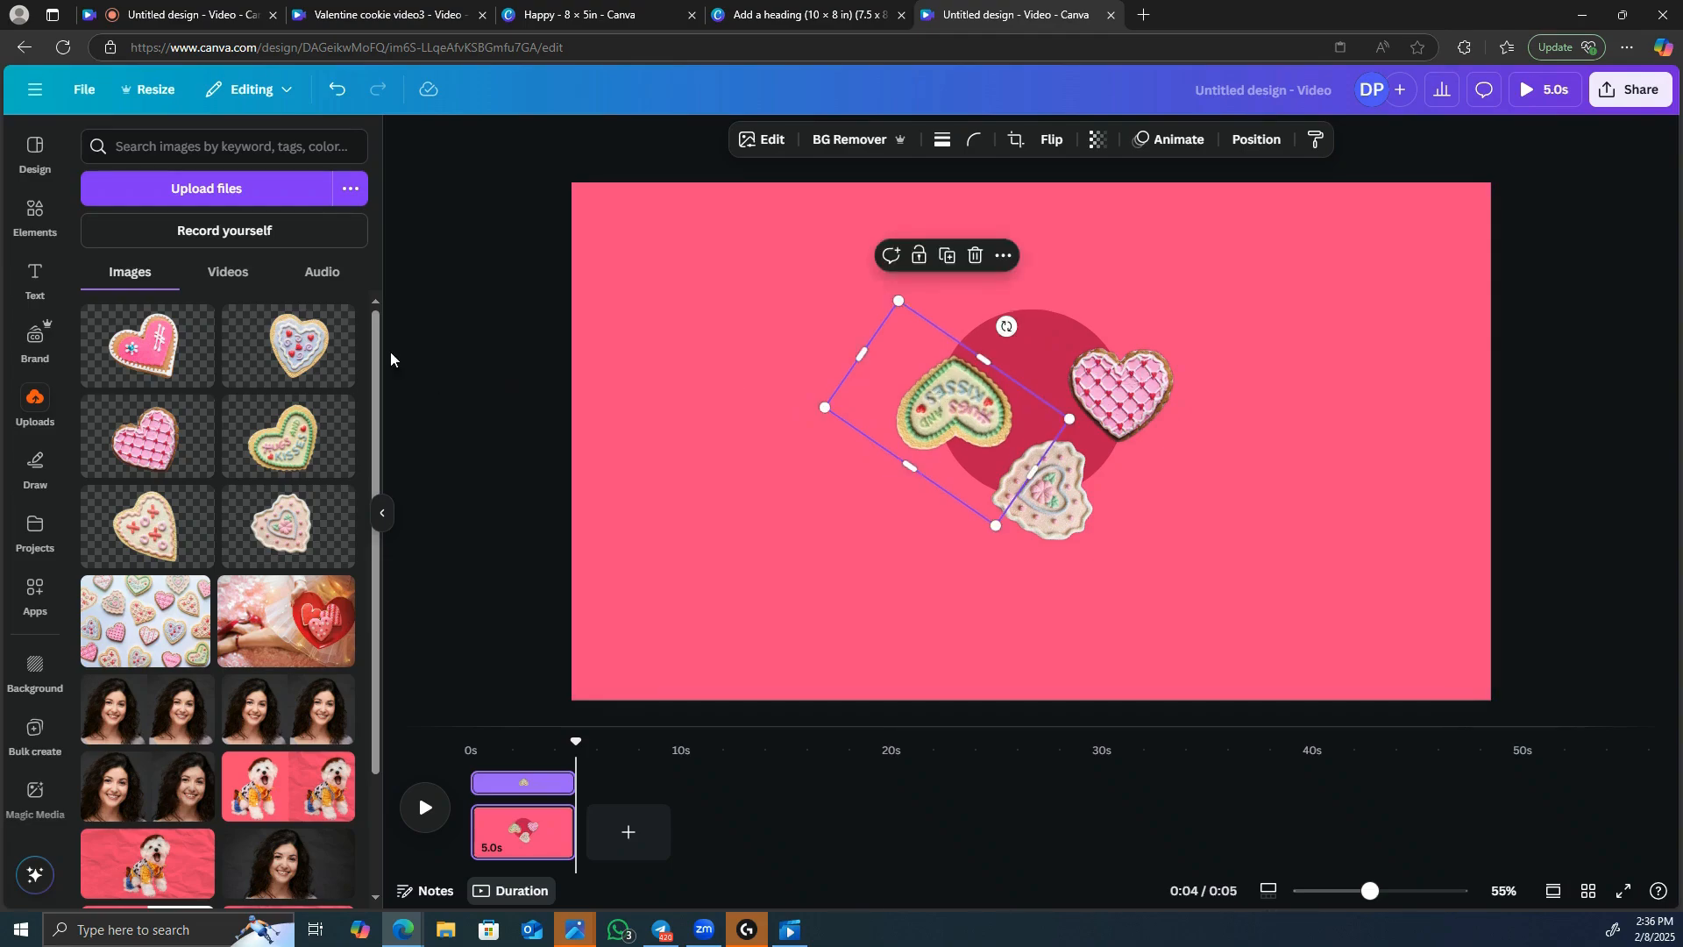
Insert the uploaded blue heart cookie with red hearts, scale it down, and move it to the circle's upper right.
click(310, 354)
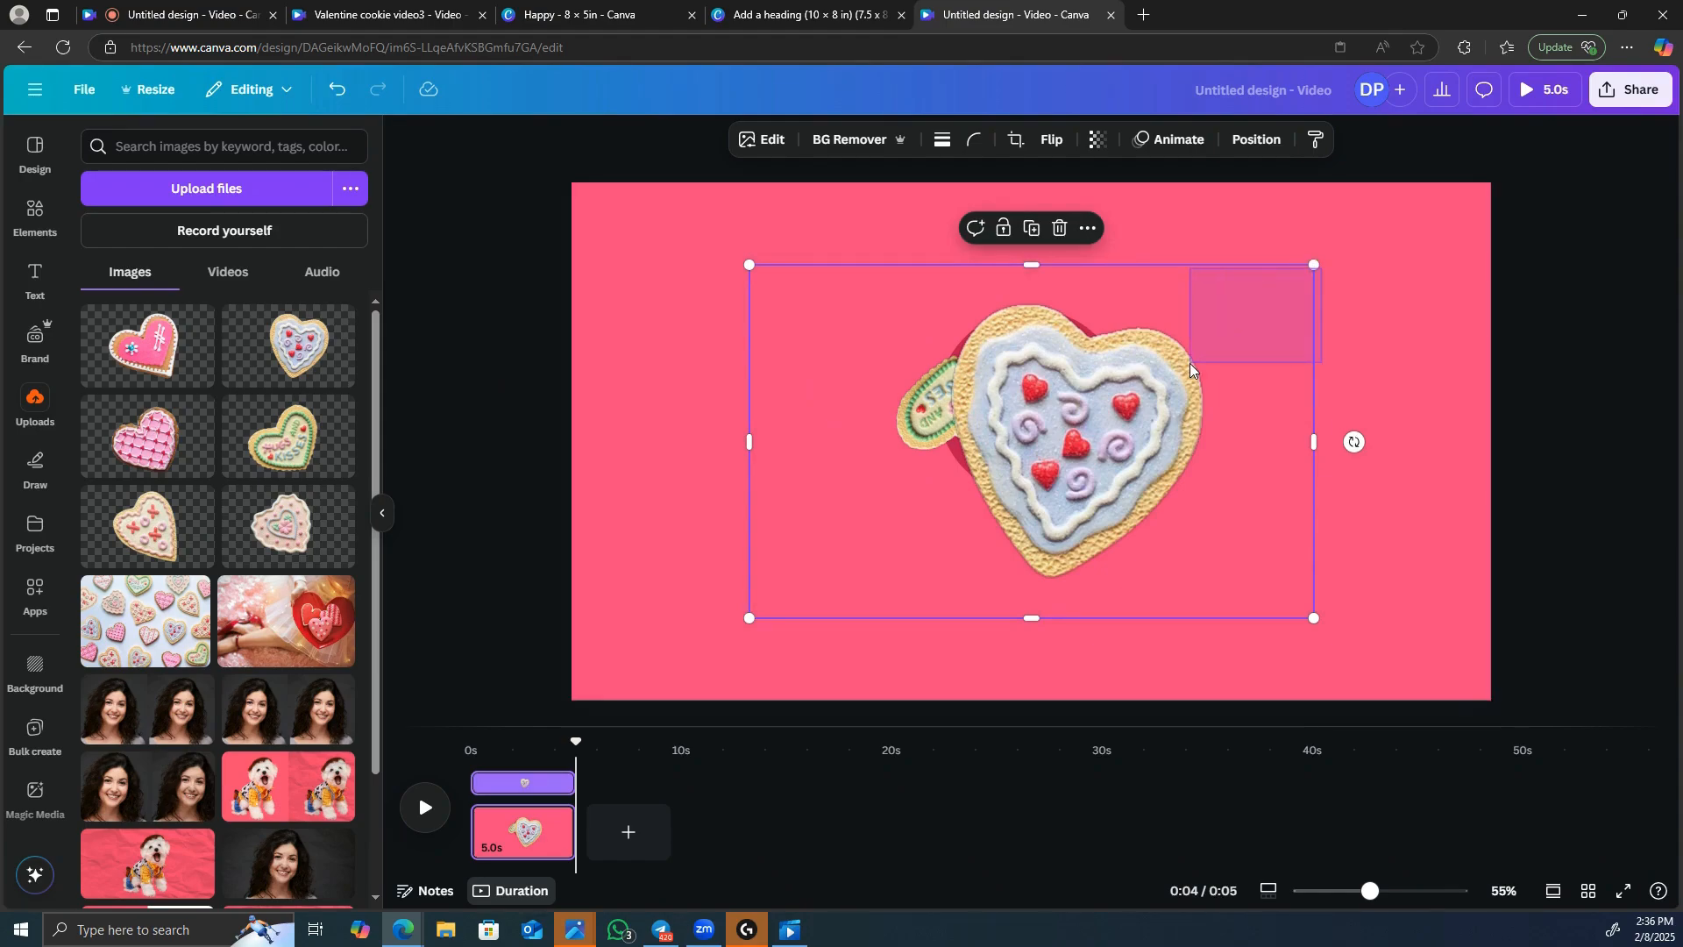
click(1339, 281)
click(1153, 361)
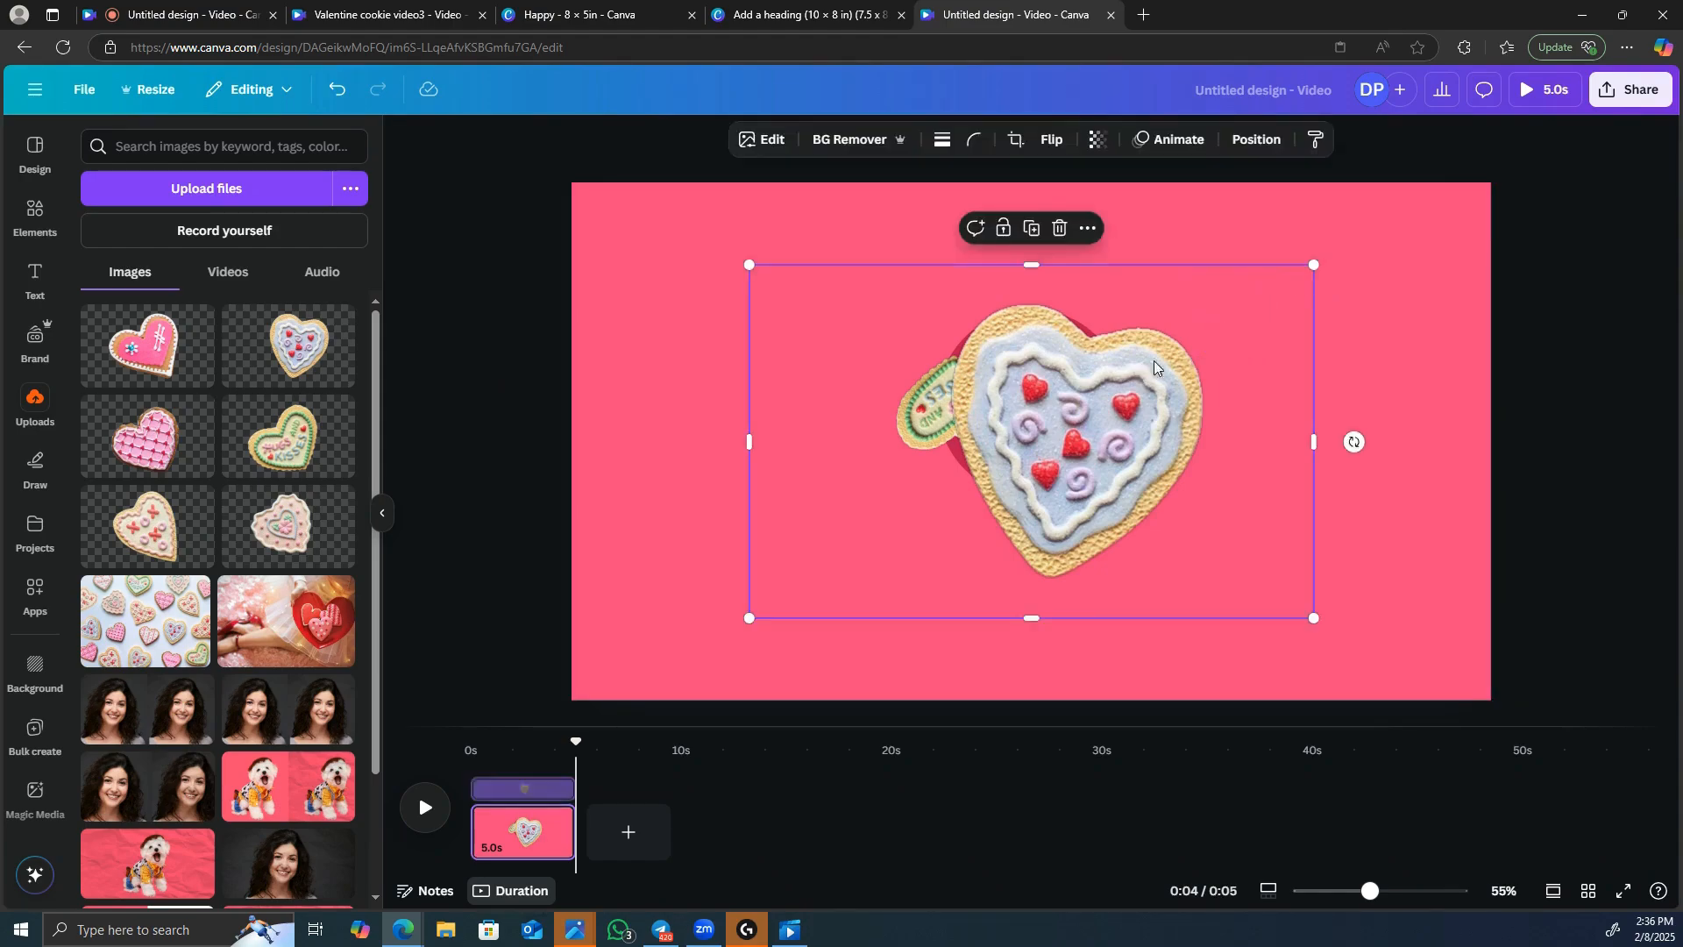
drag(1285, 298, 1034, 493)
drag(871, 570, 1211, 343)
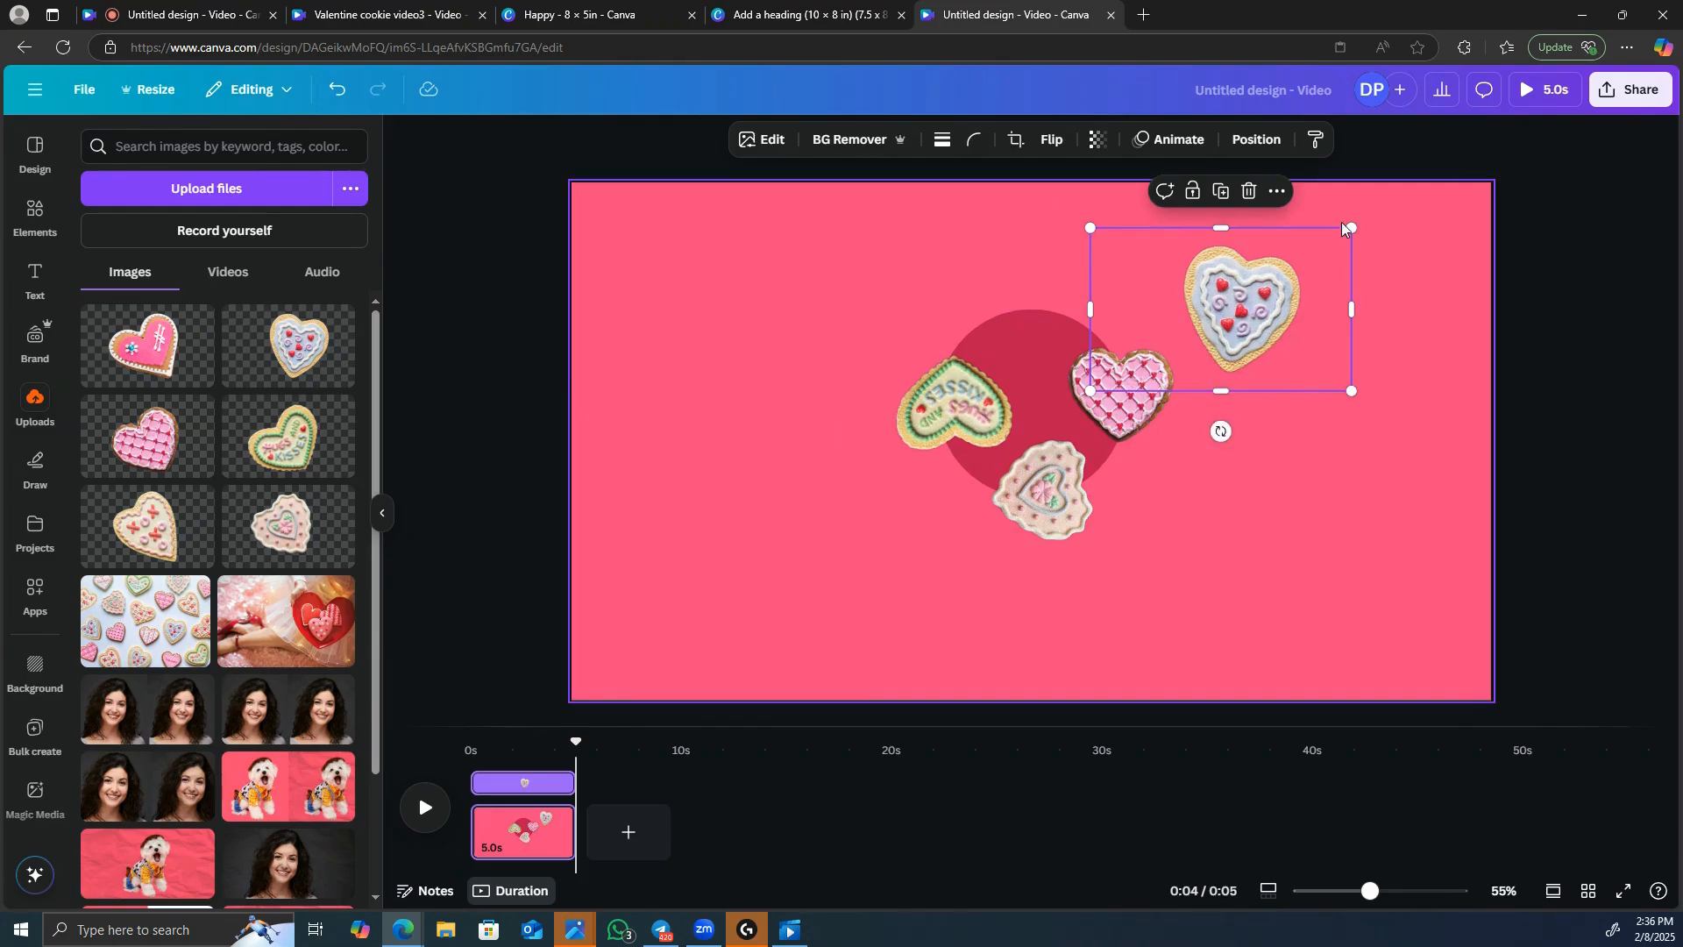
Shrink the blue heart cookie further, rotate it about a quarter turn counterclockwise, and place it cropped over the circle's top edge.
drag(1351, 228, 1307, 254)
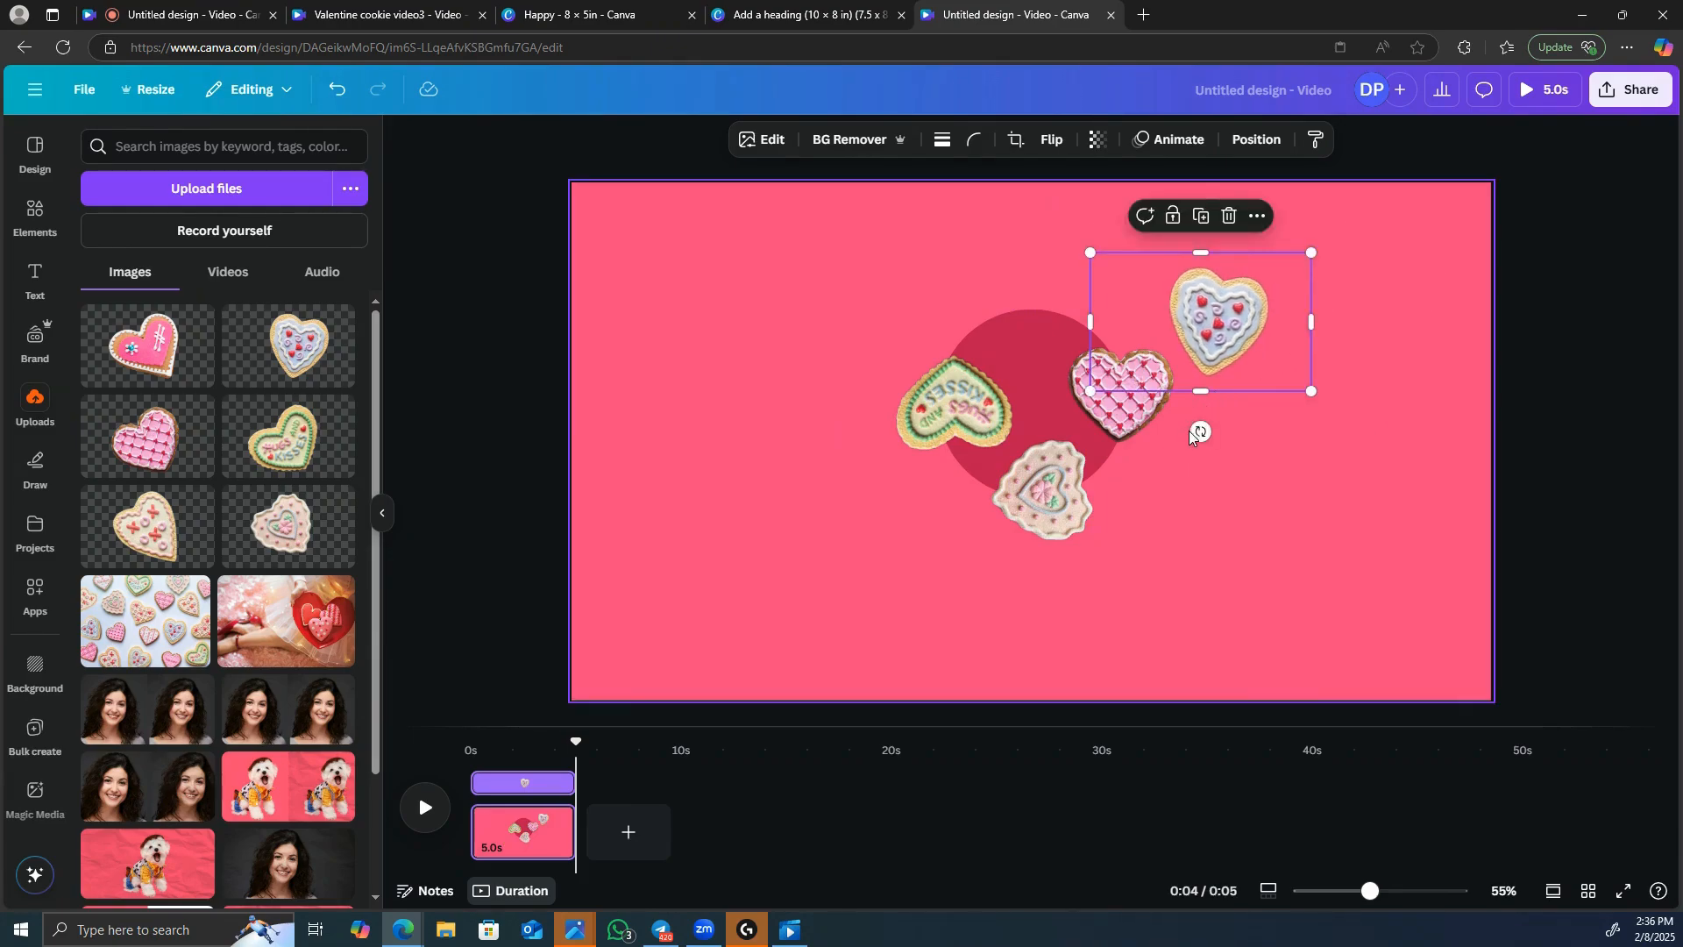
drag(1199, 428, 1347, 322)
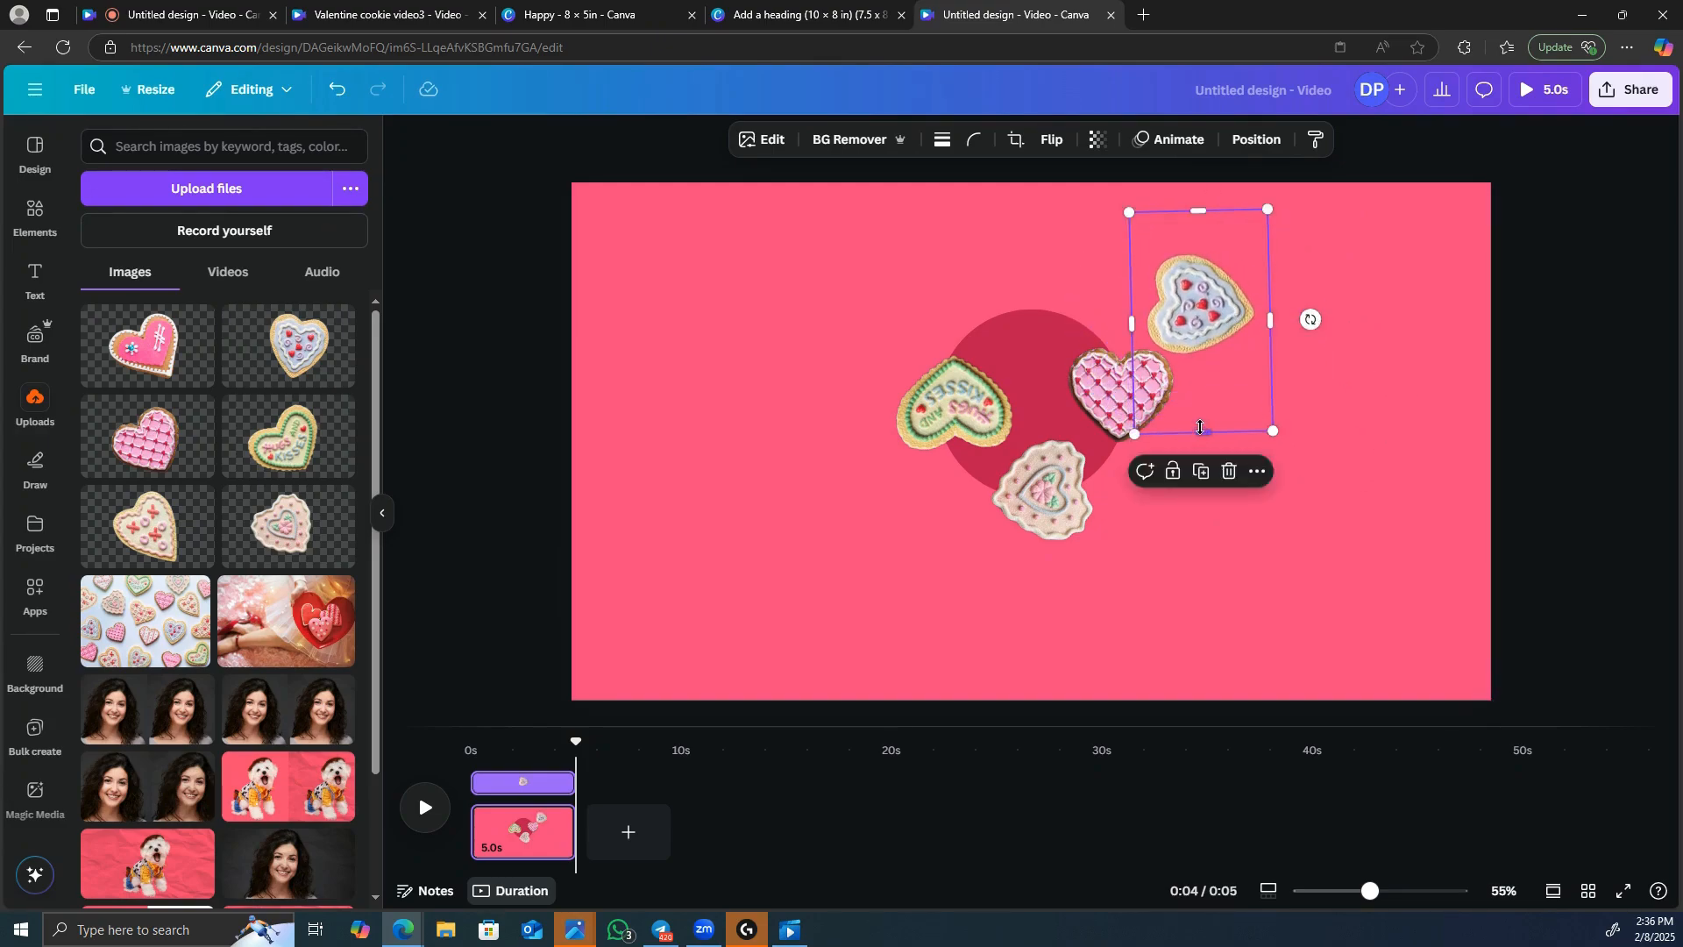
drag(1199, 428, 1201, 376)
drag(1198, 211, 1028, 286)
click(817, 233)
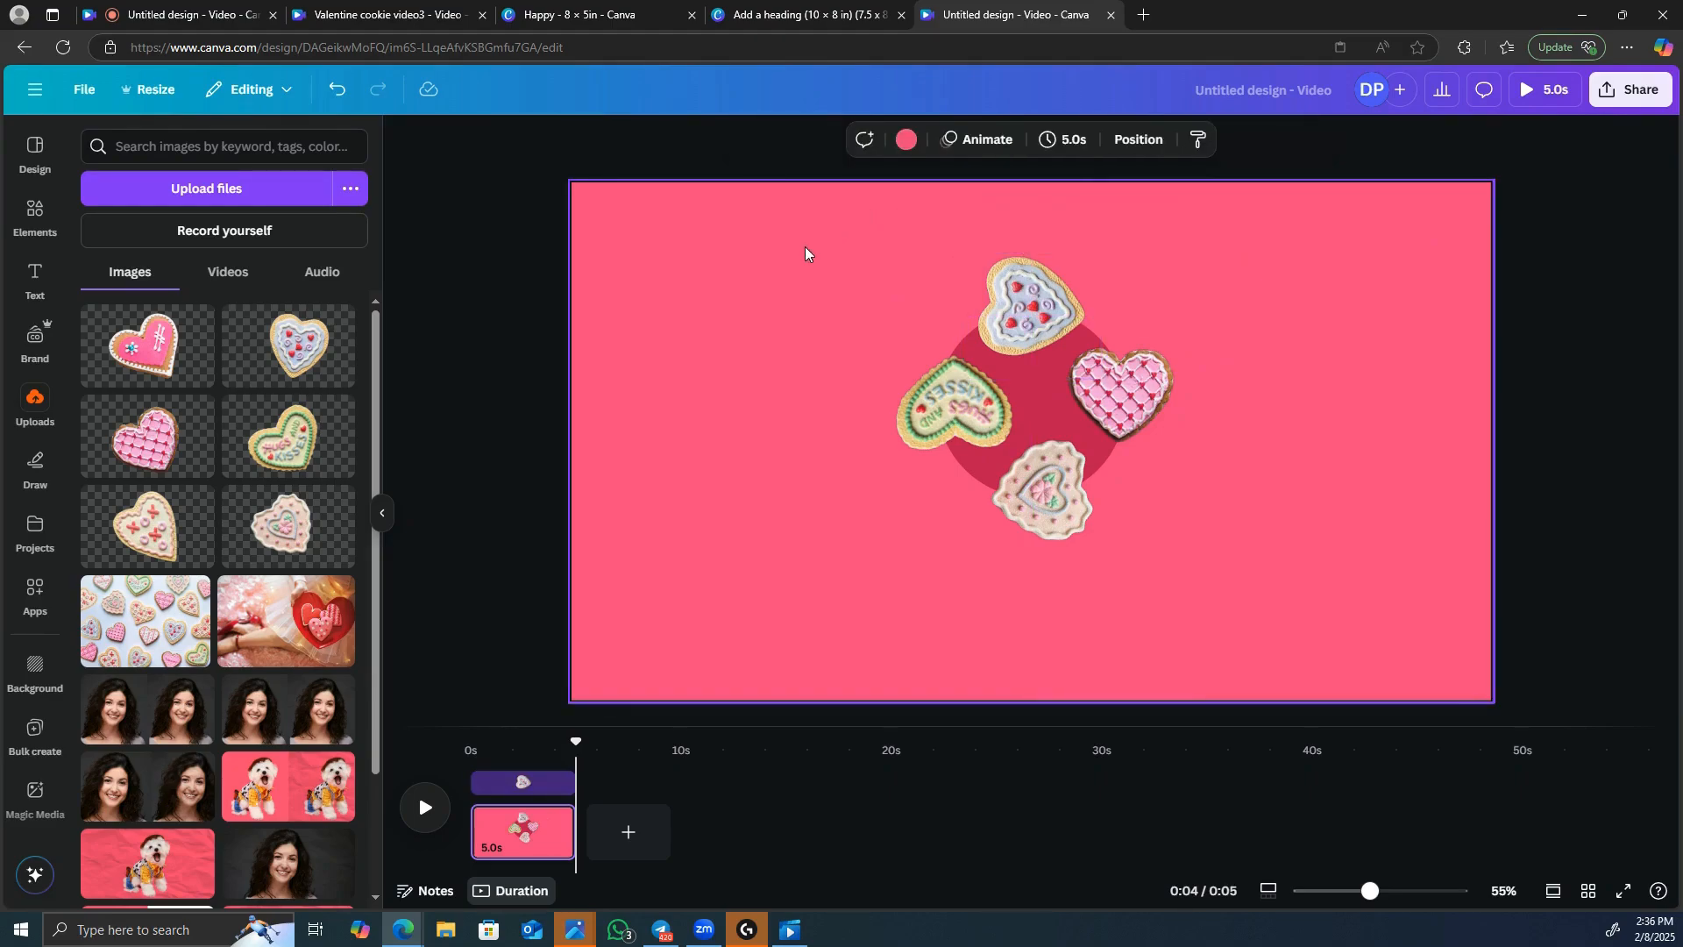
Group the circle with the four cookies and enlarge the group so it extends beyond the page's left, top and bottom edges.
drag(648, 225, 1360, 639)
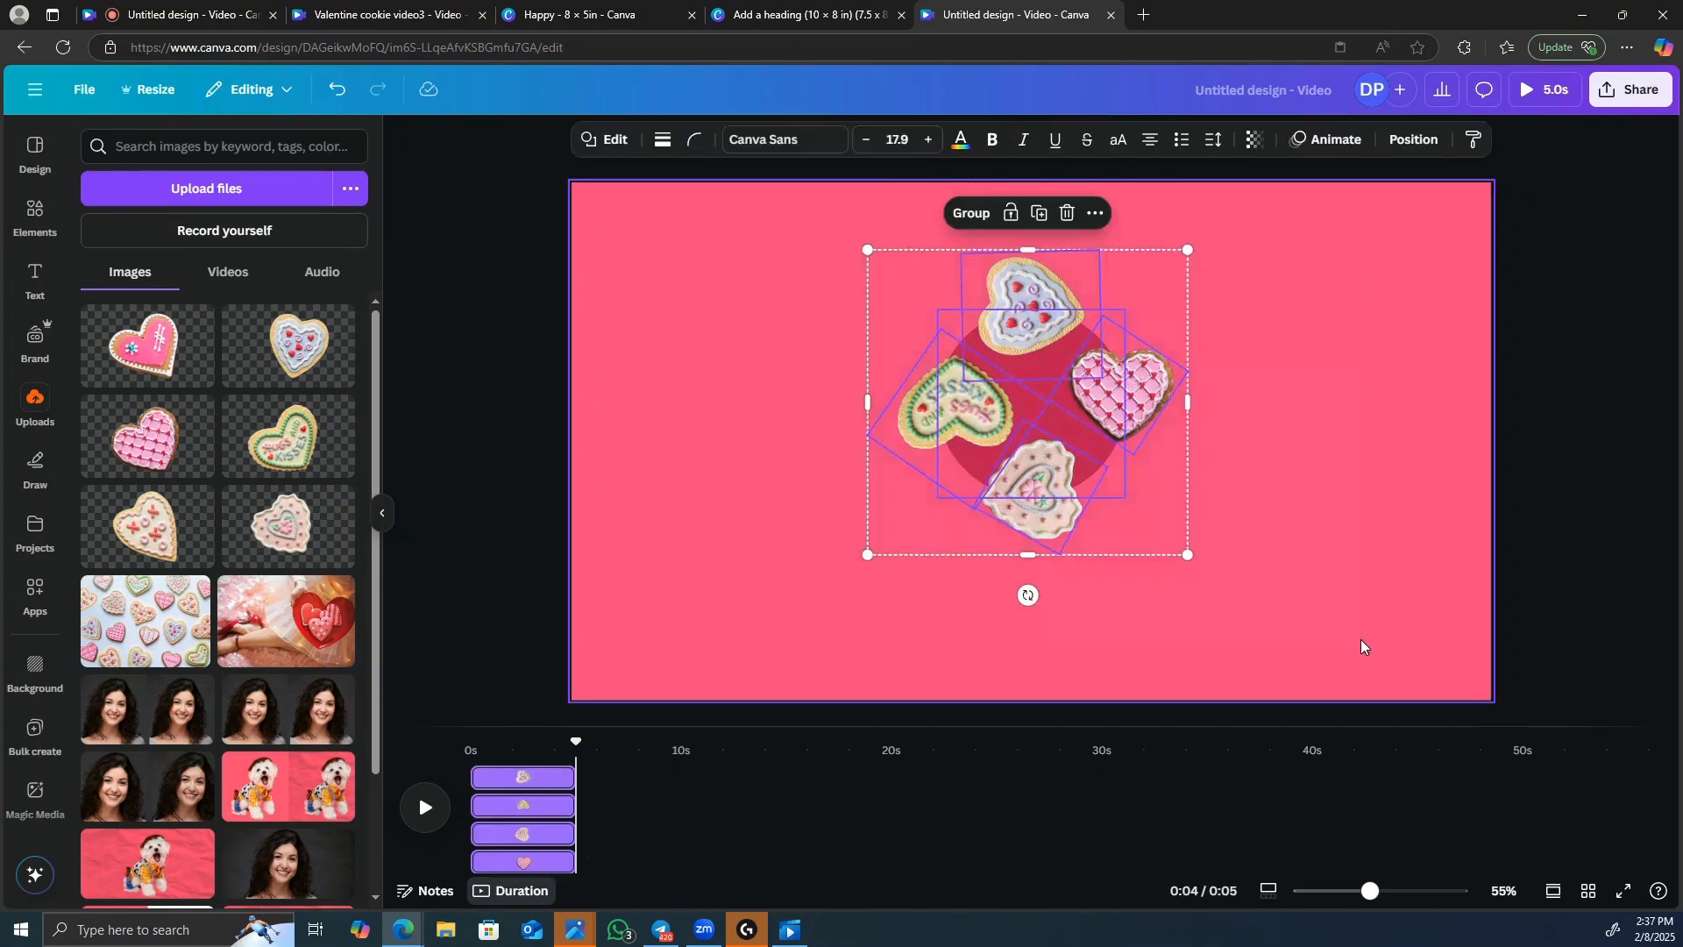
click(955, 214)
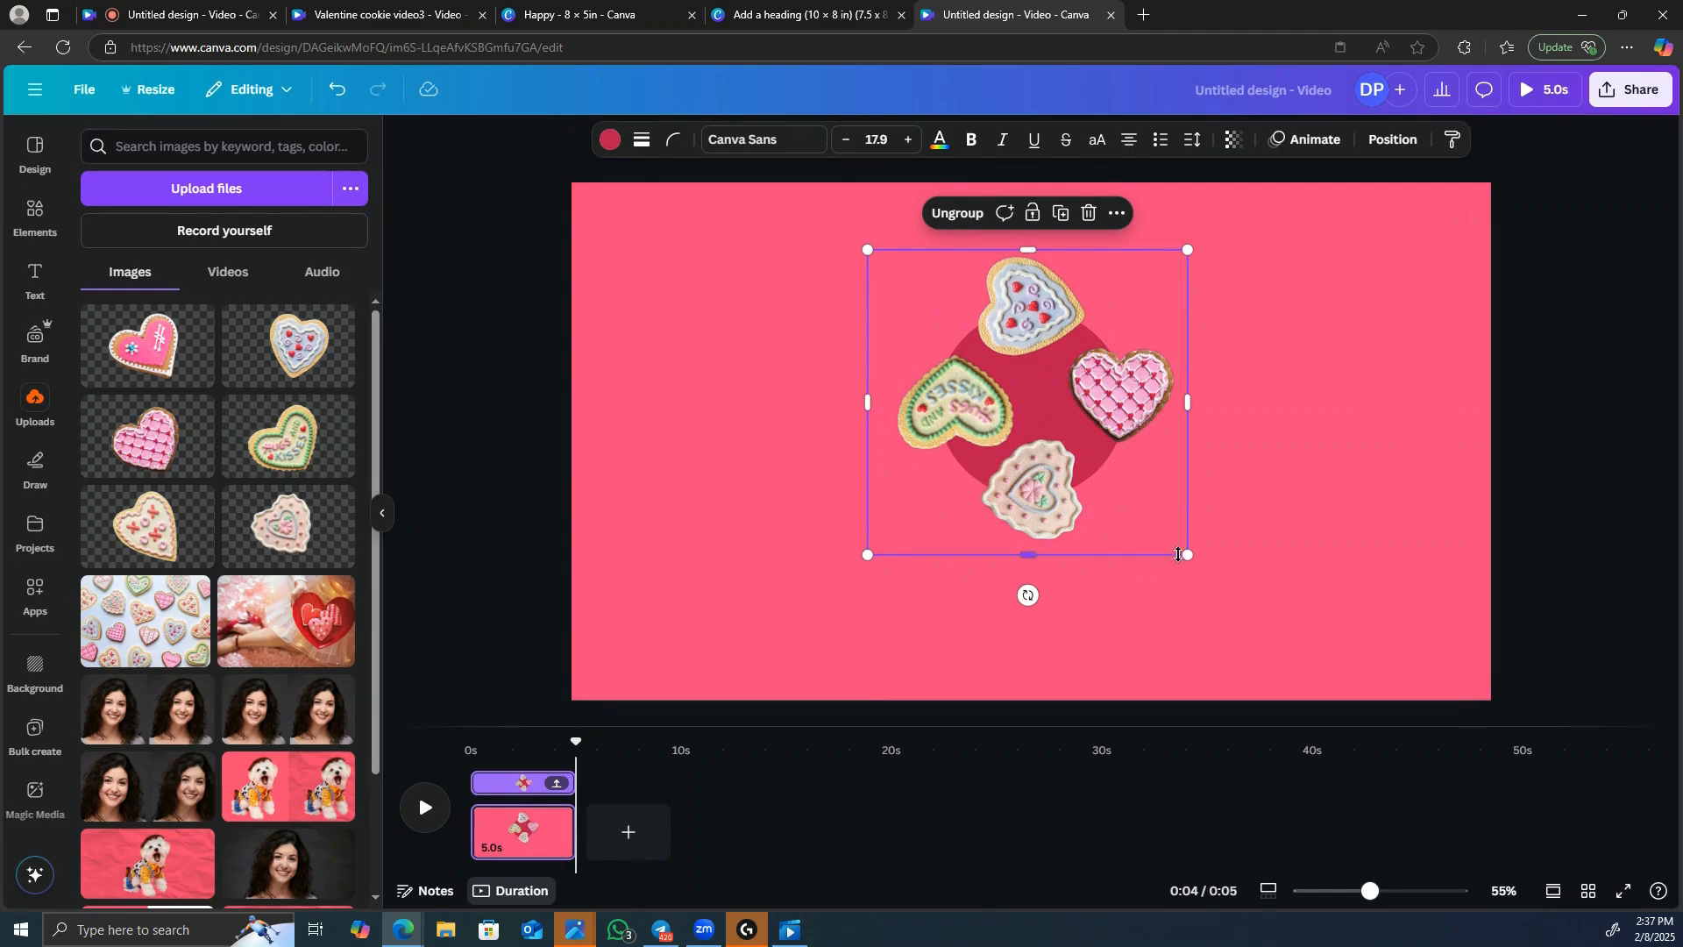
drag(1197, 560, 1581, 927)
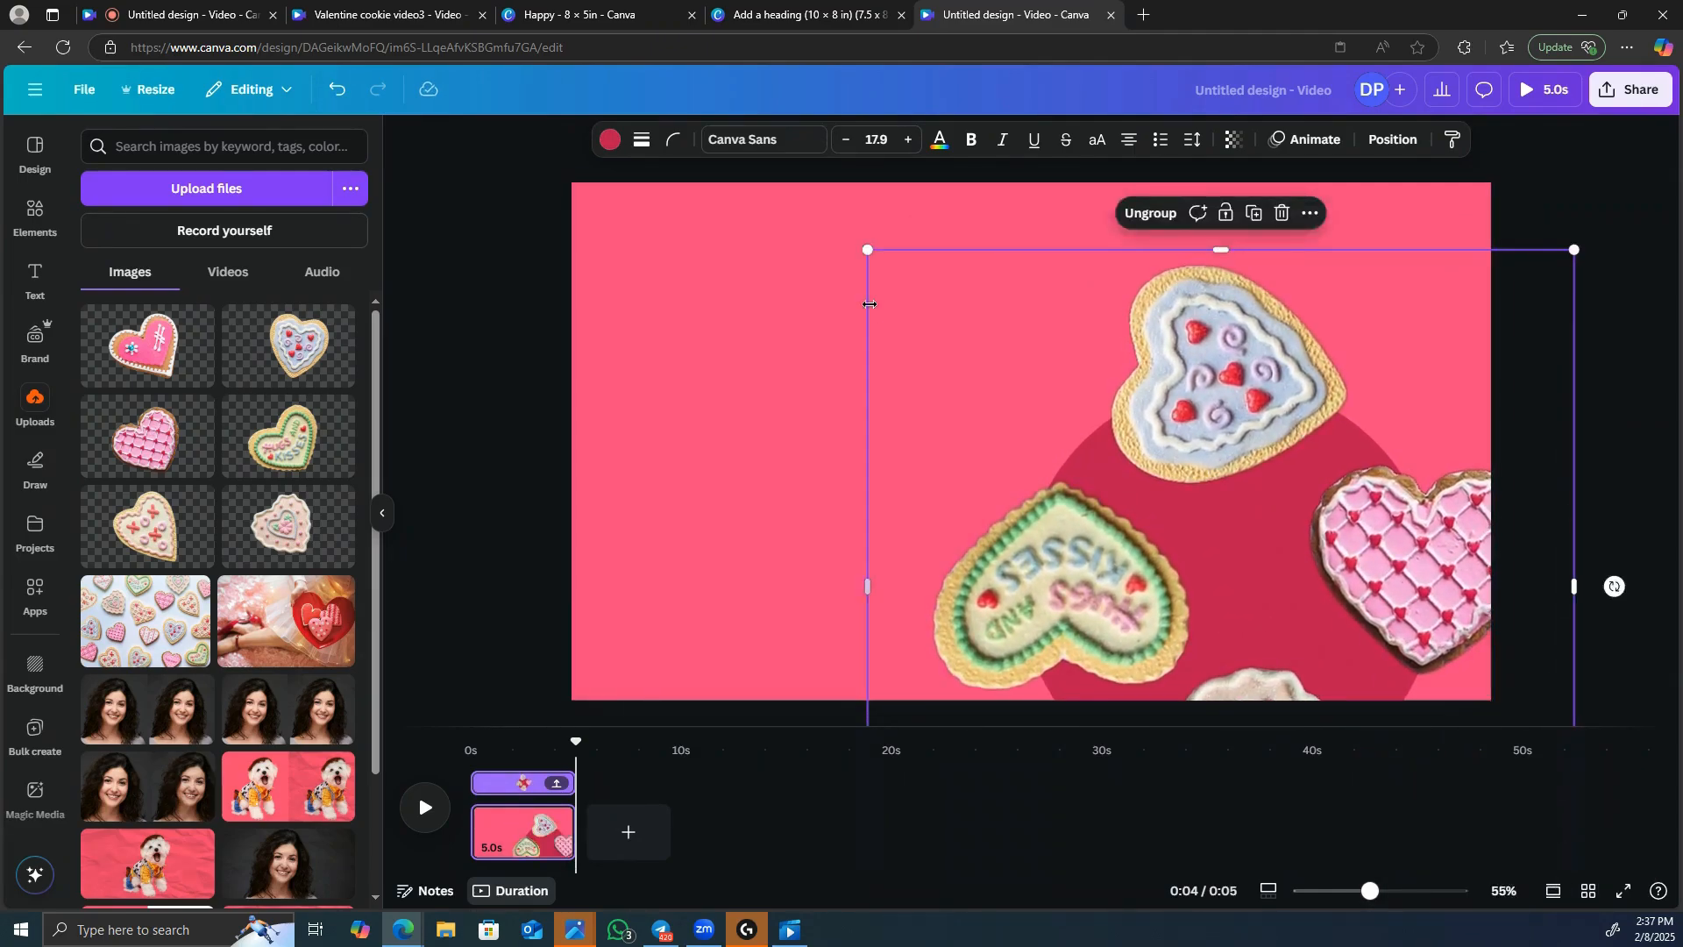
drag(937, 355, 649, 254)
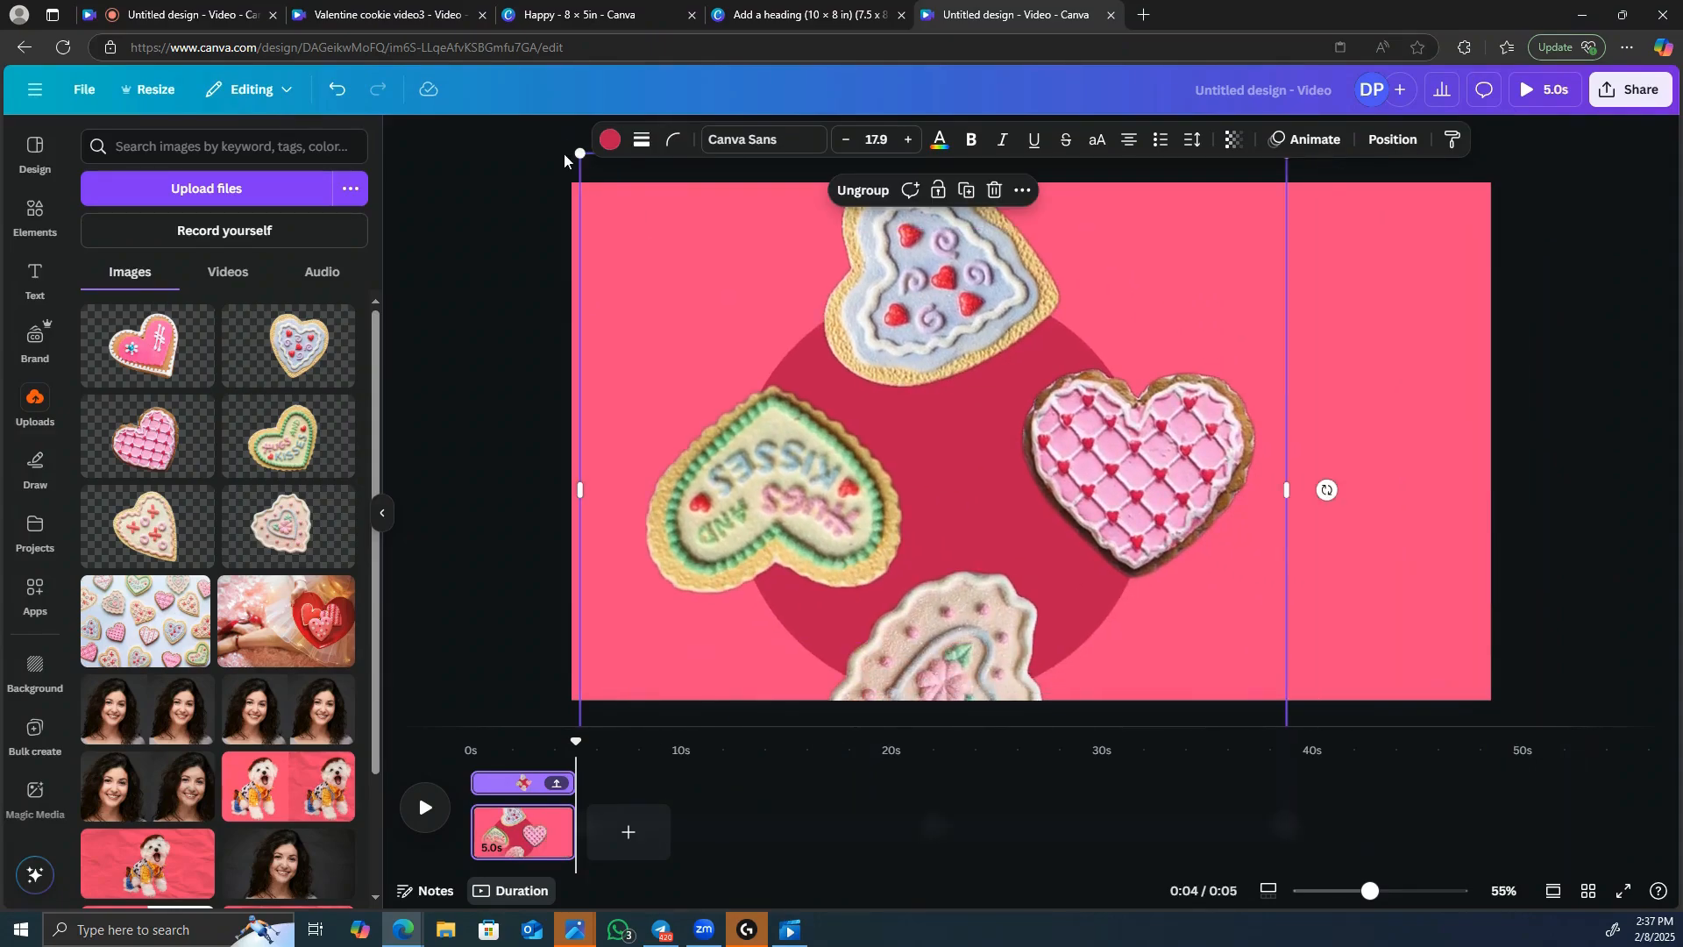
drag(576, 149, 424, 35)
drag(996, 415, 611, 416)
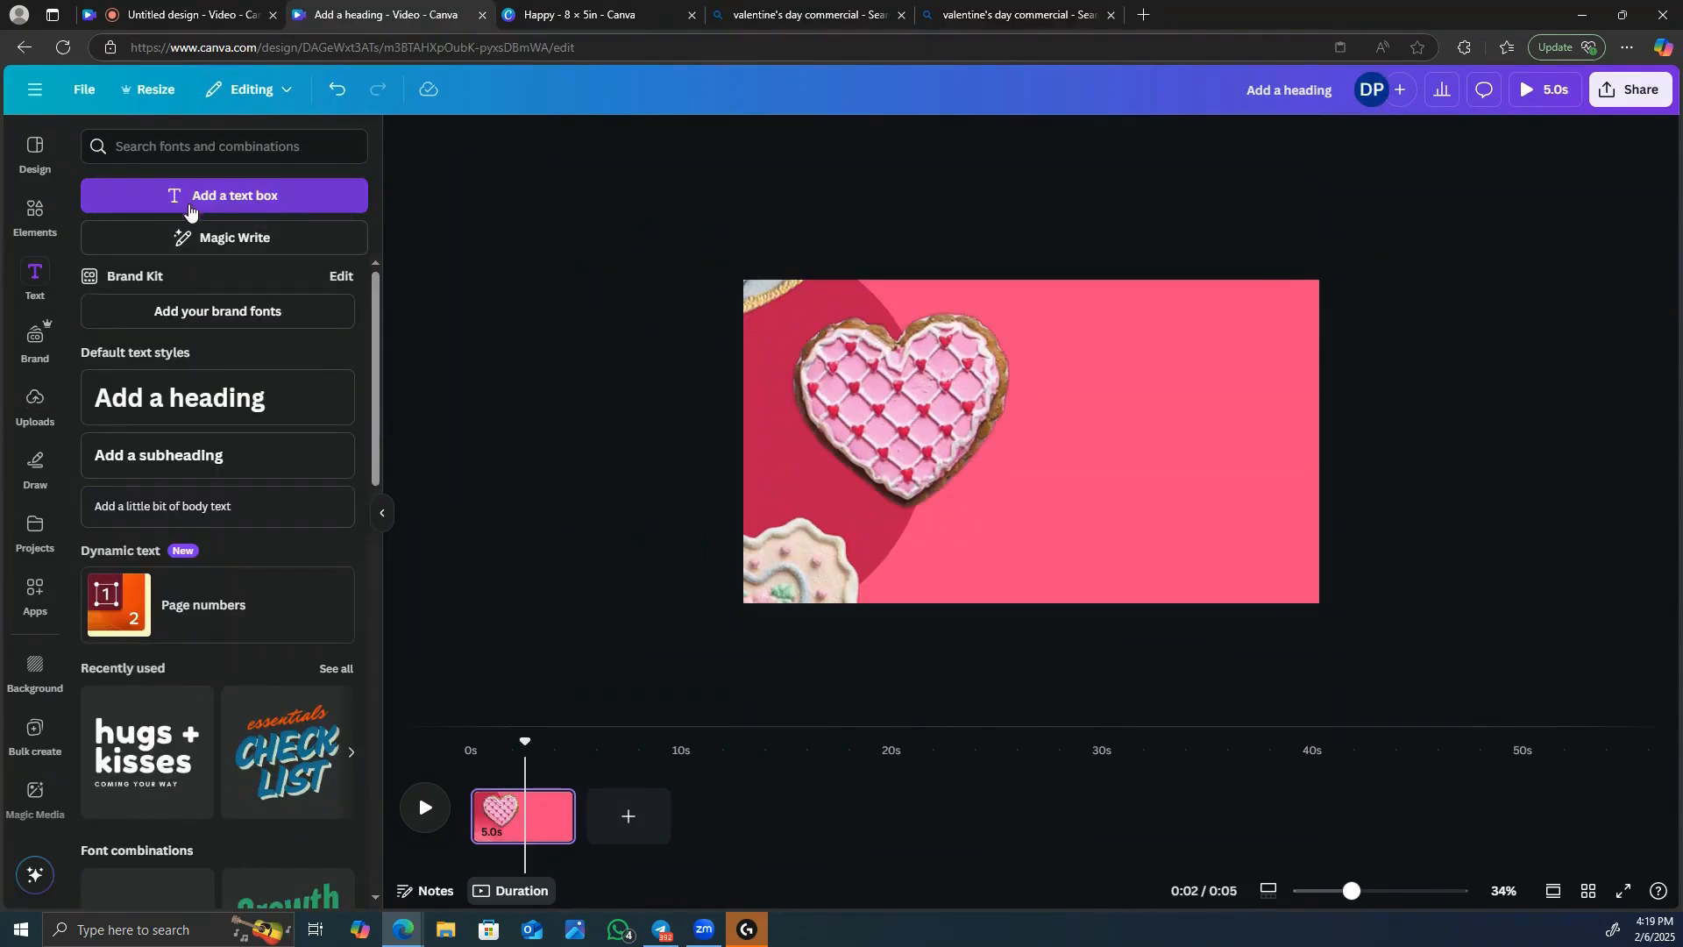
Add a heading reading "Romance" and place it on the upper right of the page, beside the pink heart cookie.
click(296, 394)
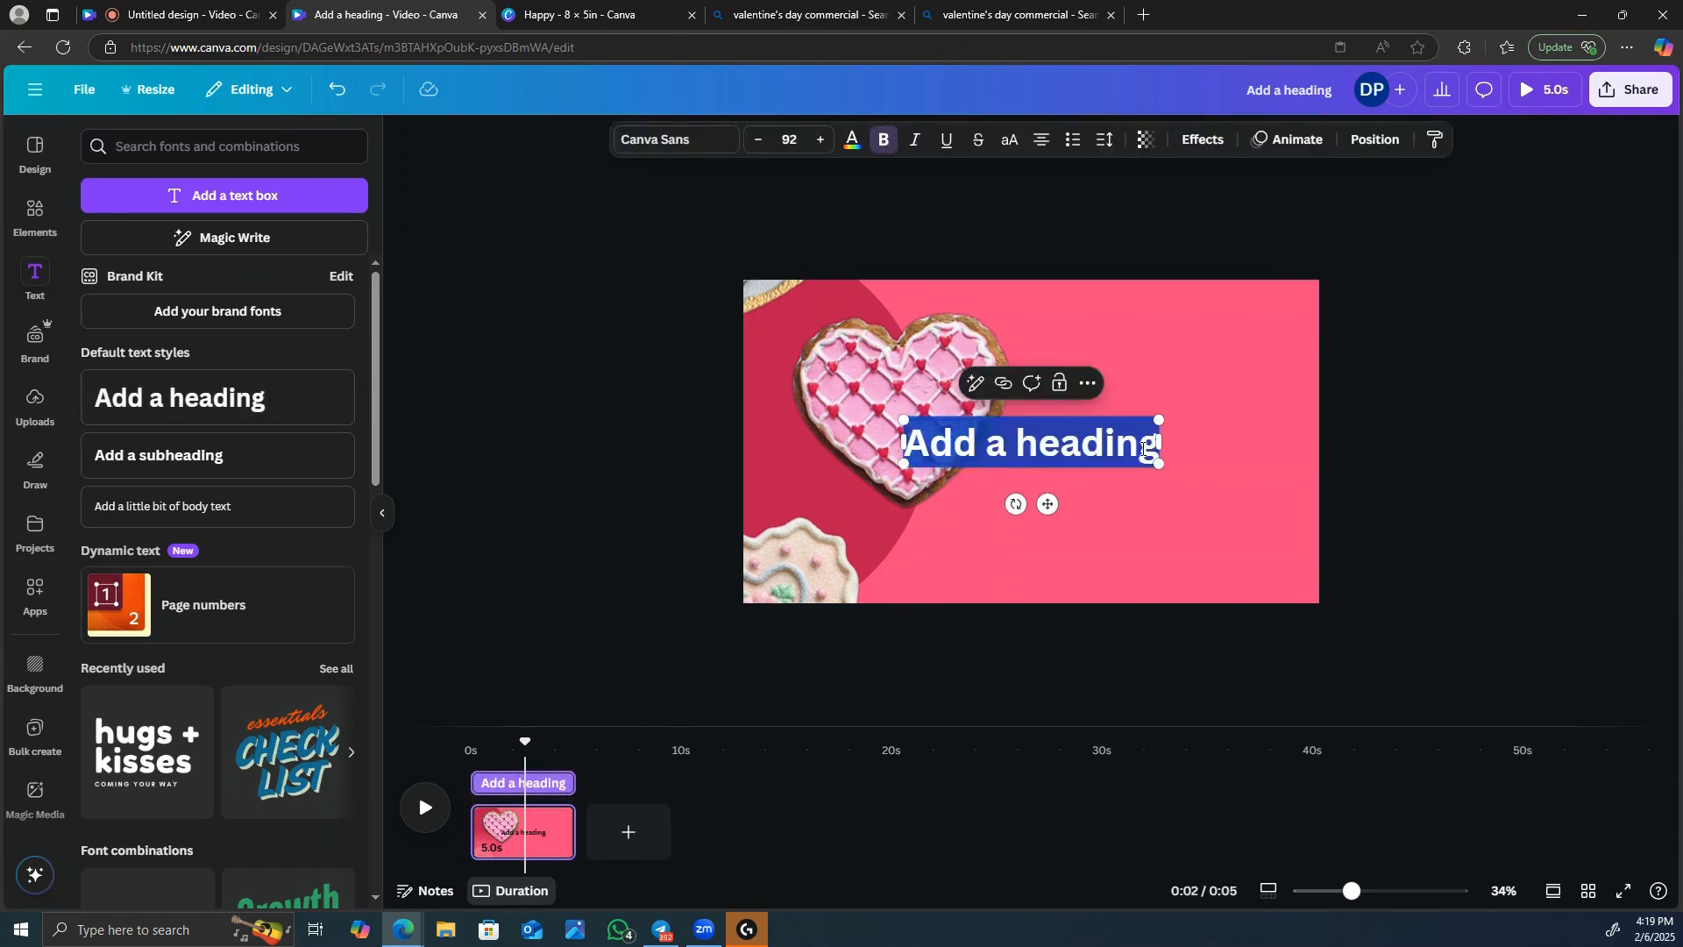
key(BackSpace)
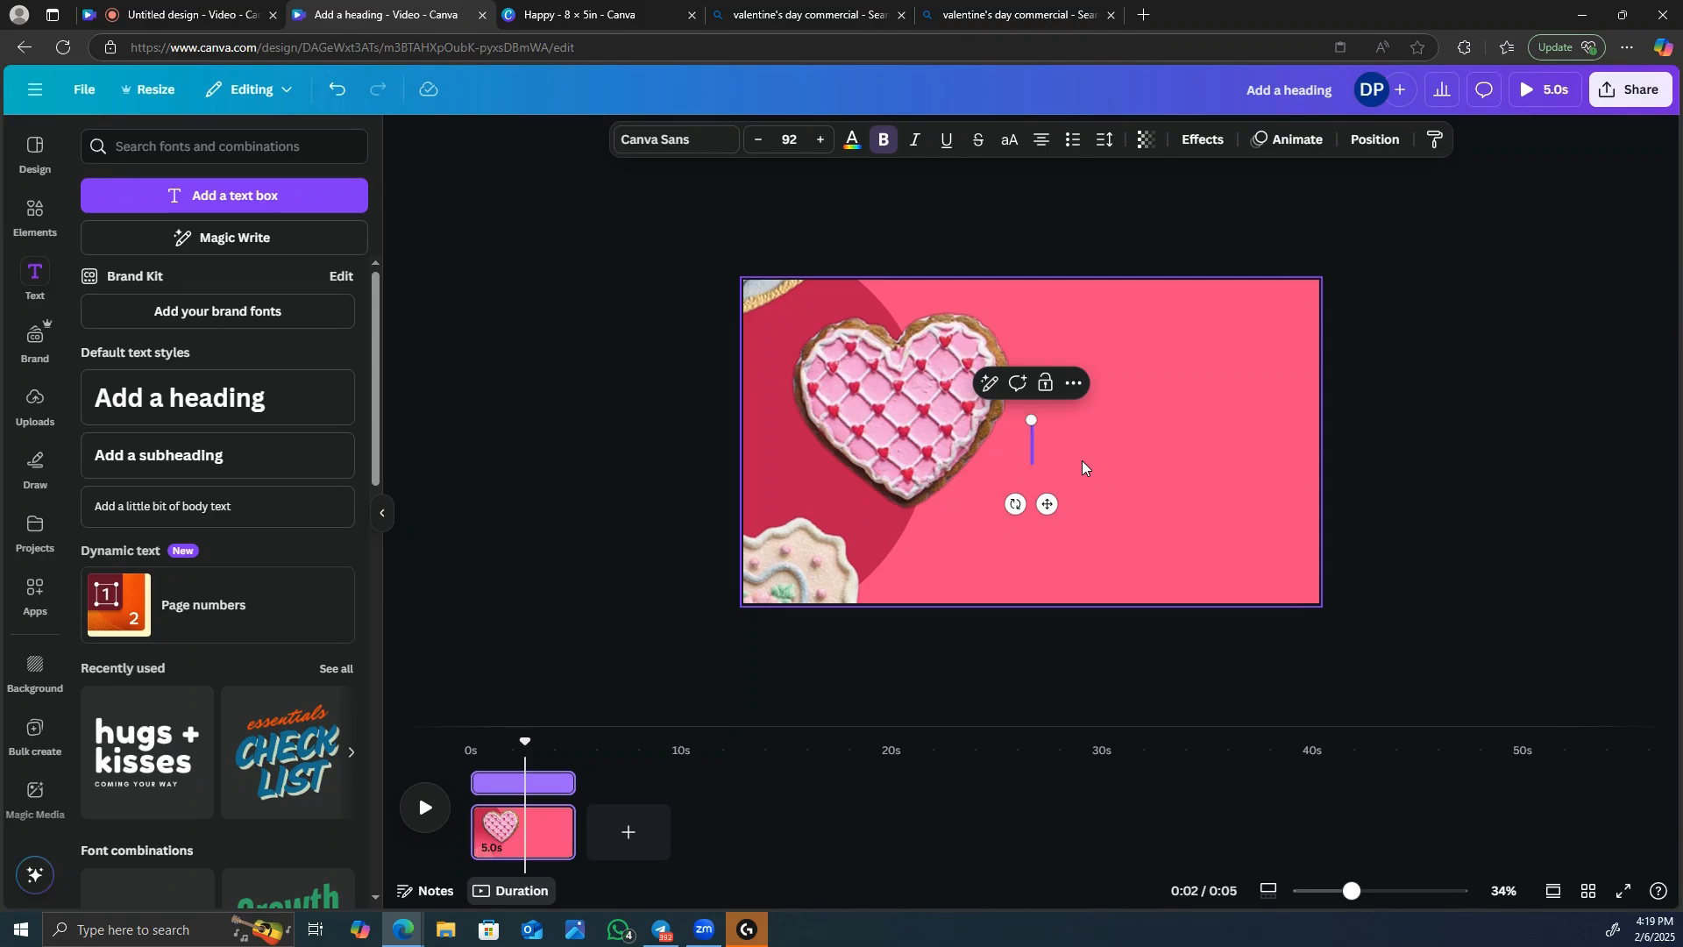
text(Romance)
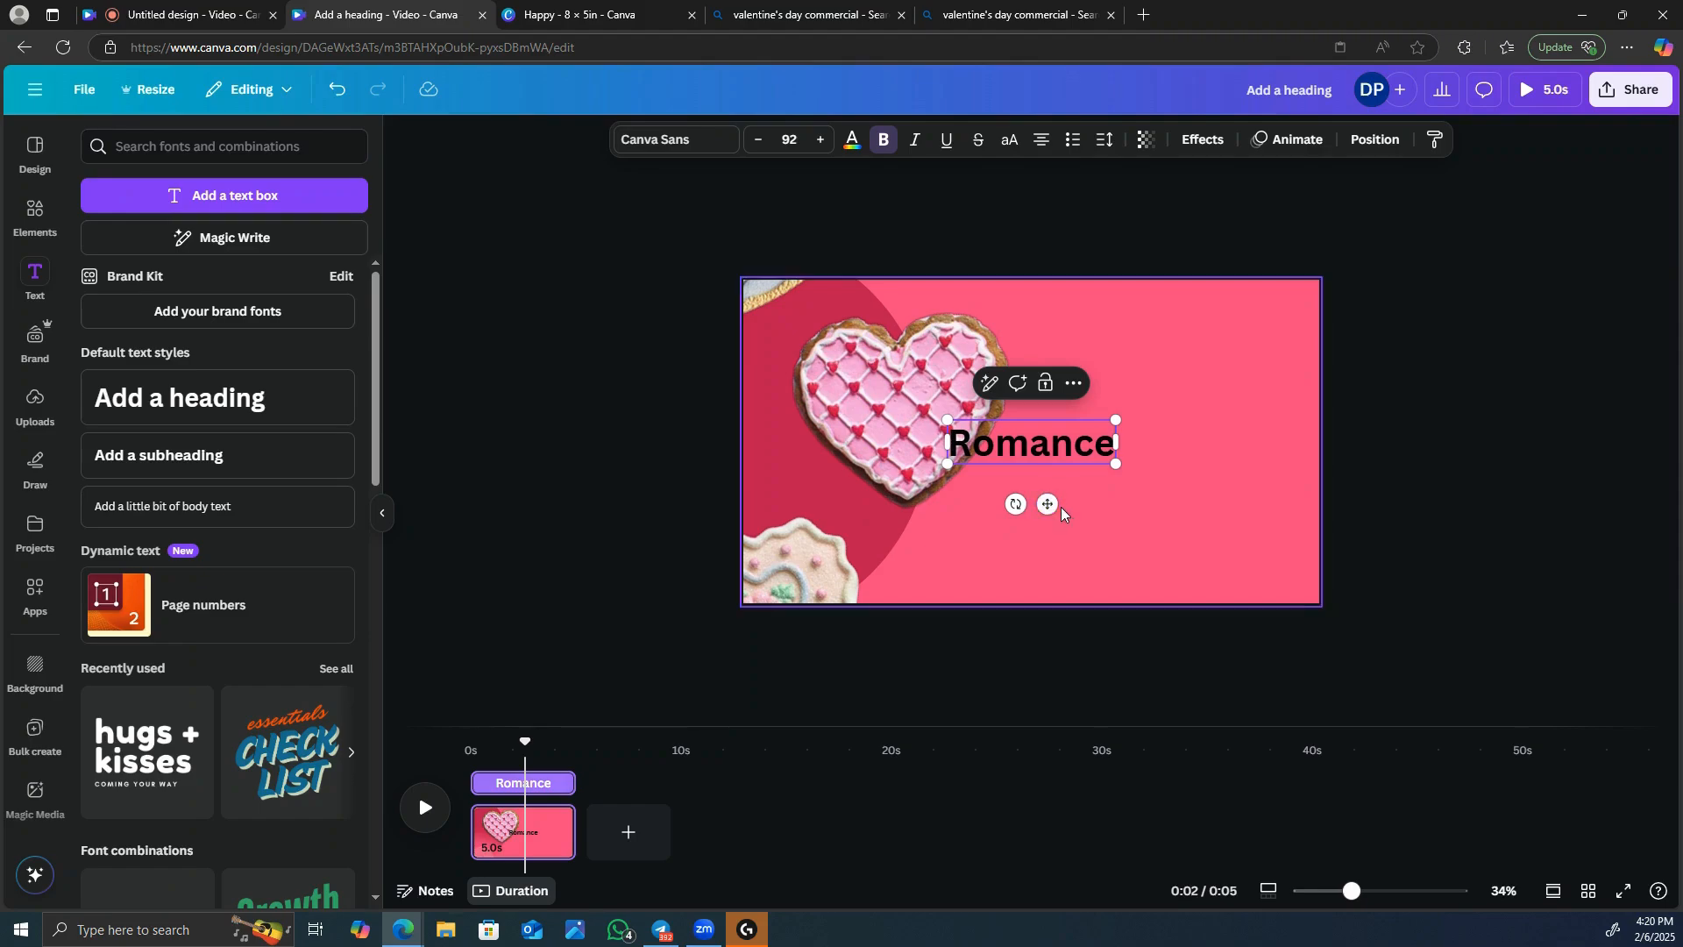
drag(1048, 504, 1180, 434)
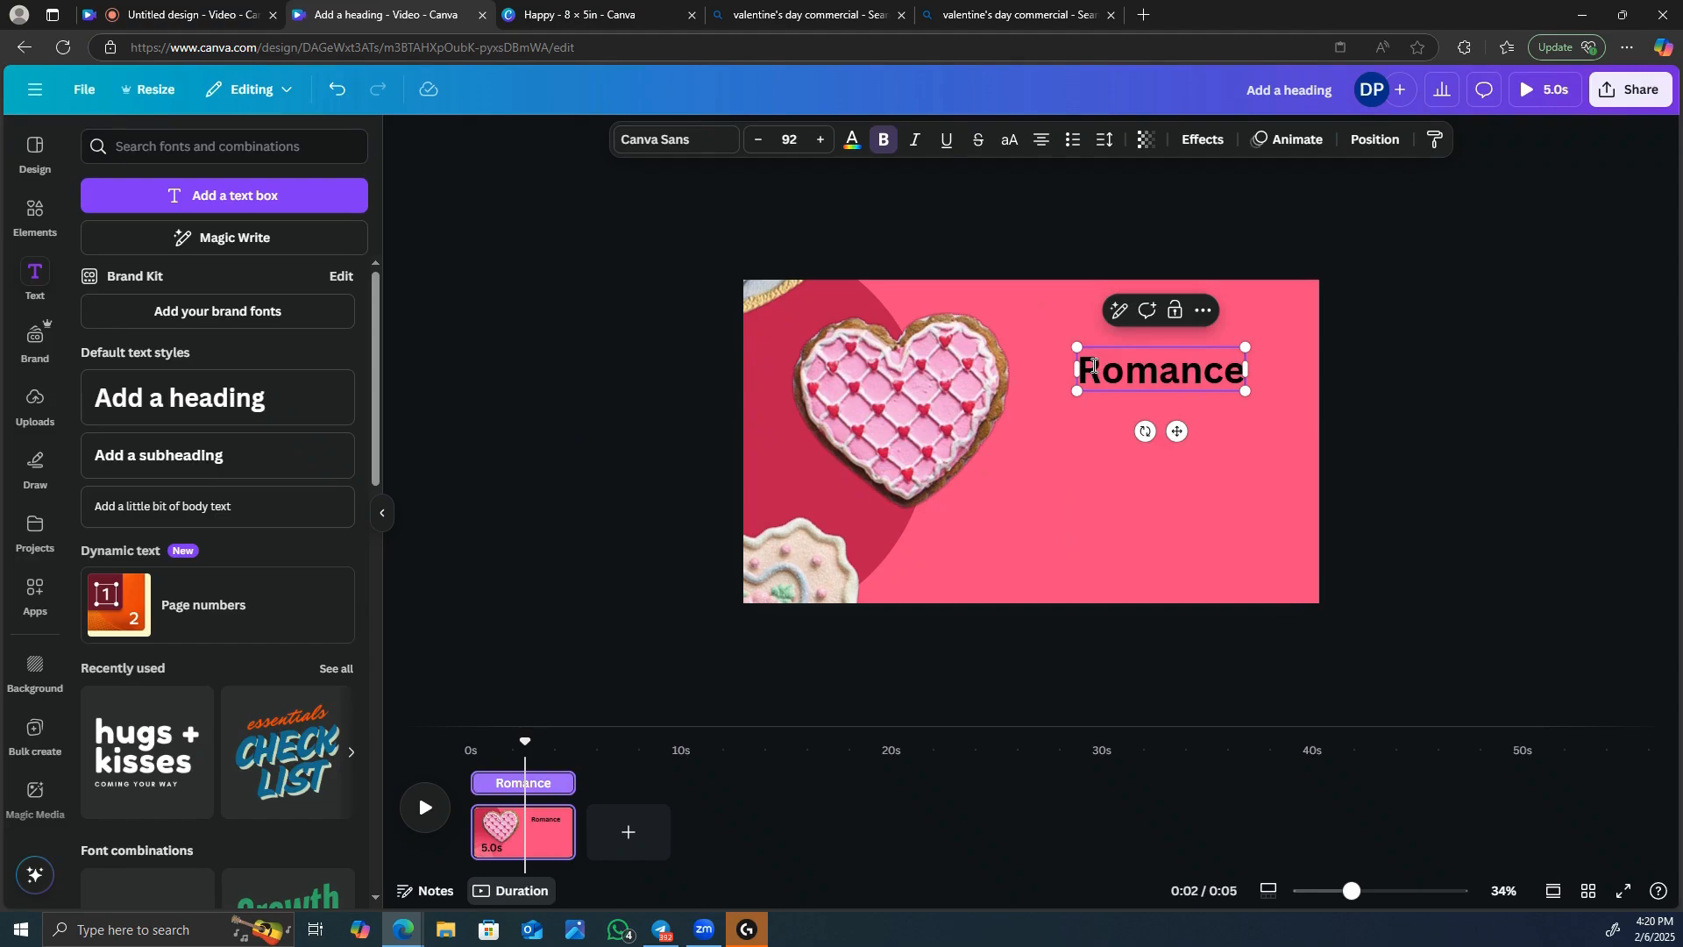
Change the font of the "Romance" heading to Seymour One.
drag(1128, 372, 1245, 382)
click(715, 141)
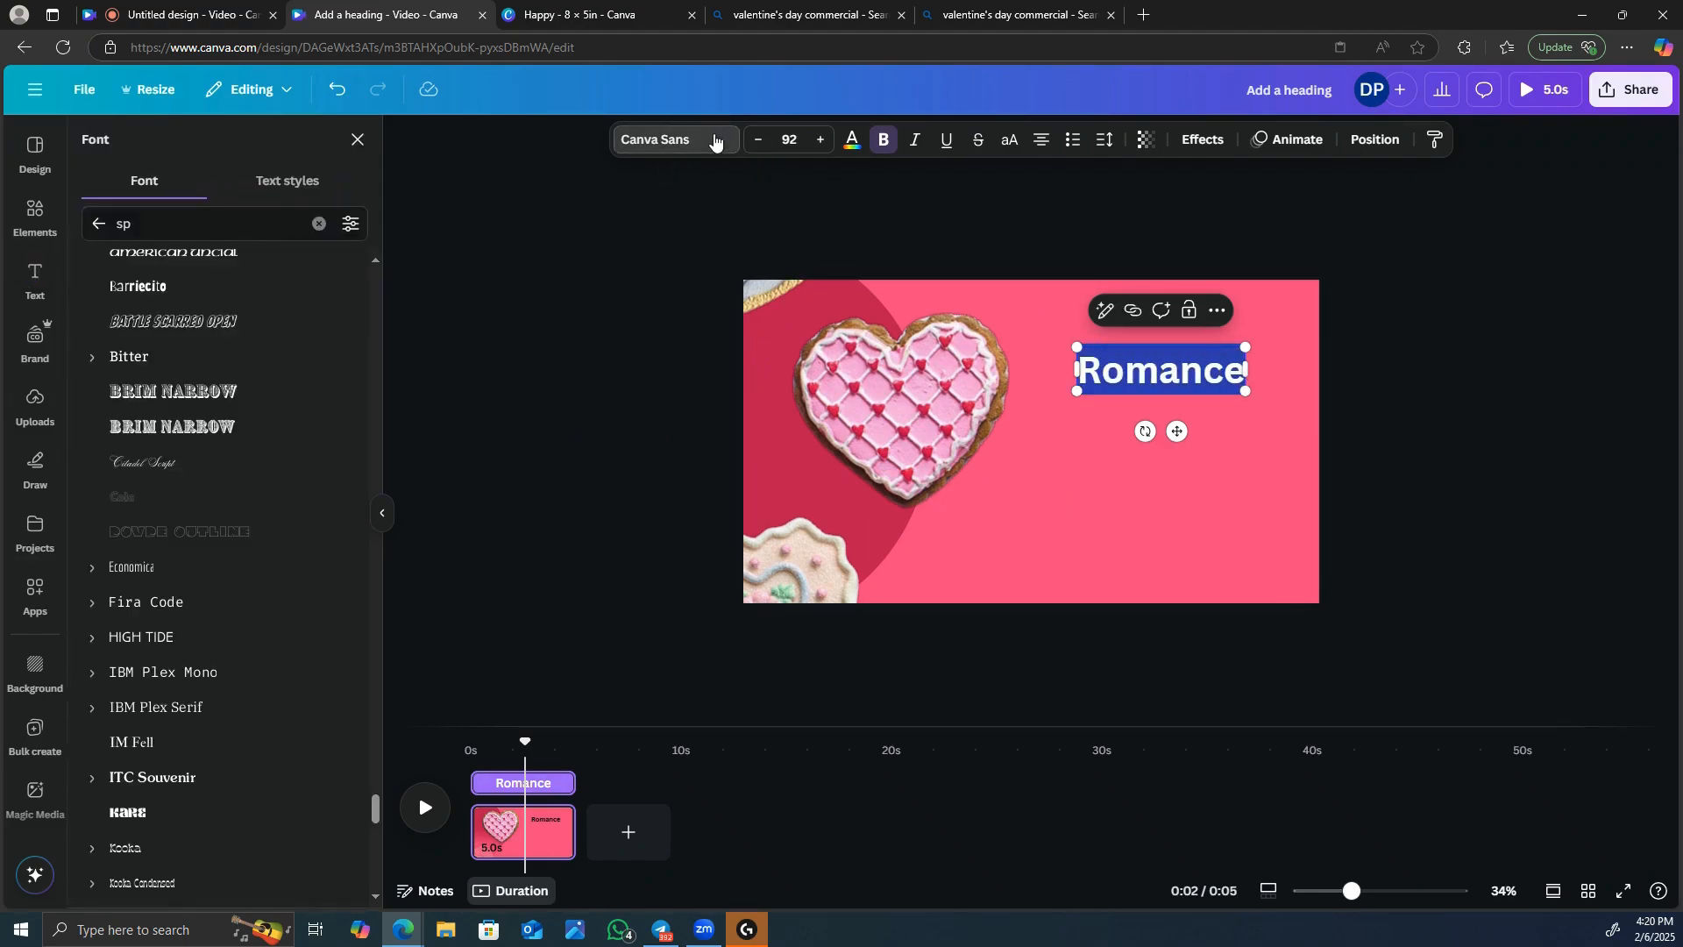
click(180, 228)
key(BackSpace)
key(BackSpace)
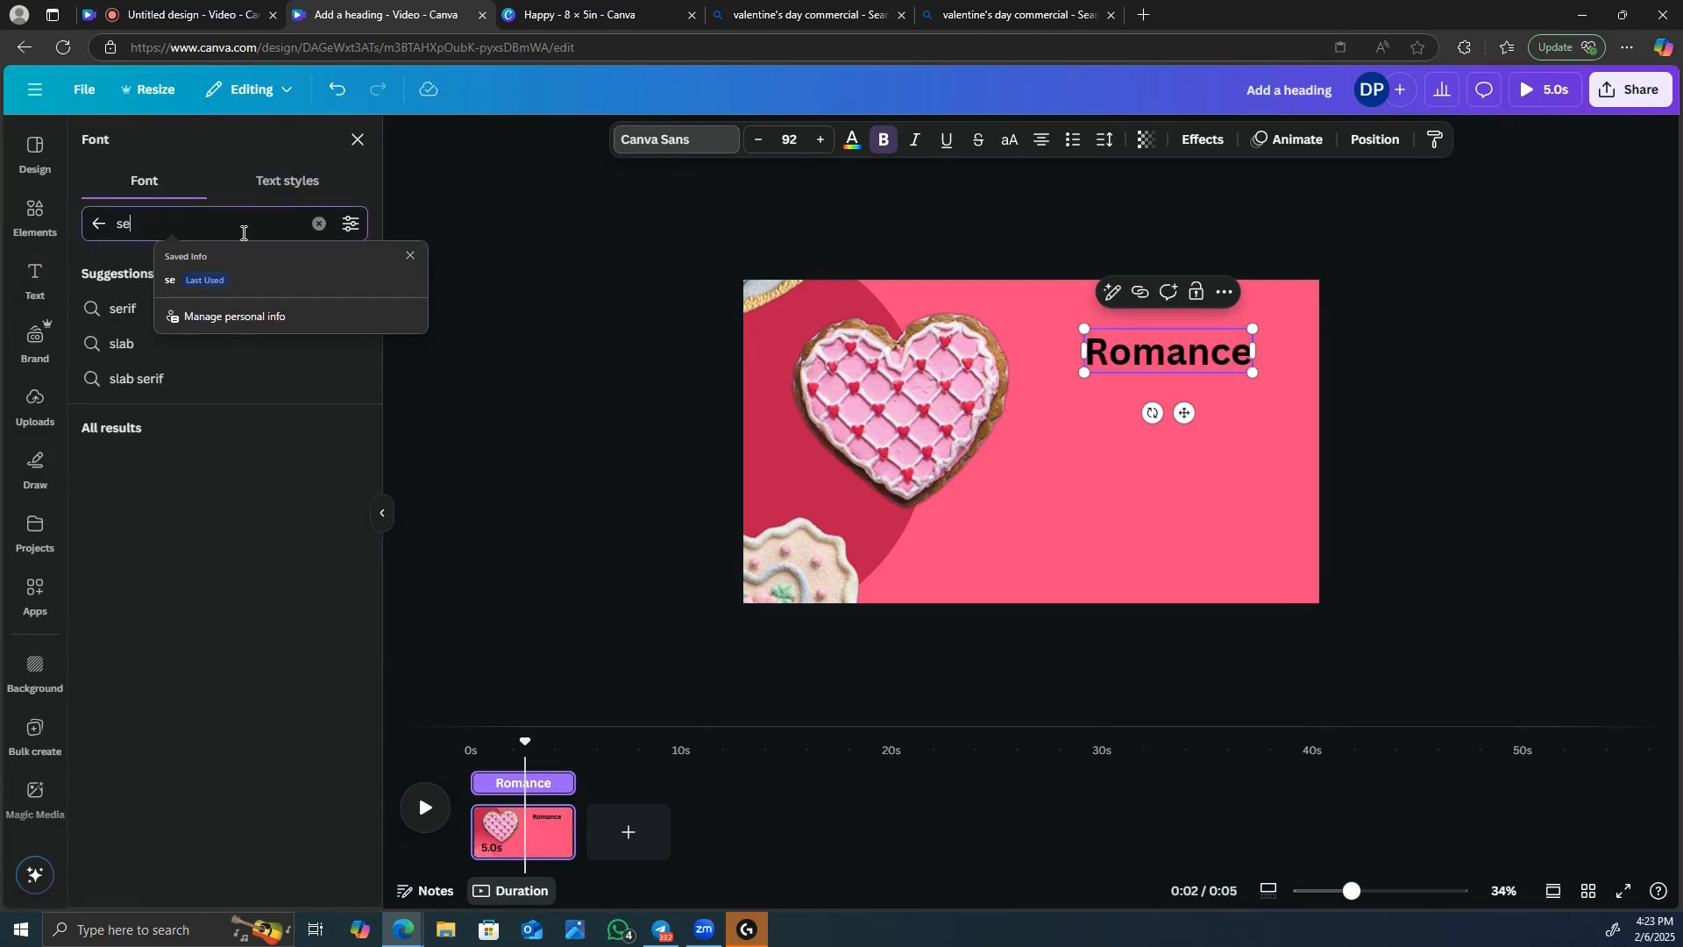
text(ymour )
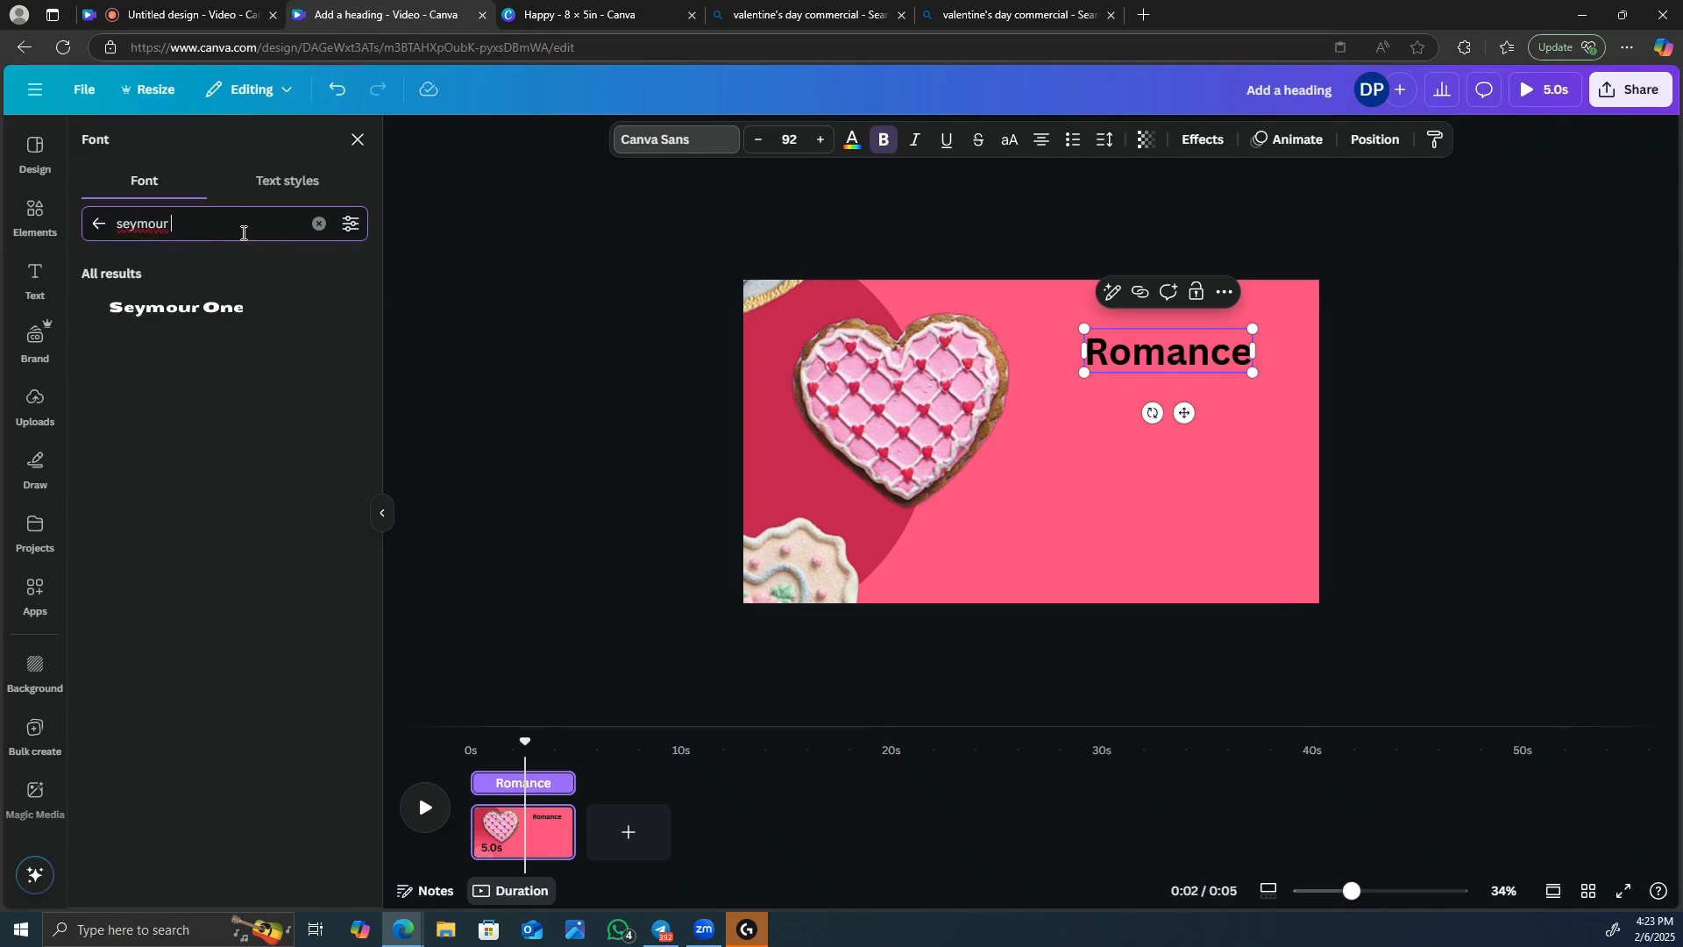
text(one)
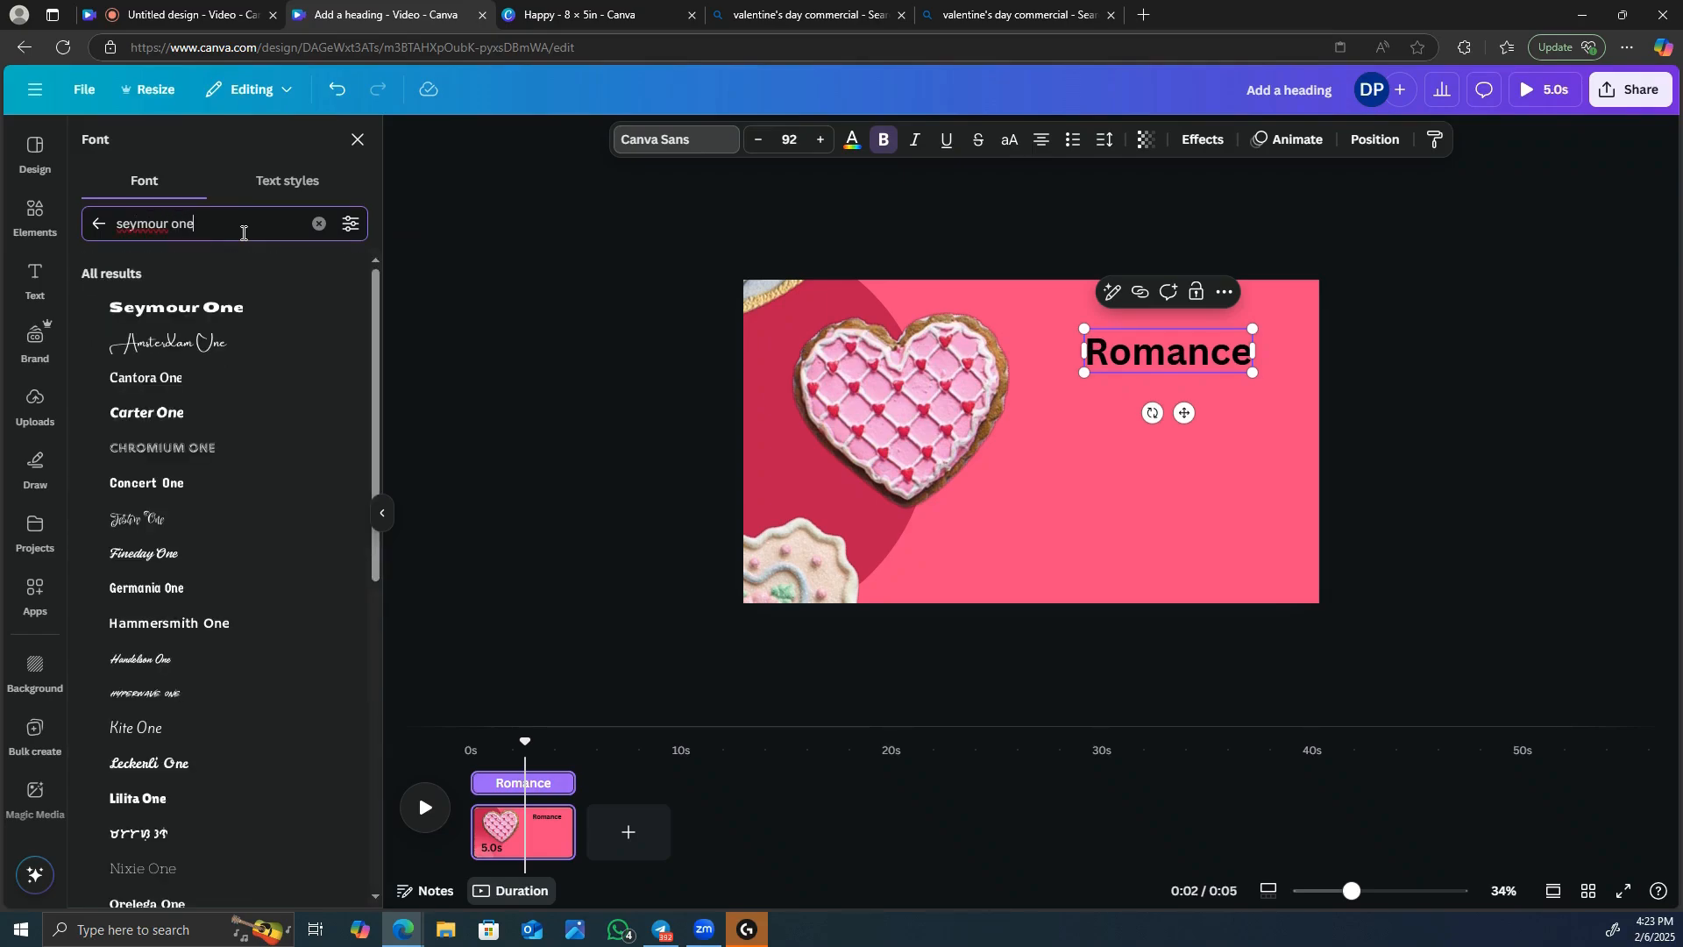
click(227, 310)
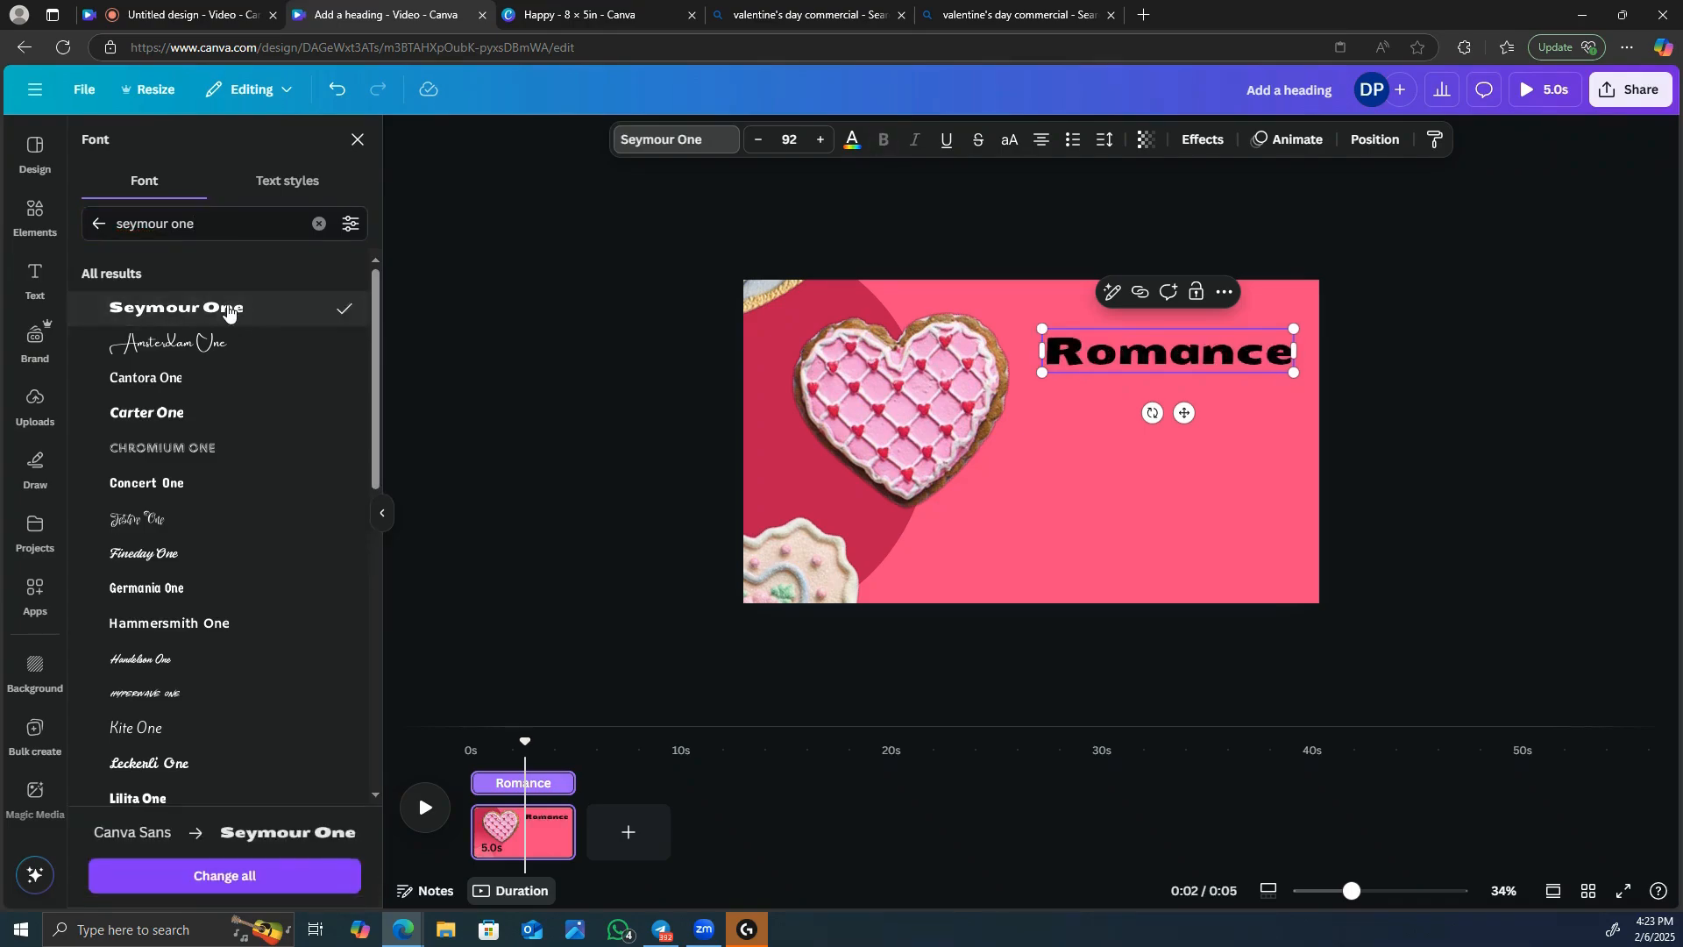
Color the "Romance" heading white.
click(1062, 359)
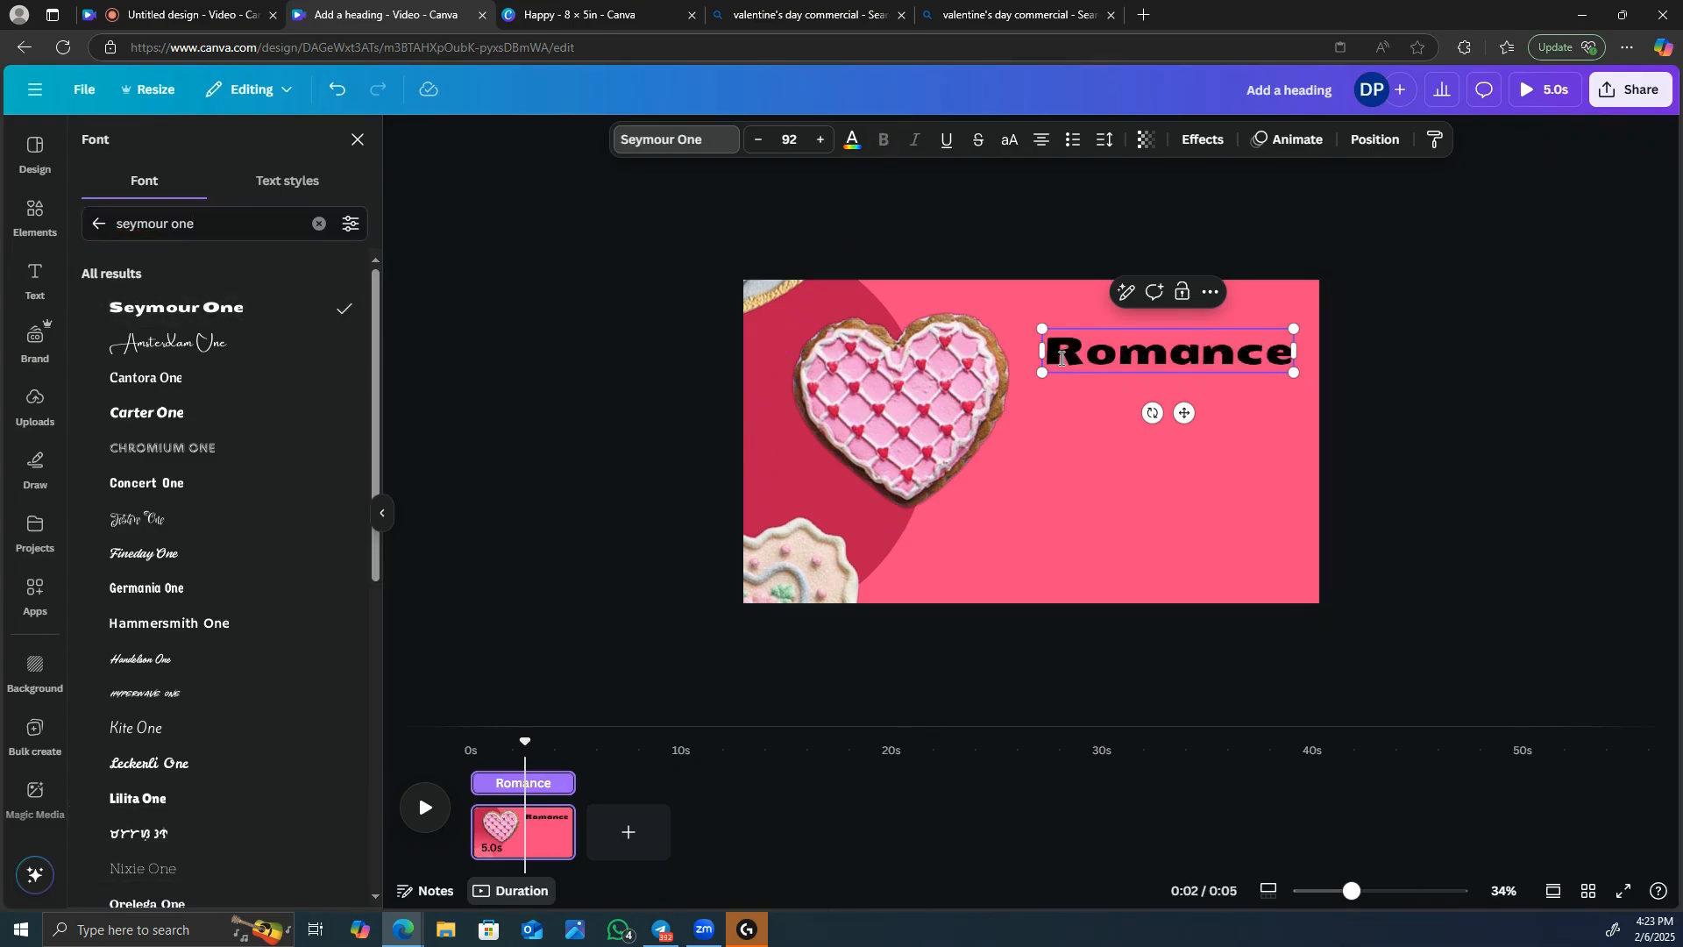
drag(1055, 356, 1304, 368)
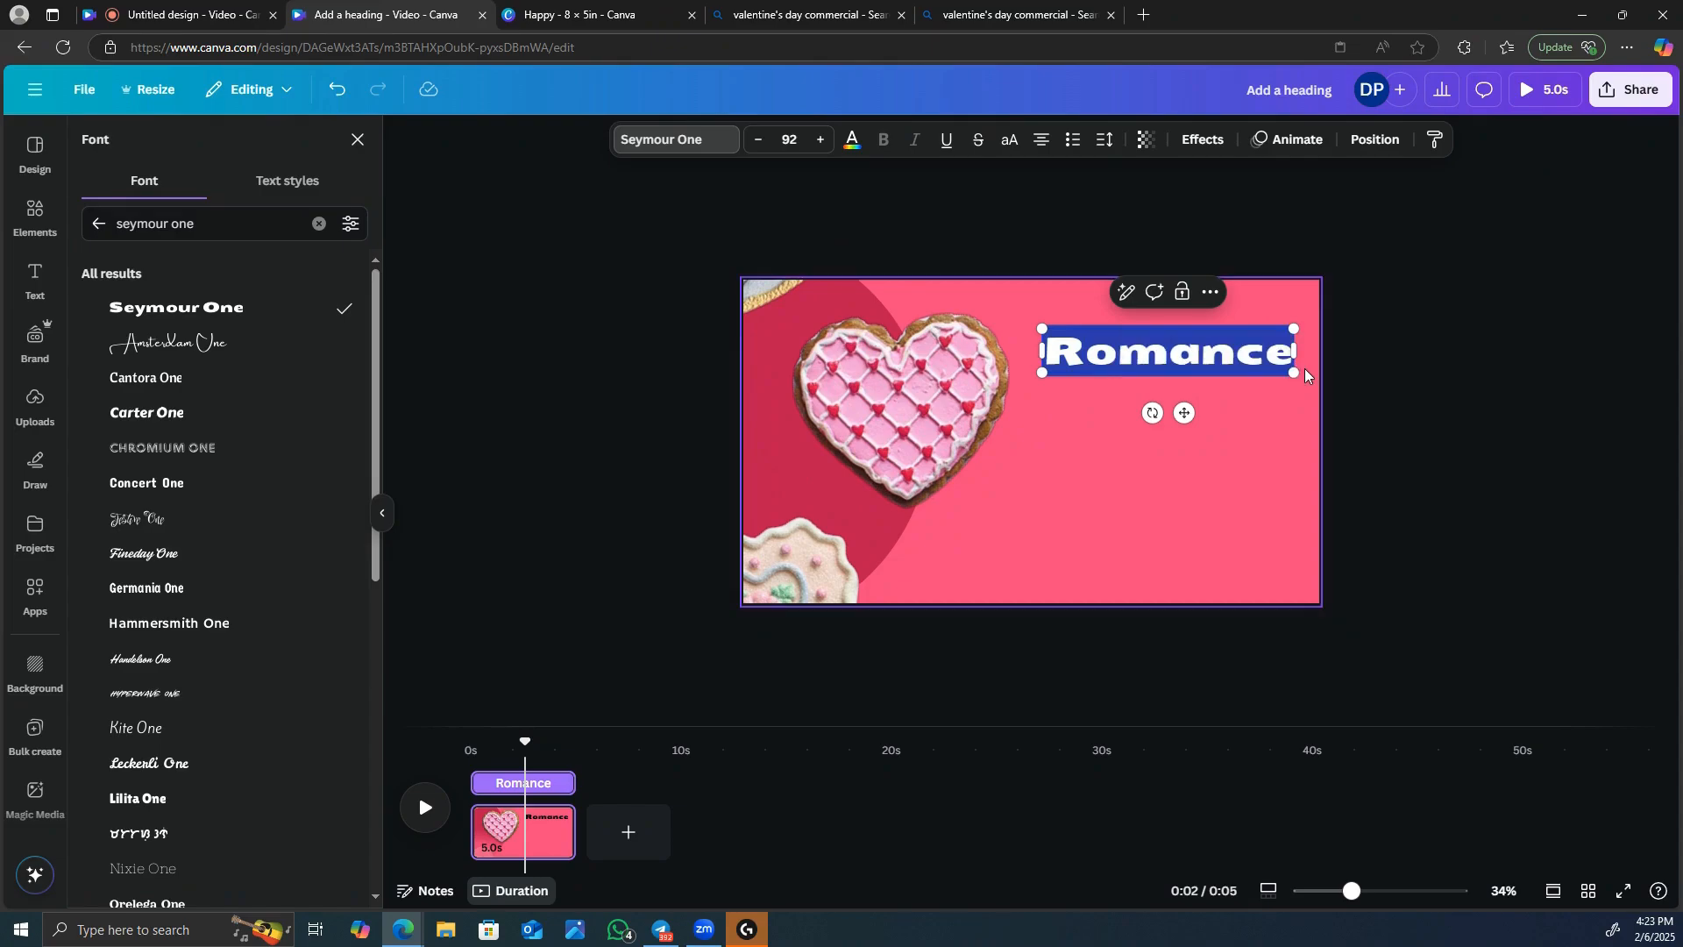
click(851, 140)
click(277, 272)
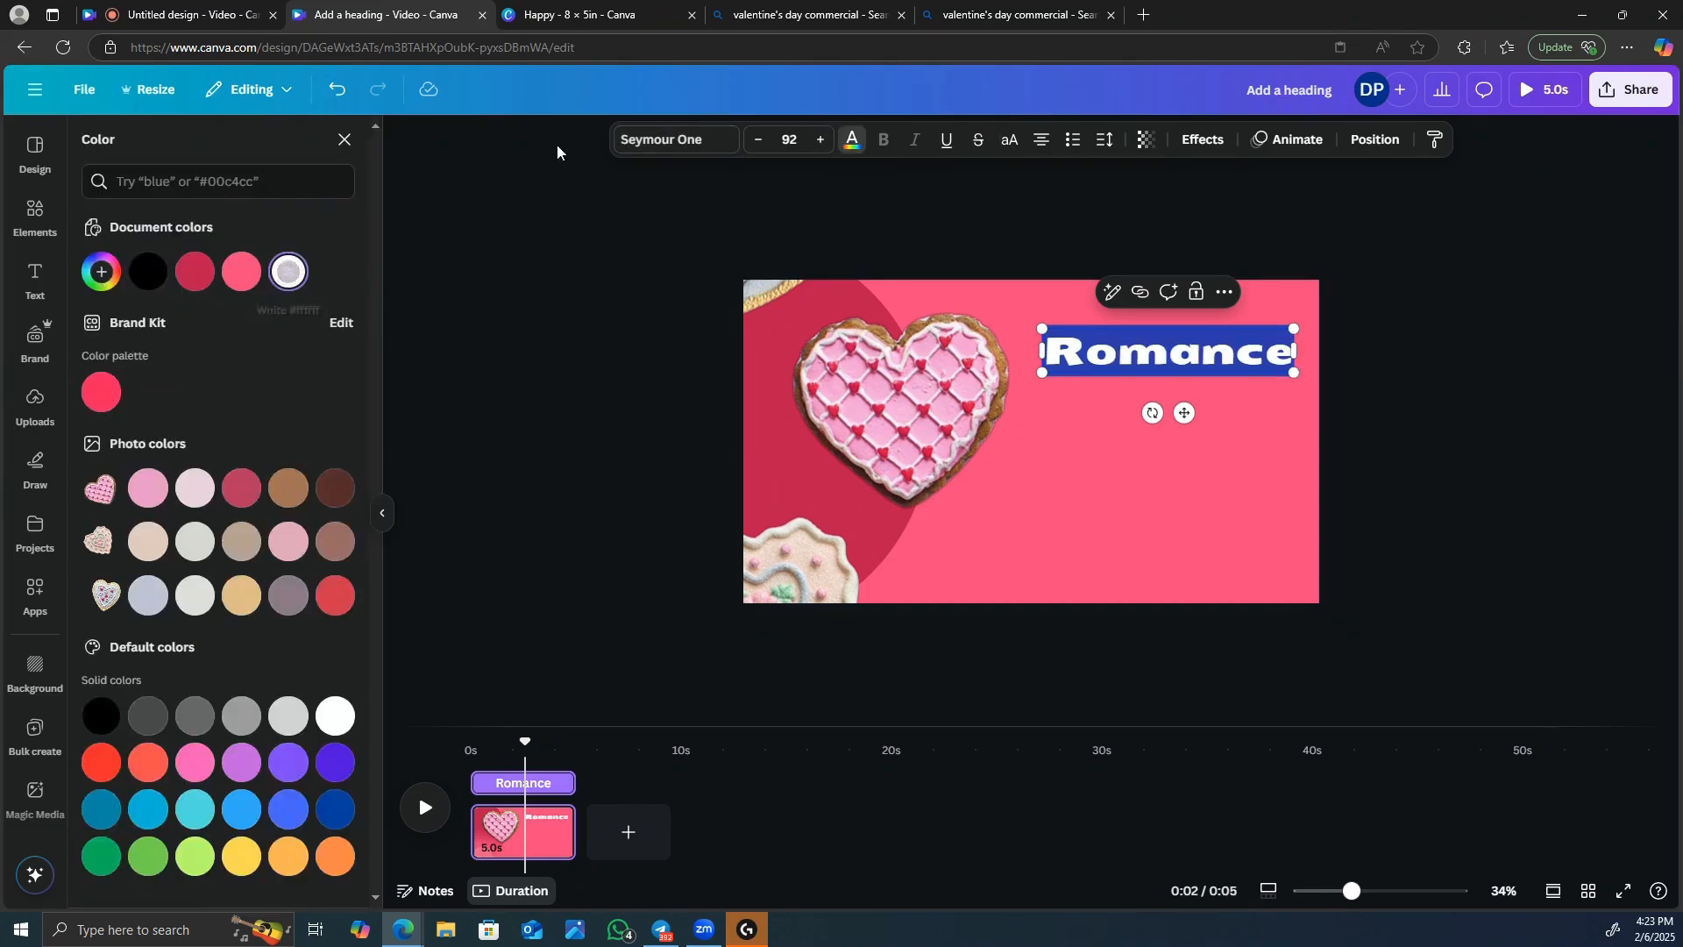
click(1070, 461)
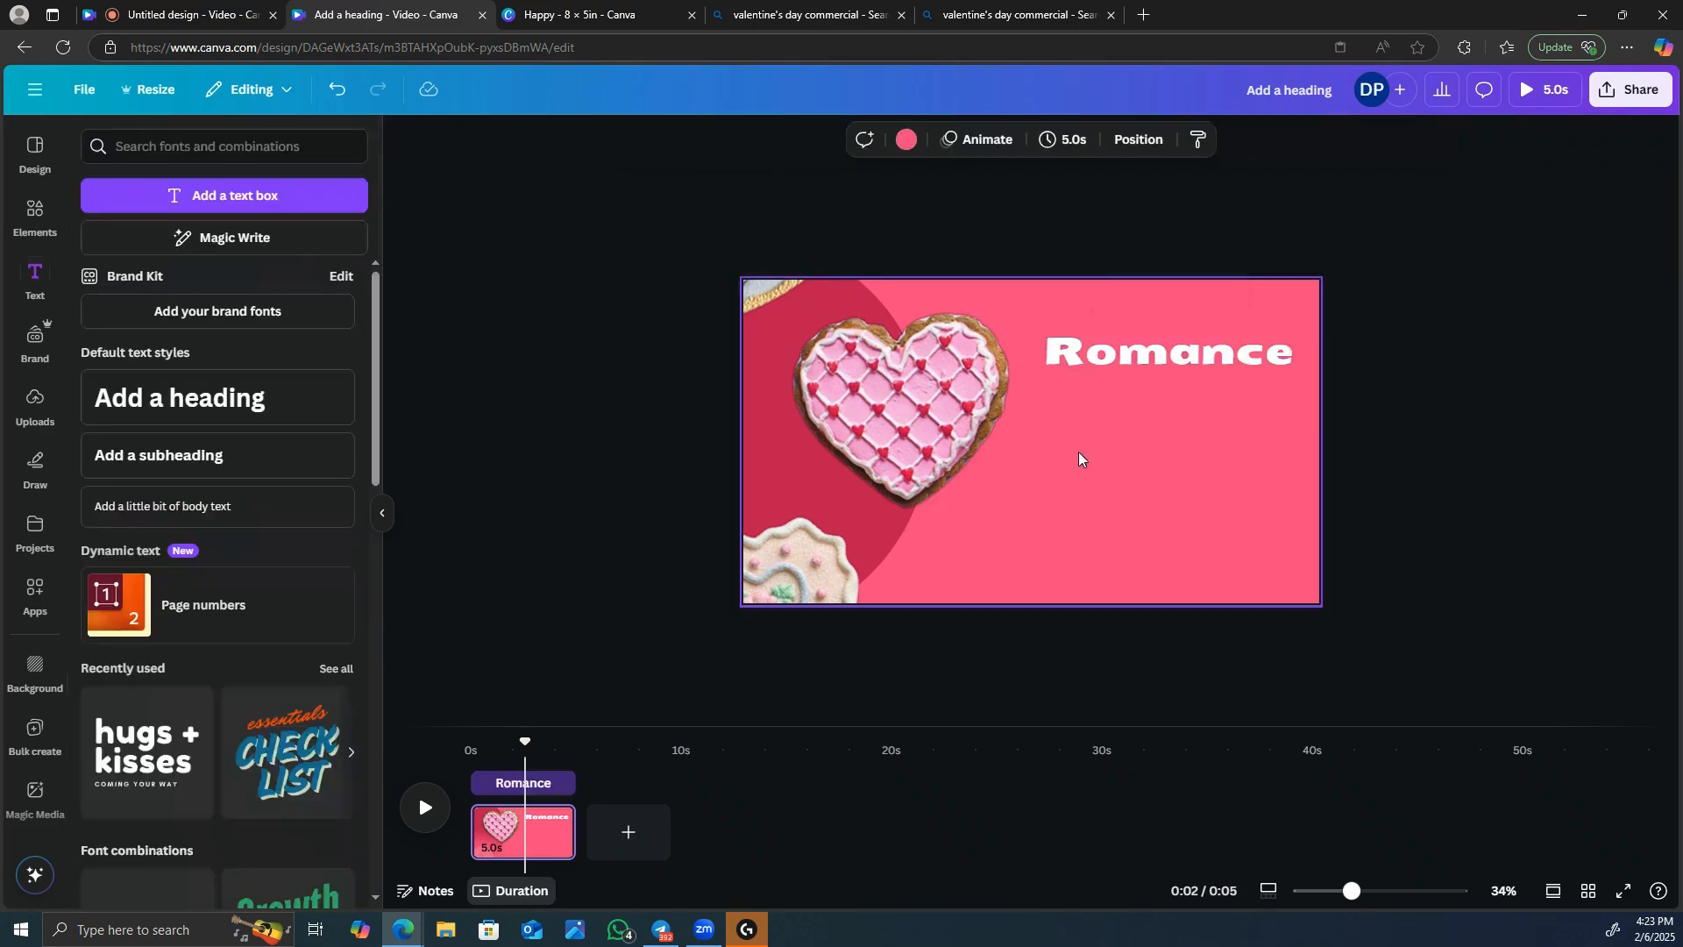
Reduce the font size of the "Romance" heading to 84.
click(1083, 355)
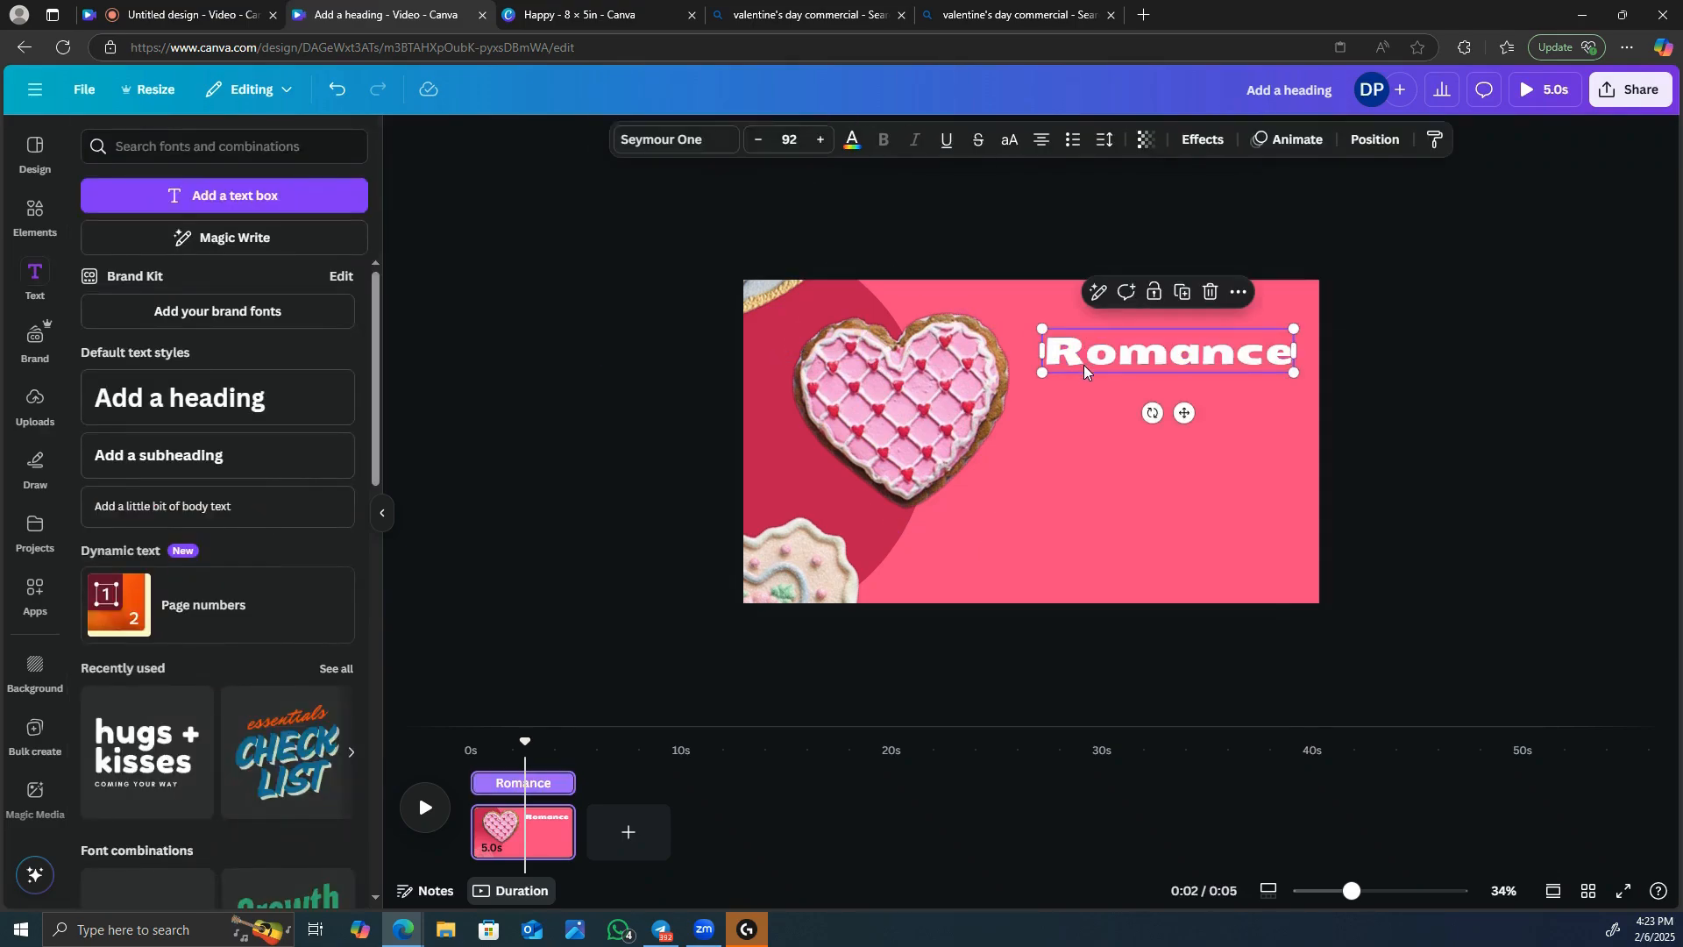
click(759, 141)
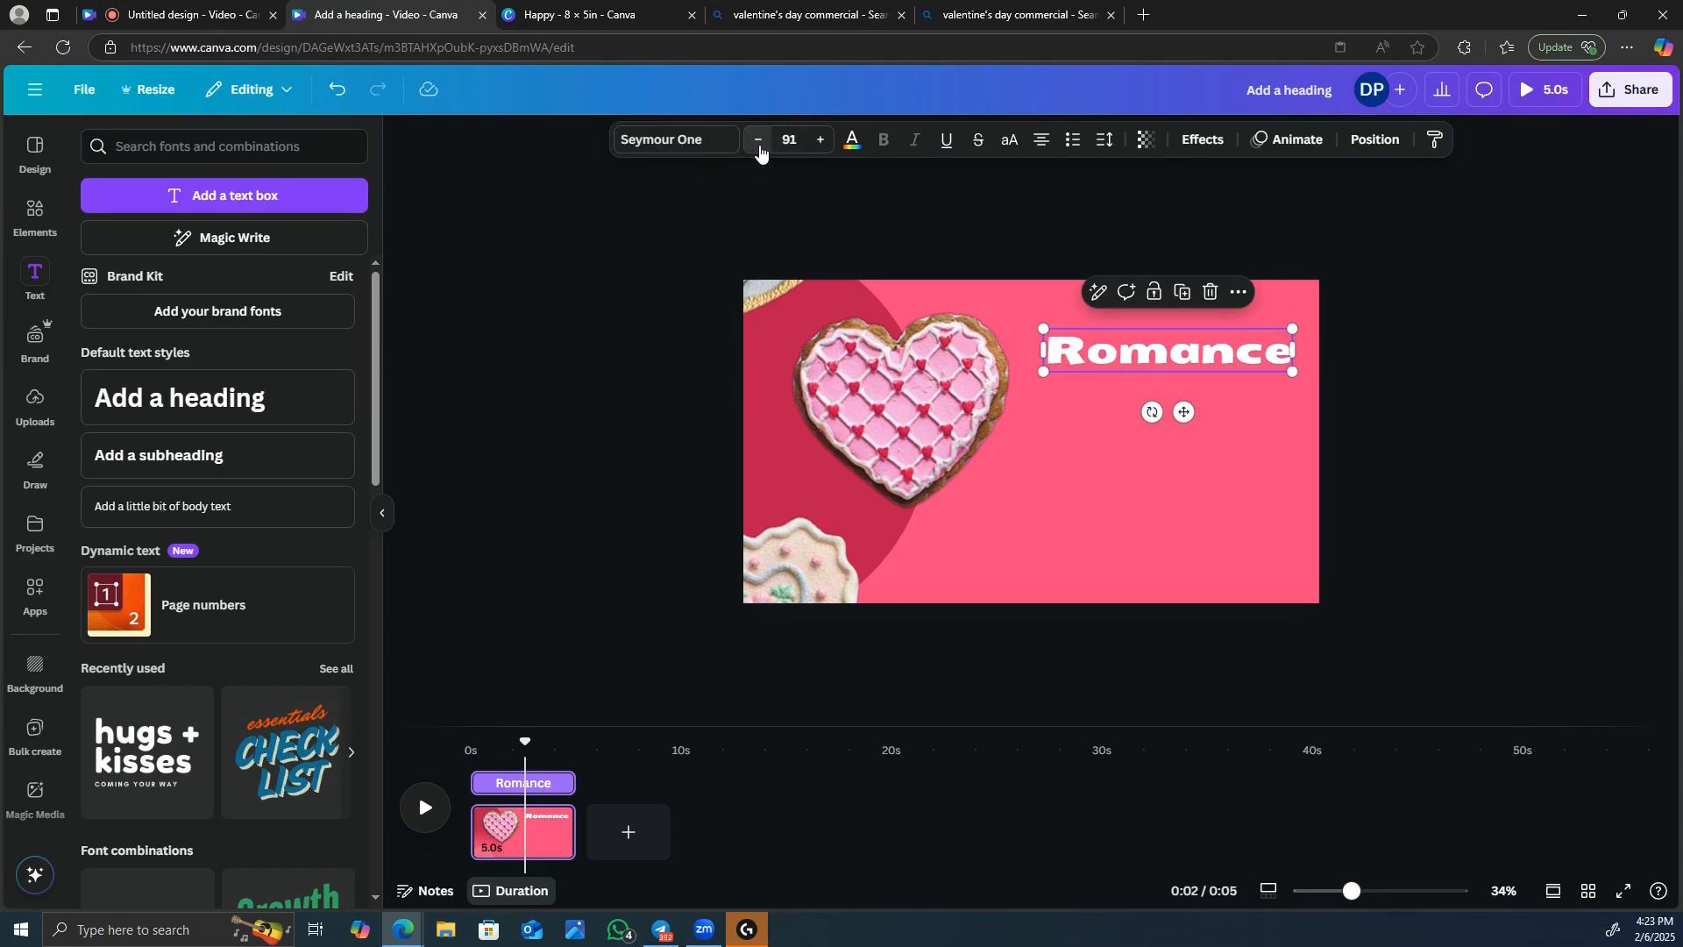
click(759, 140)
click(759, 141)
click(759, 141)
click(759, 141)
click(759, 140)
click(759, 140)
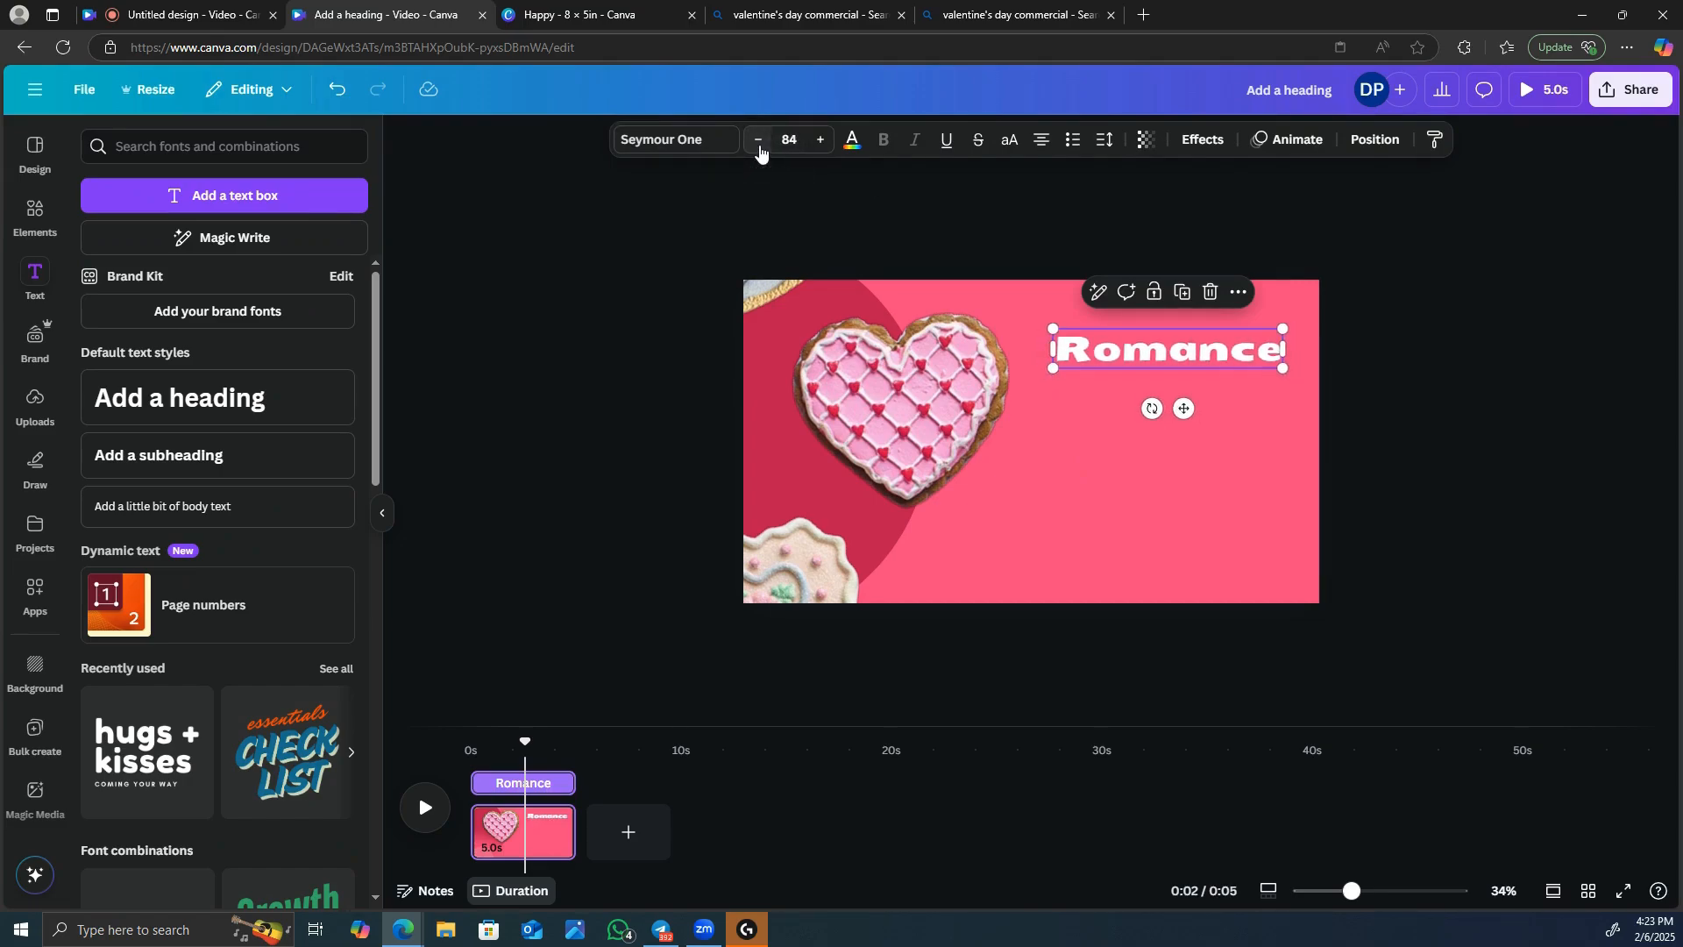
click(759, 140)
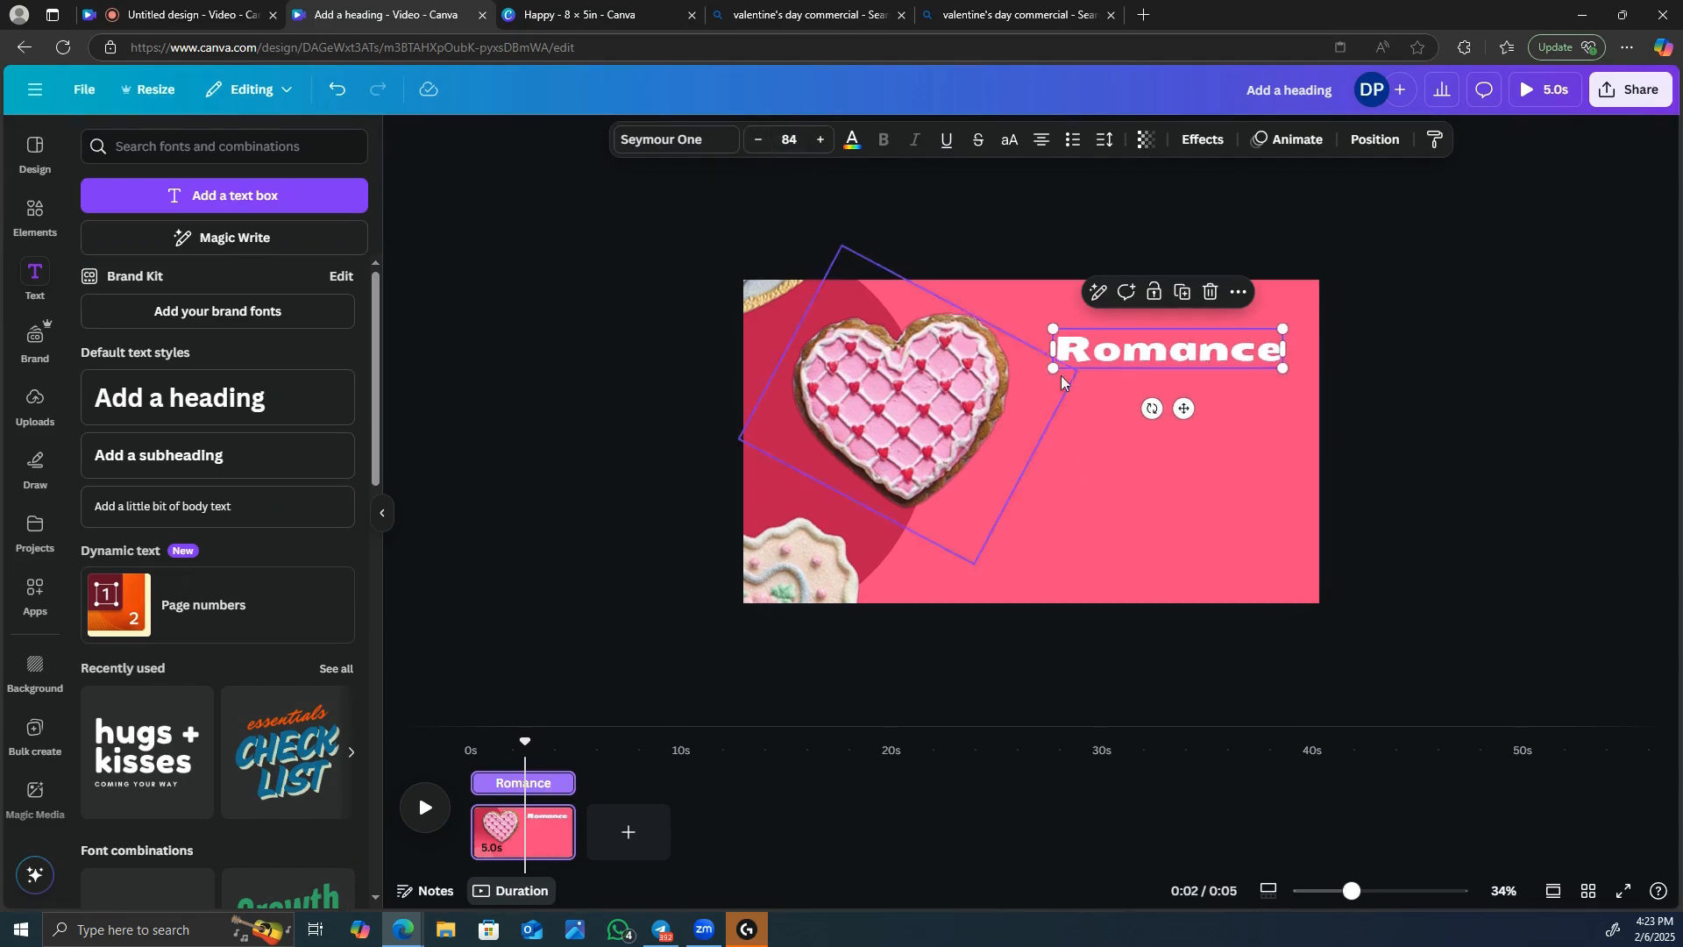
Copy and paste the "Romance" heading, placing the copy directly below the original.
right_click(1174, 330)
click(1281, 353)
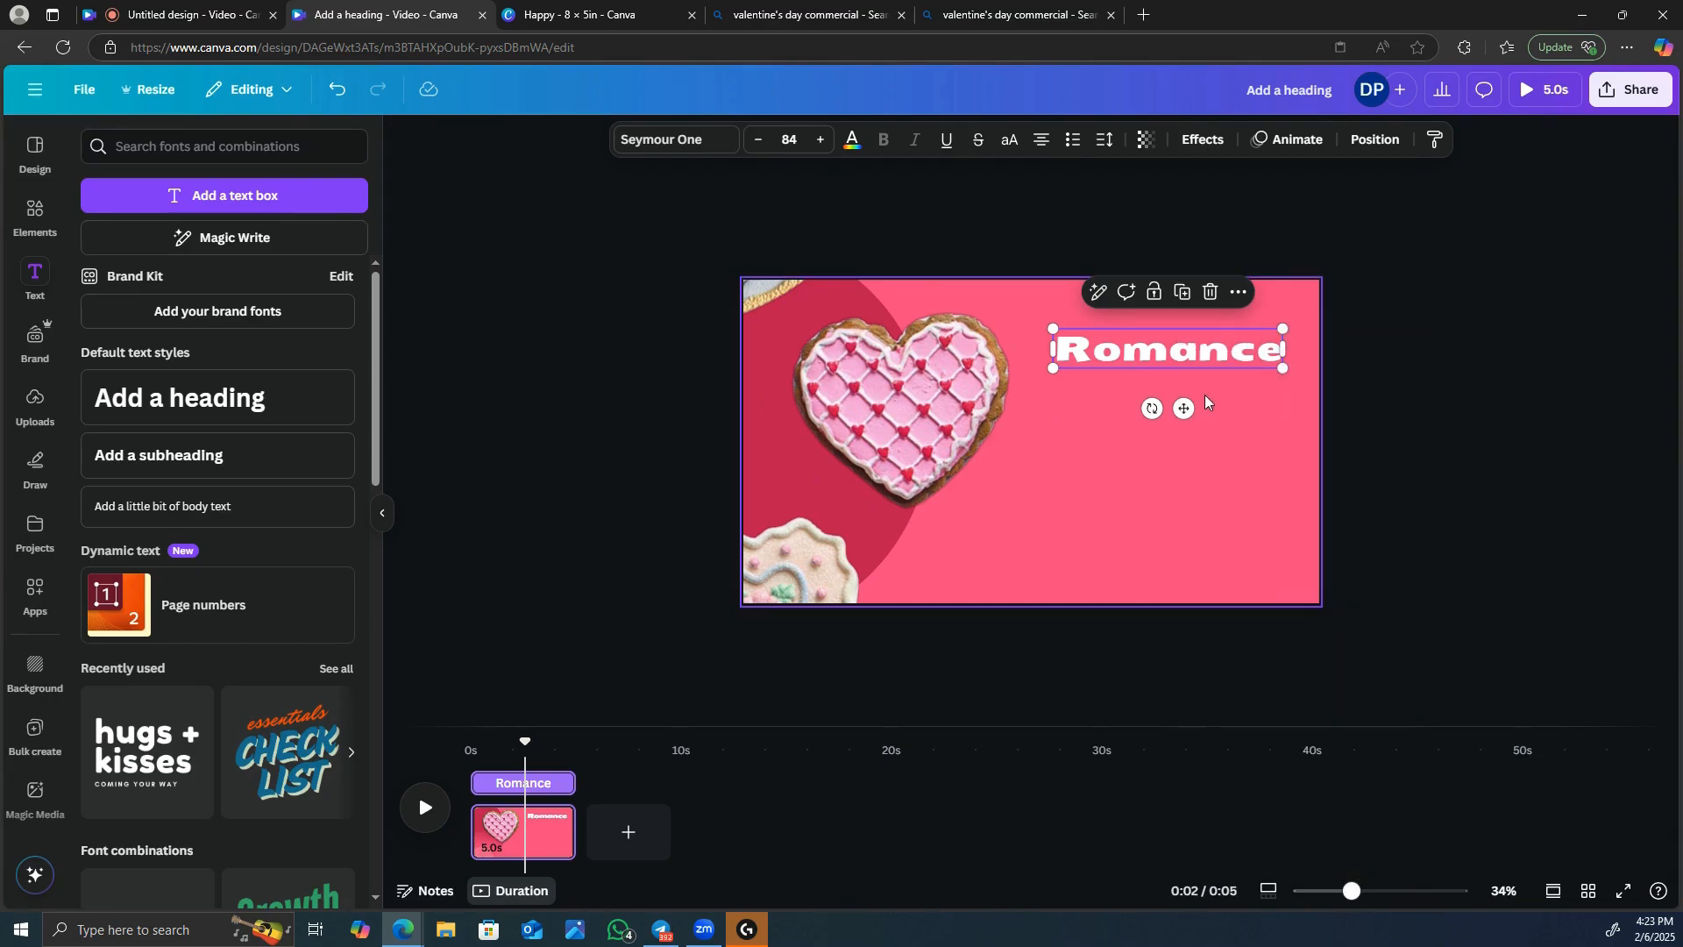
right_click(1122, 412)
click(1173, 511)
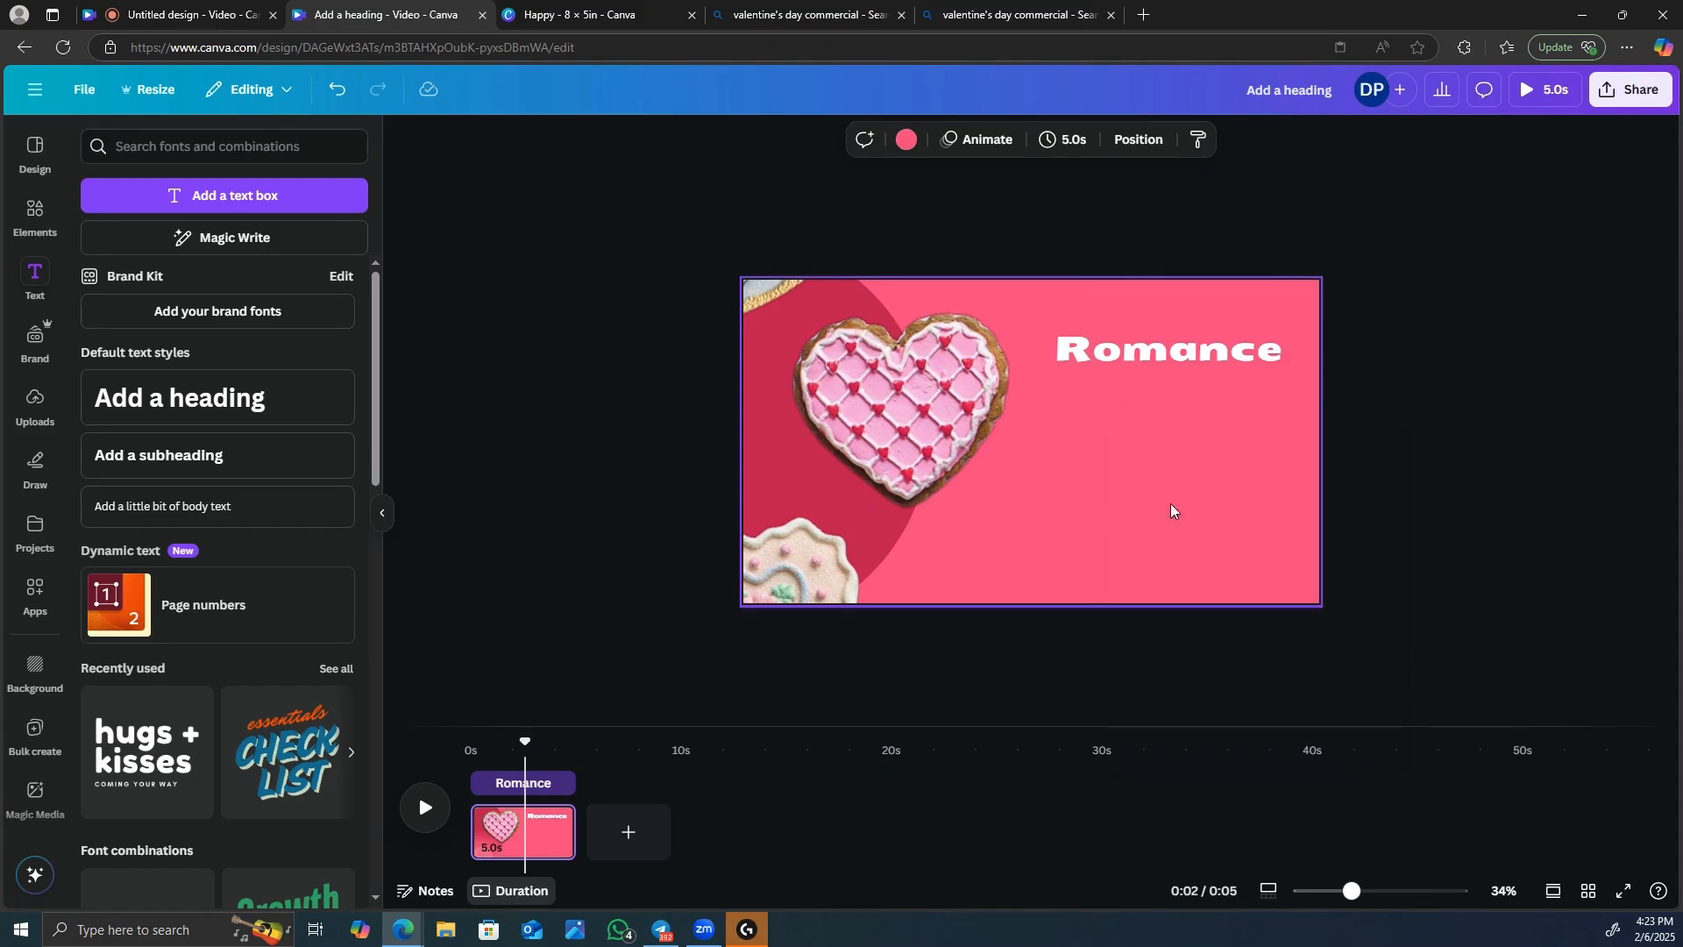
drag(1190, 407, 1190, 465)
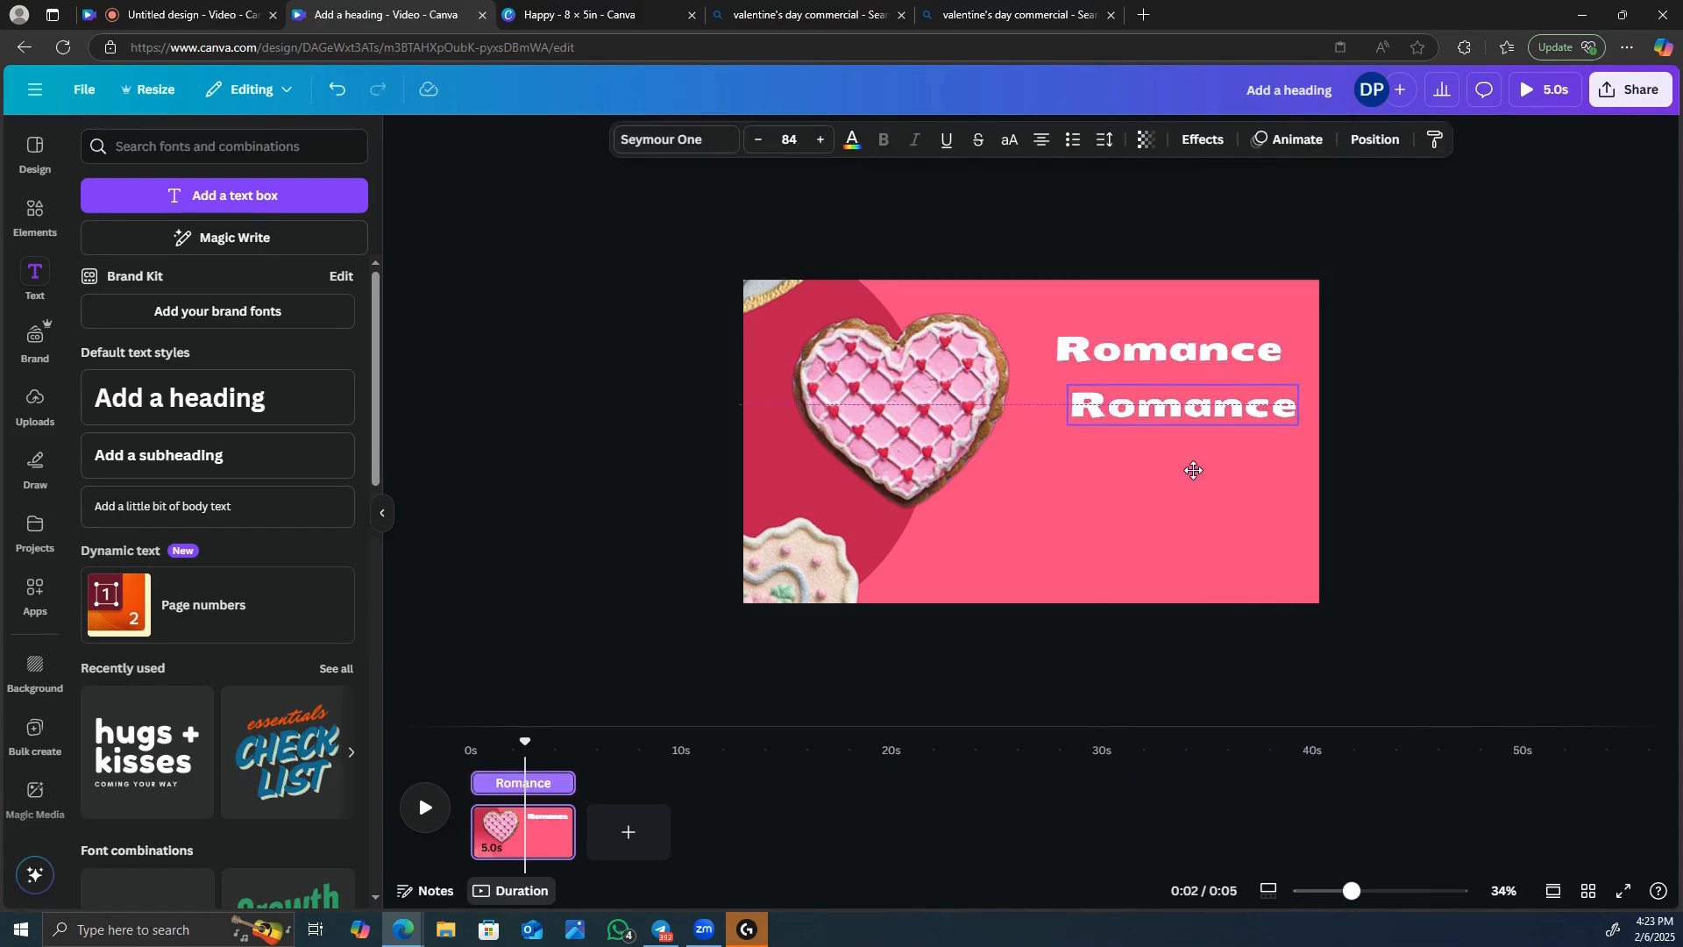
Replace the copied heading's text with "Heart" and shift it slightly right beneath "Romance".
click(1275, 413)
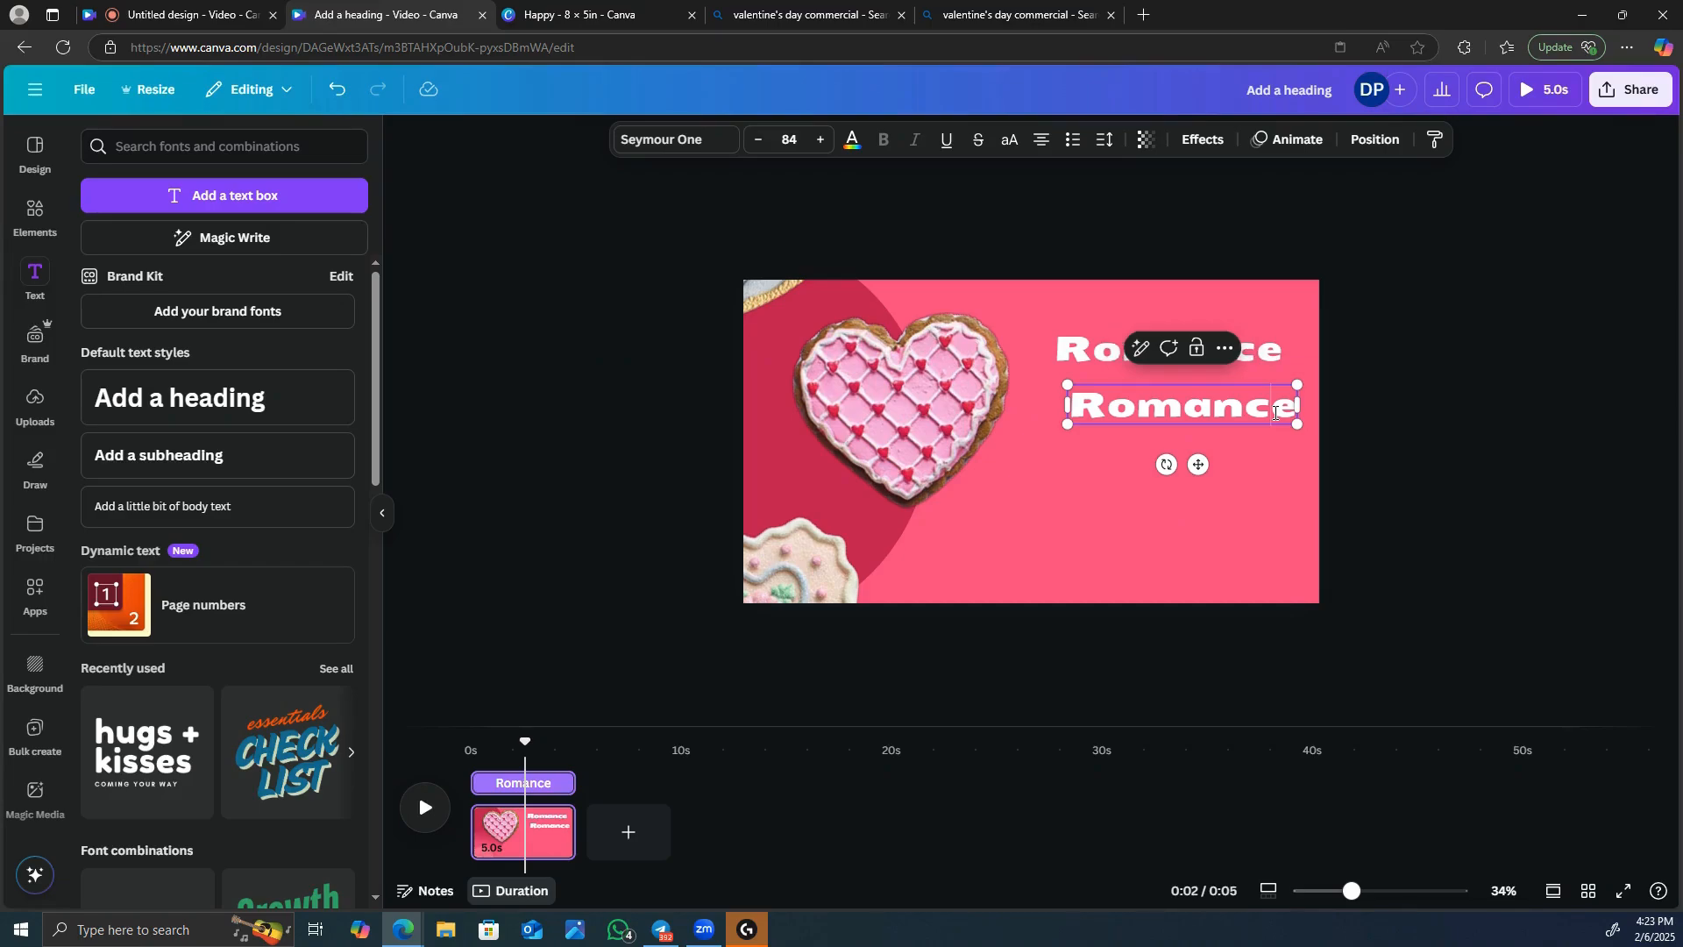
key(BackSpace)
key(BackSpace)
key(BackSpace)
key(BackSpace)
key(BackSpace)
key(BackSpace)
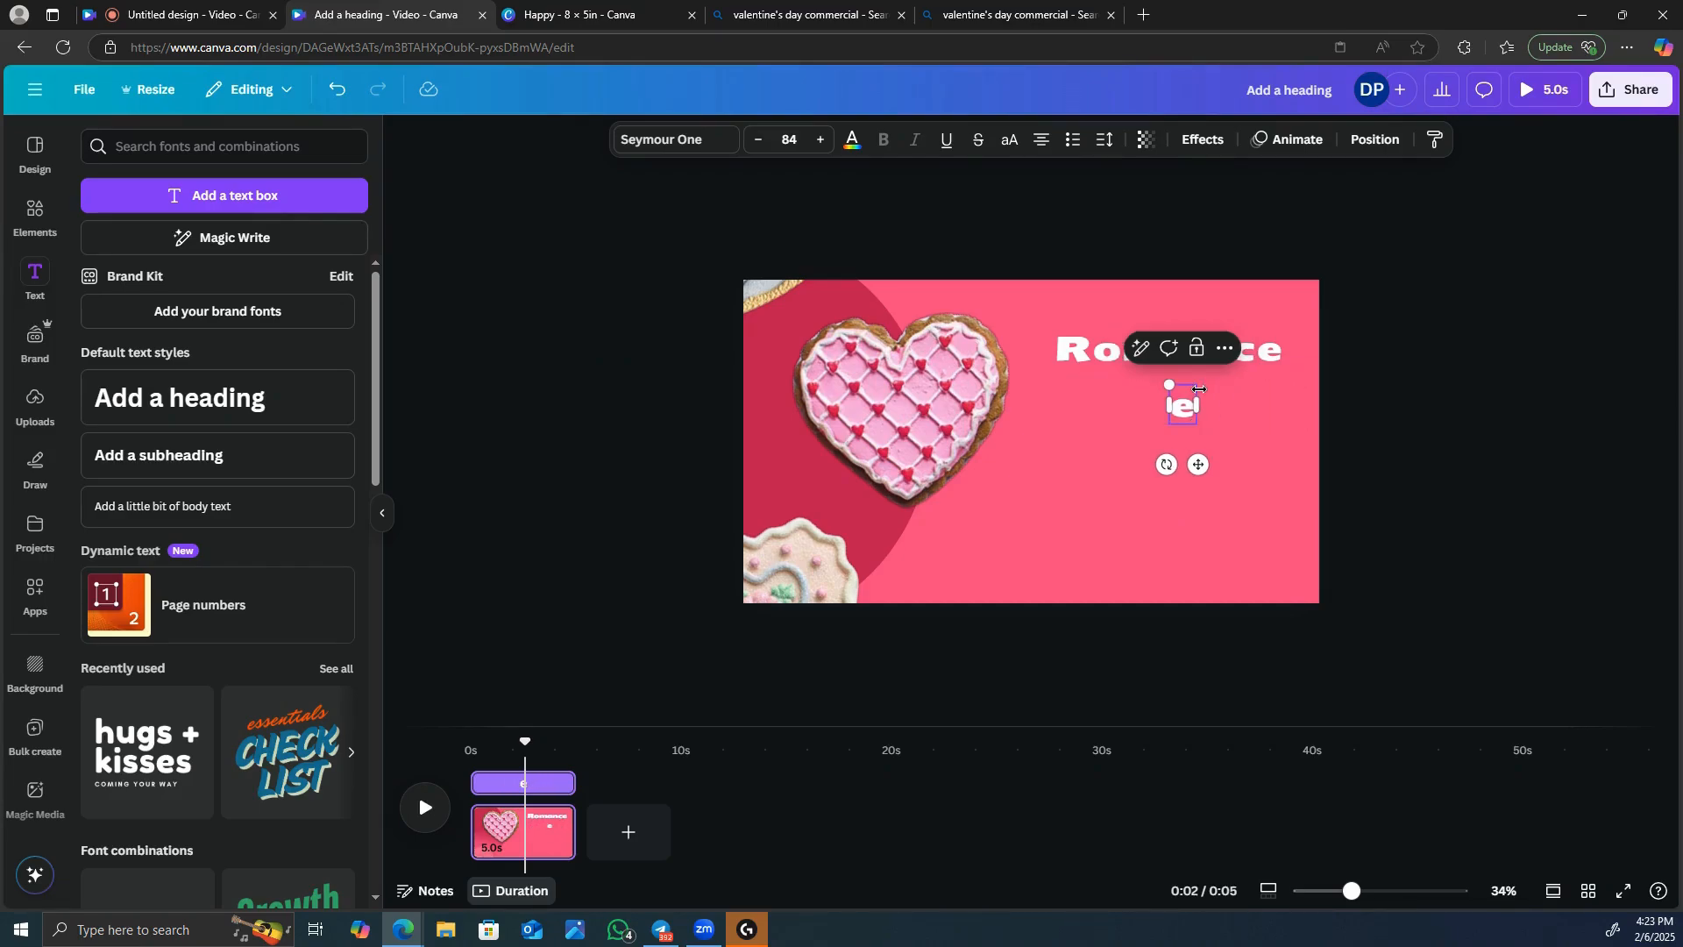
text(he)
key(BackSpace)
key(BackSpace)
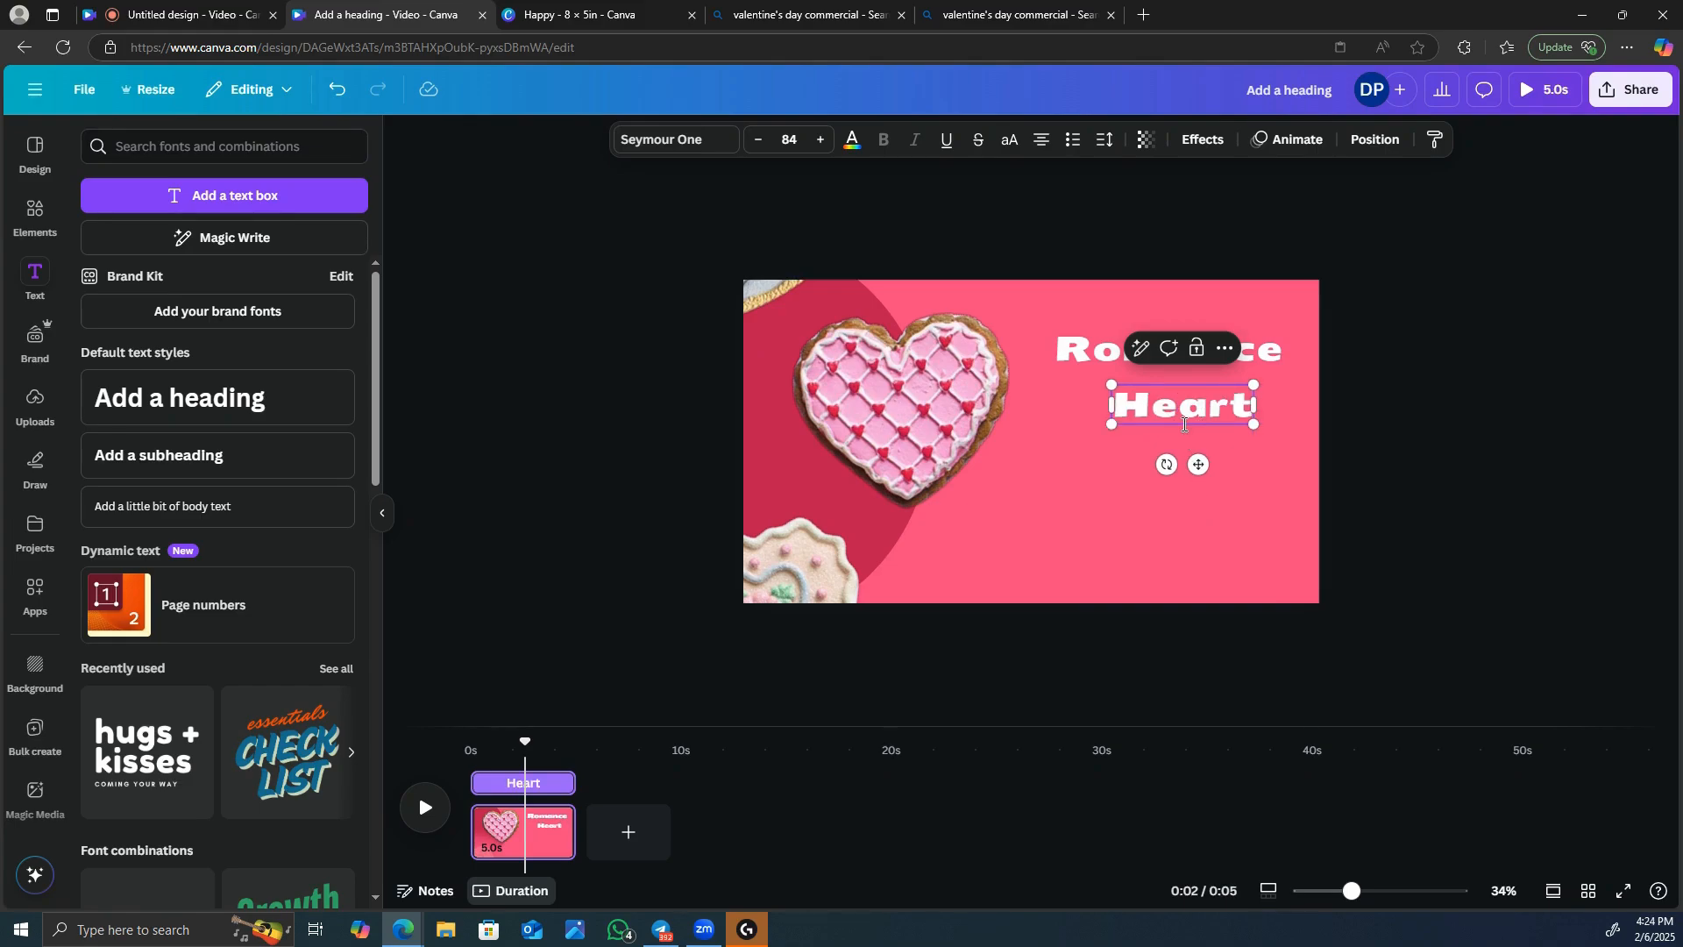
drag(1197, 464, 1218, 464)
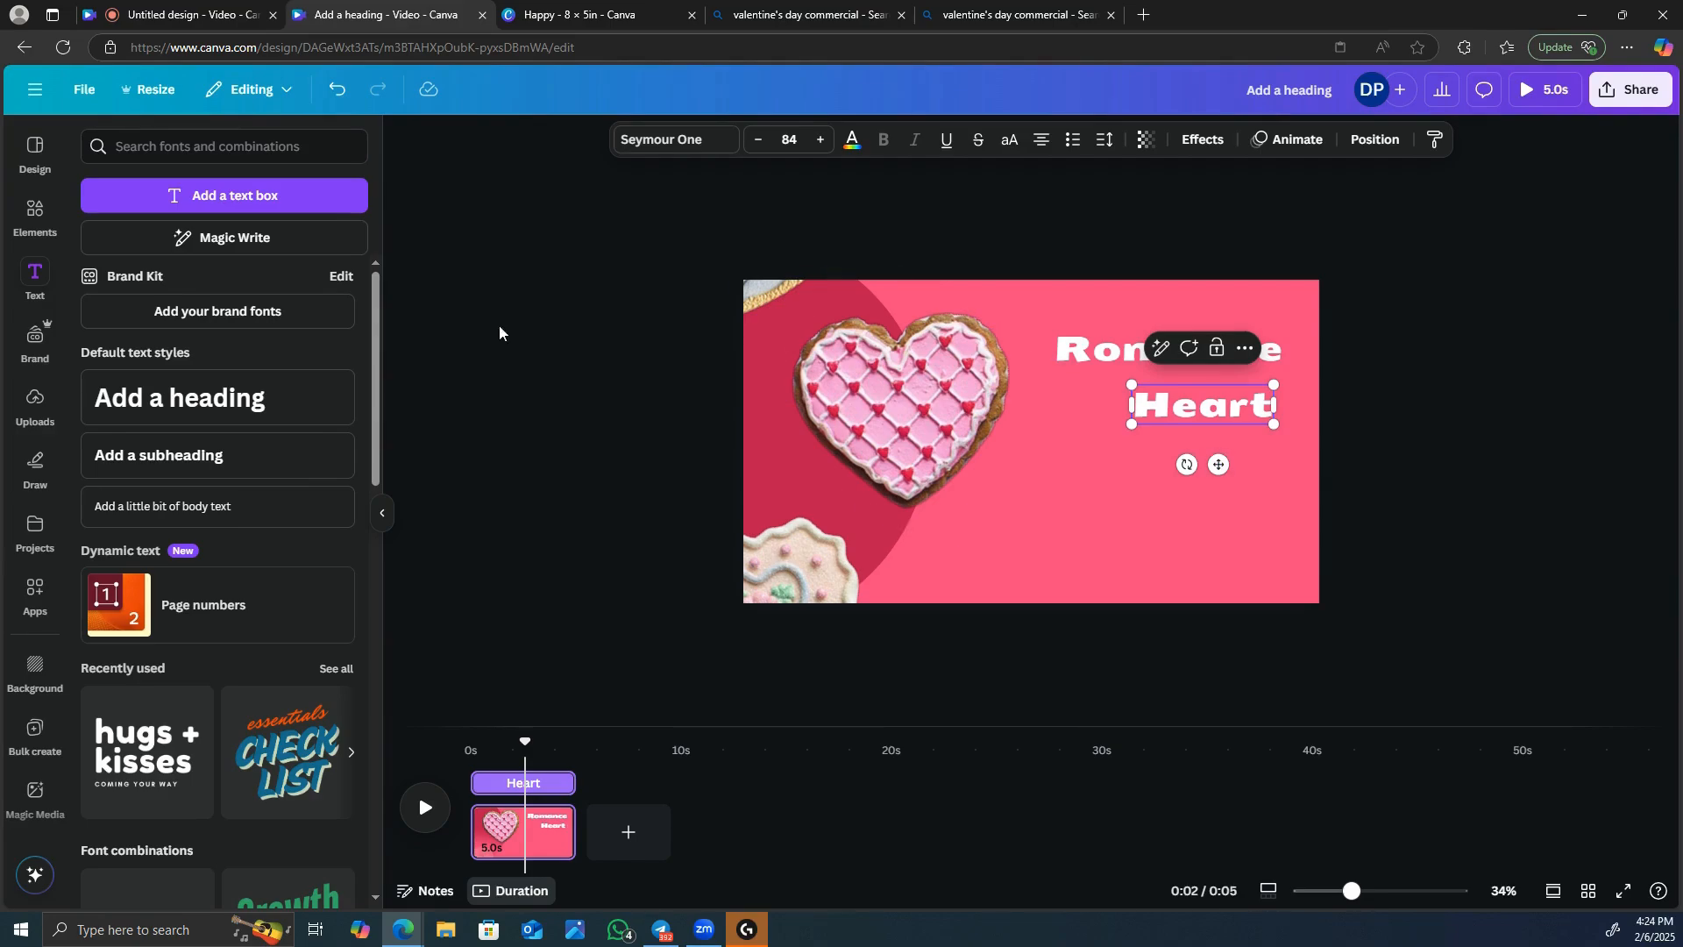
Add a subheading below the headings reading "A soft buttery cookie topped with vibrant red hearts.".
click(219, 460)
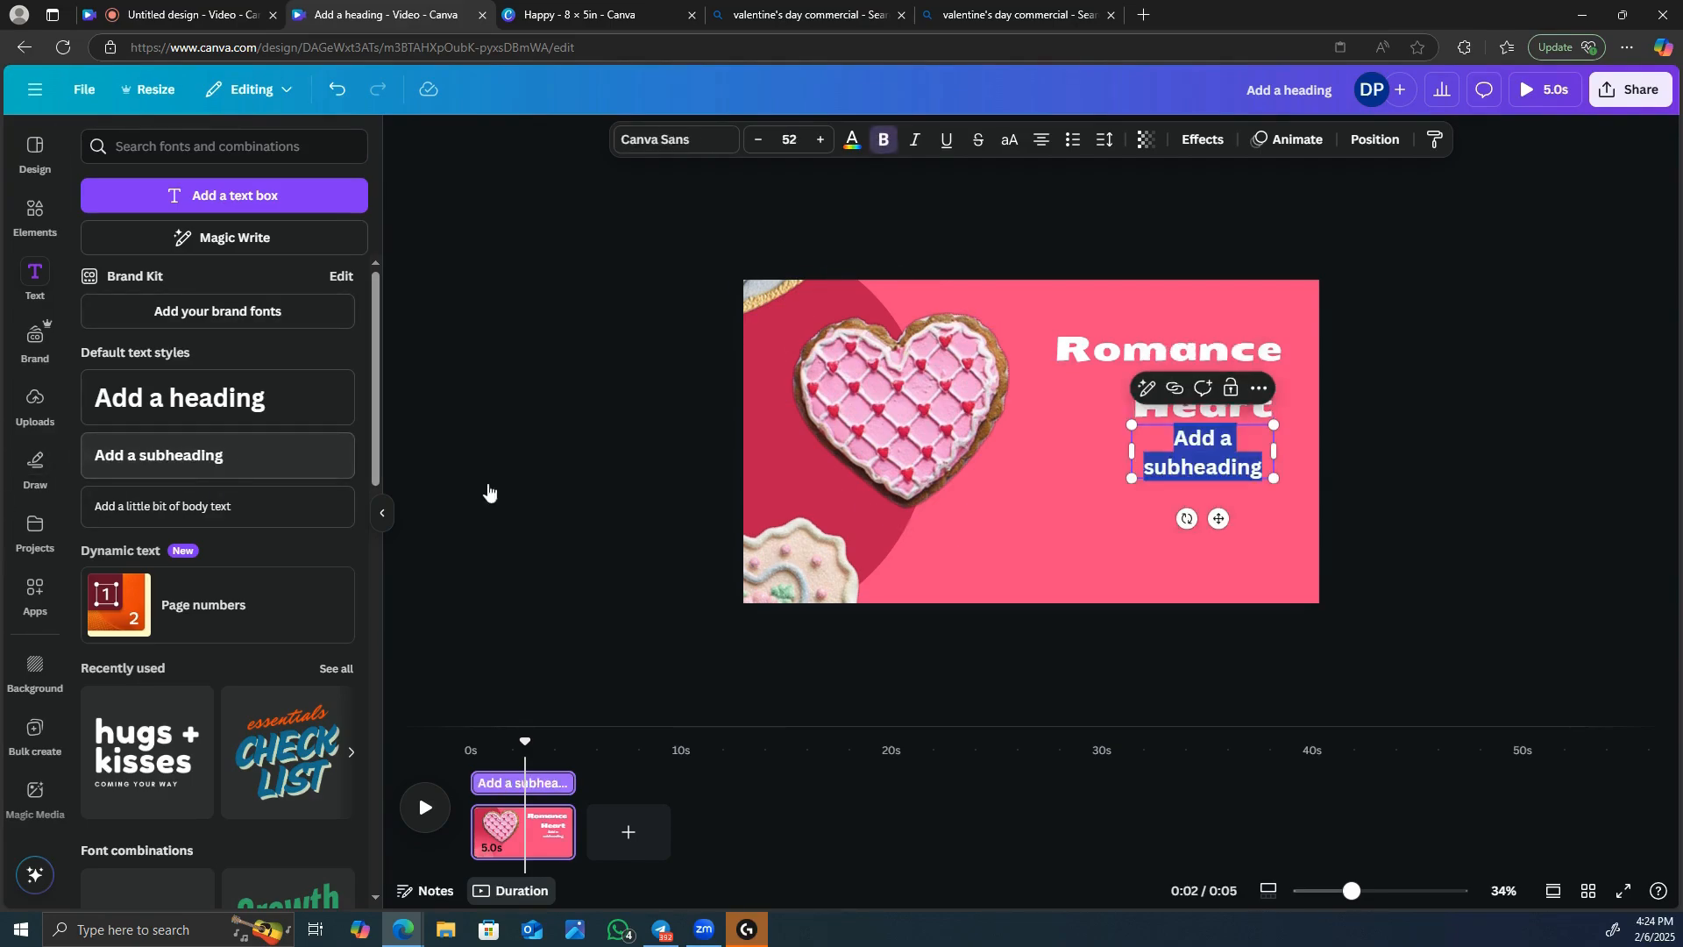
click(1246, 448)
key(BackSpace)
key(BackSpace)
key(BackSpace)
key(BackSpace)
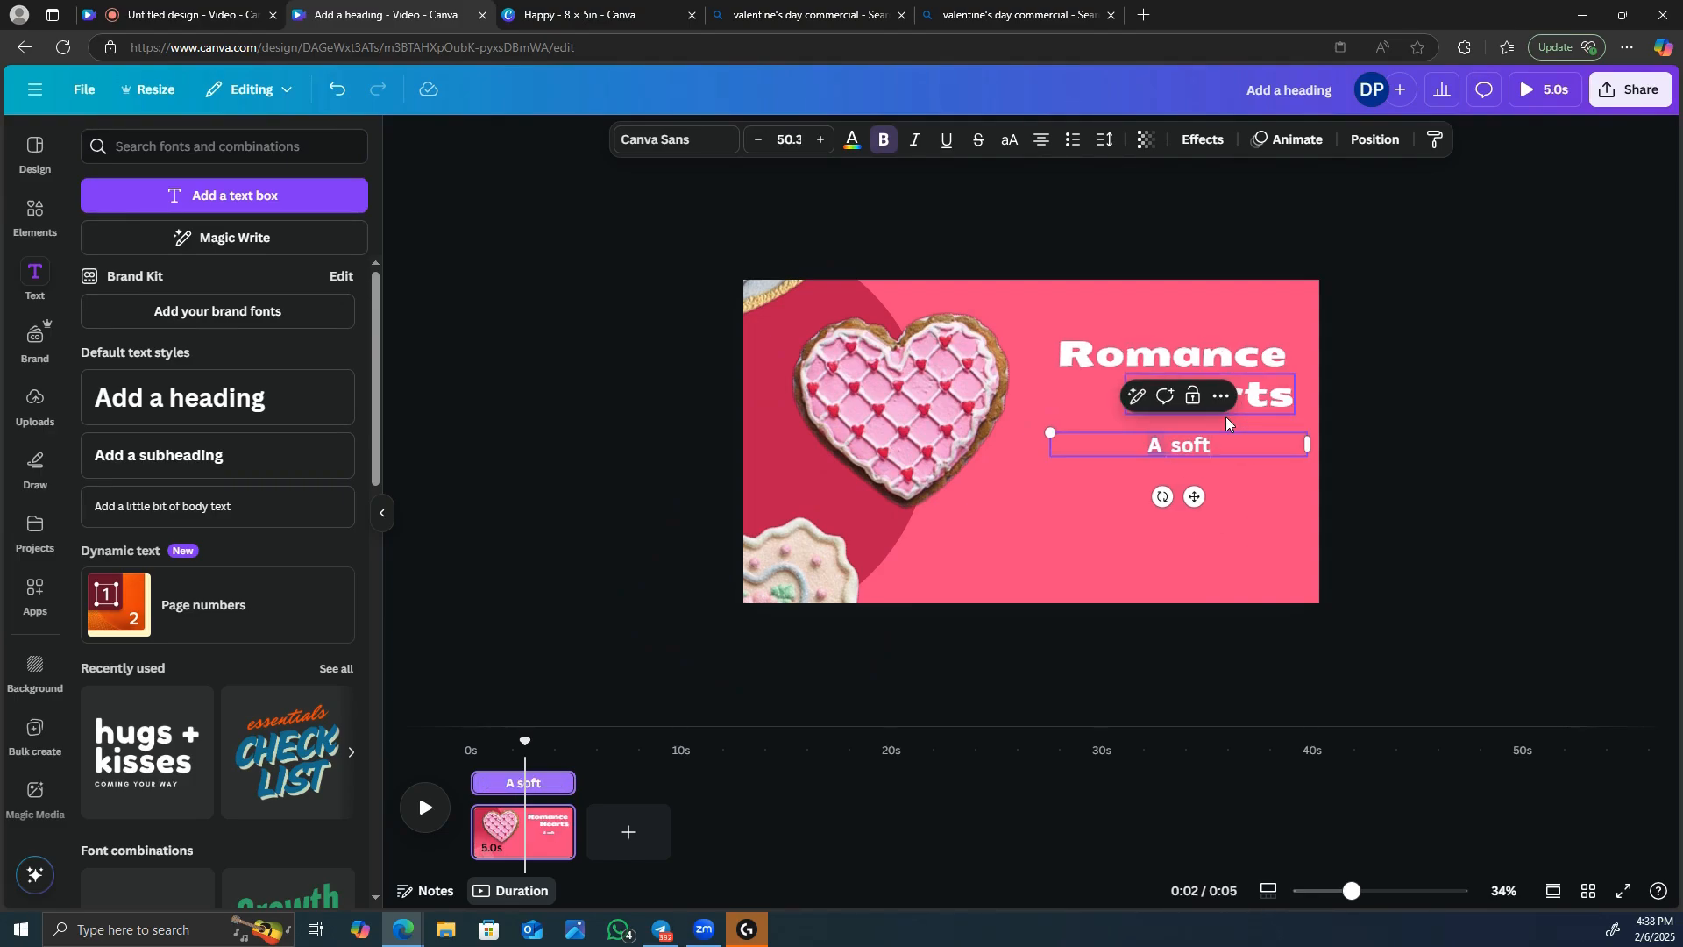
text(buttery)
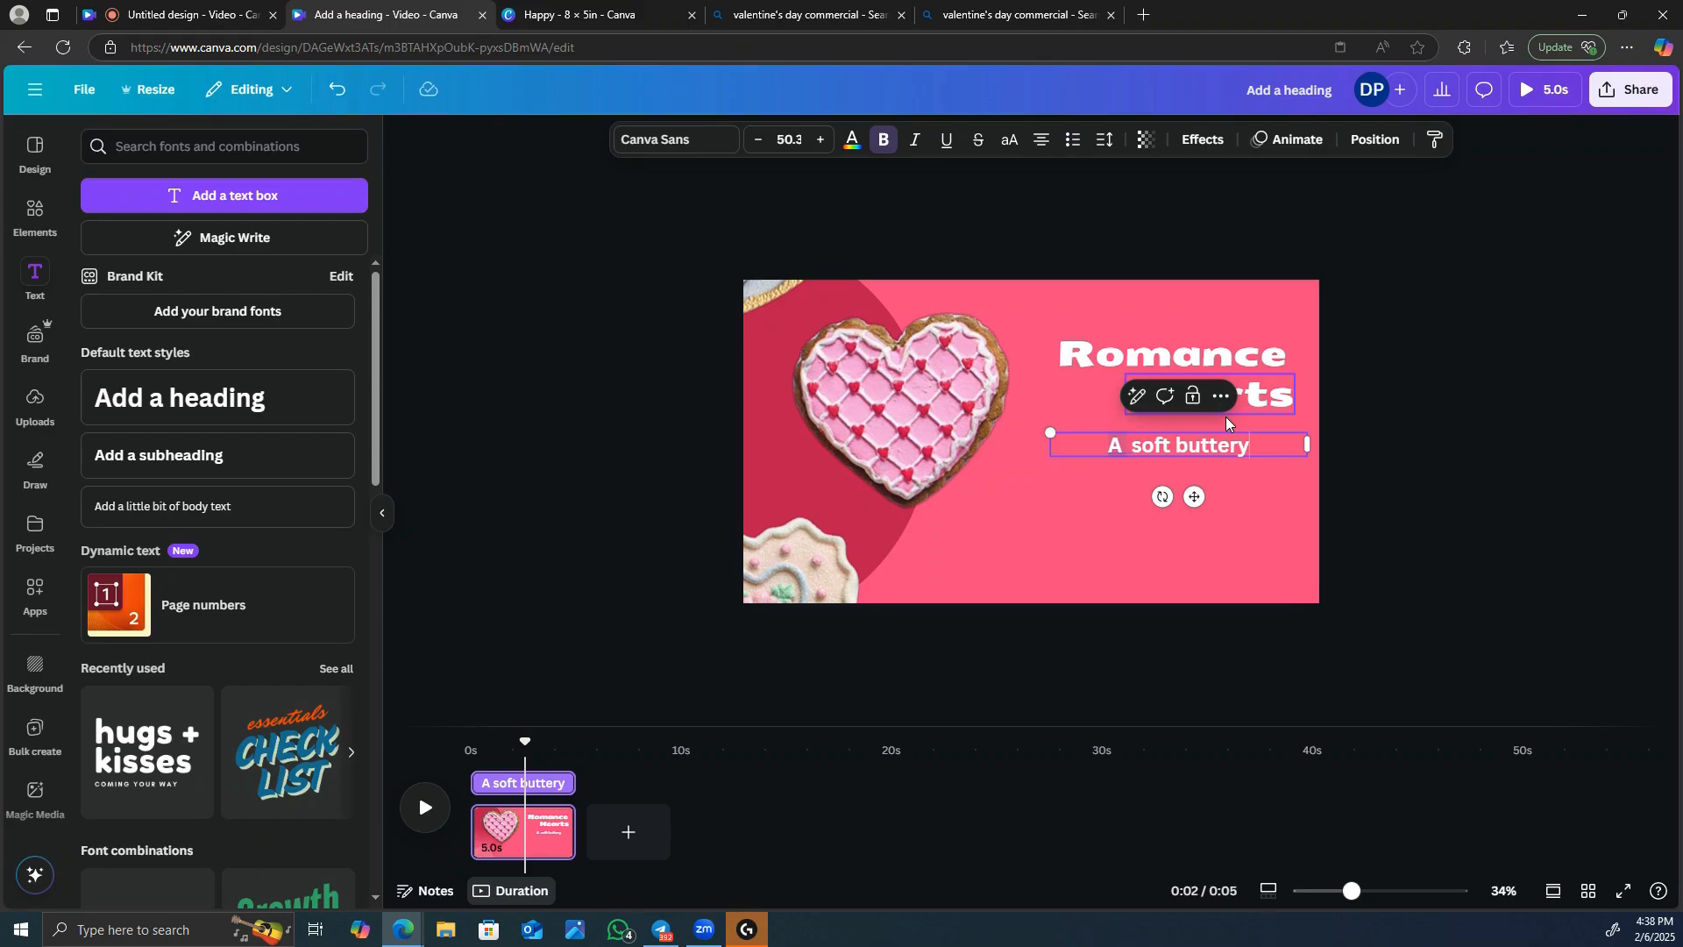
text( coo)
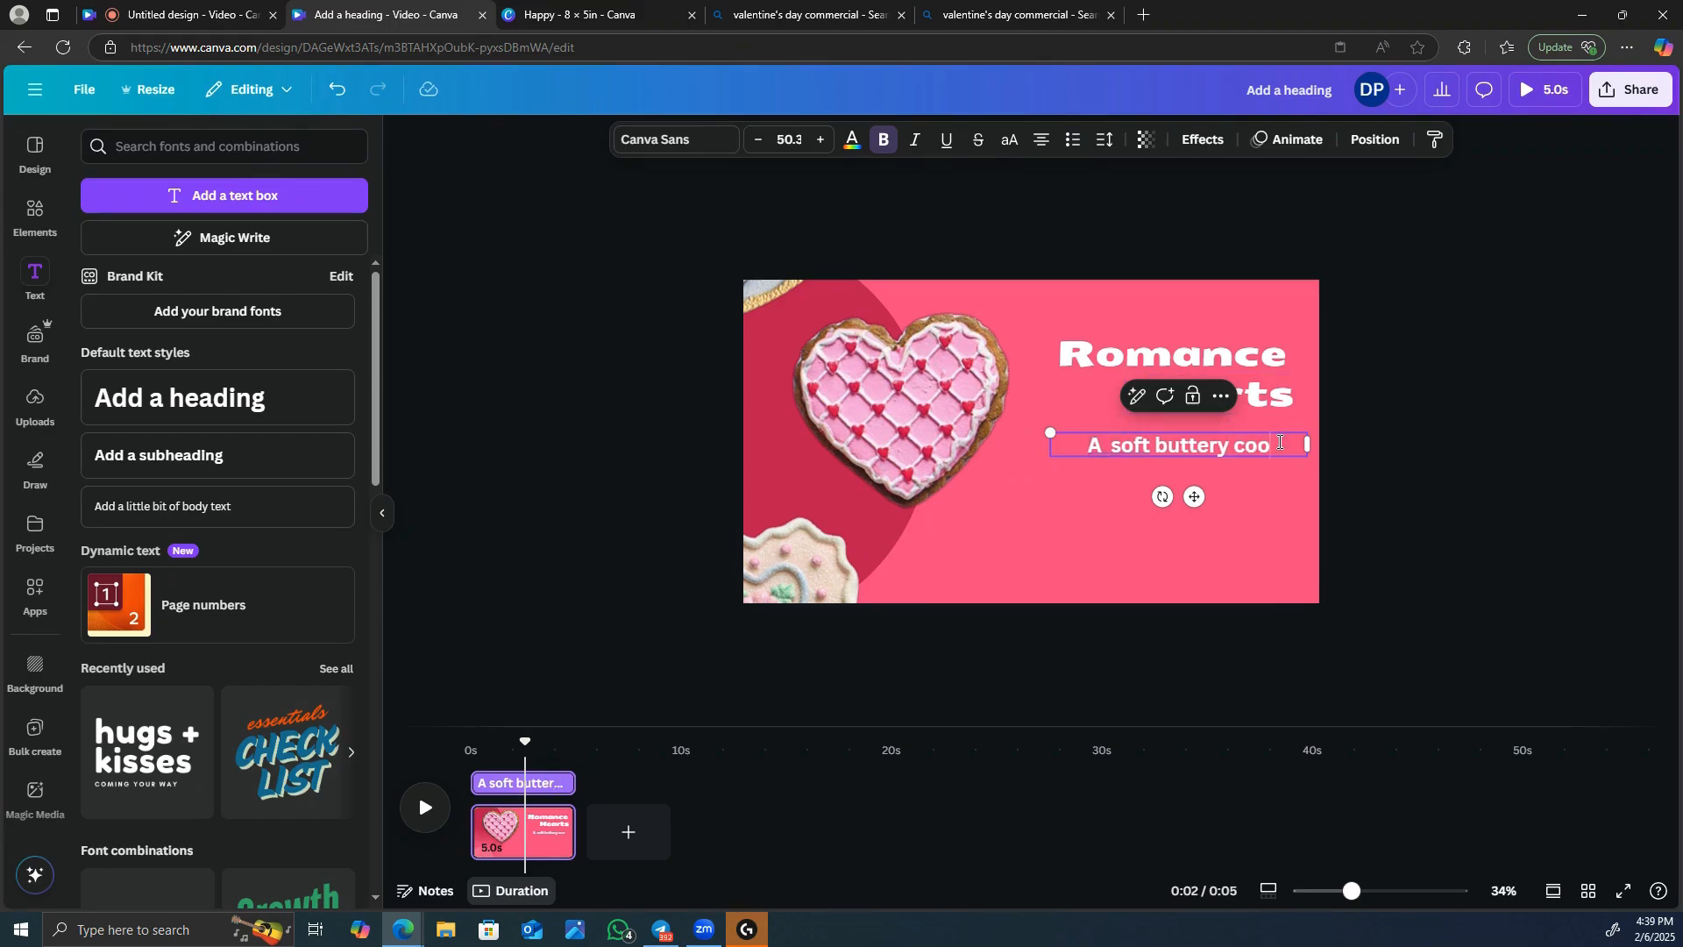
text(kie topped)
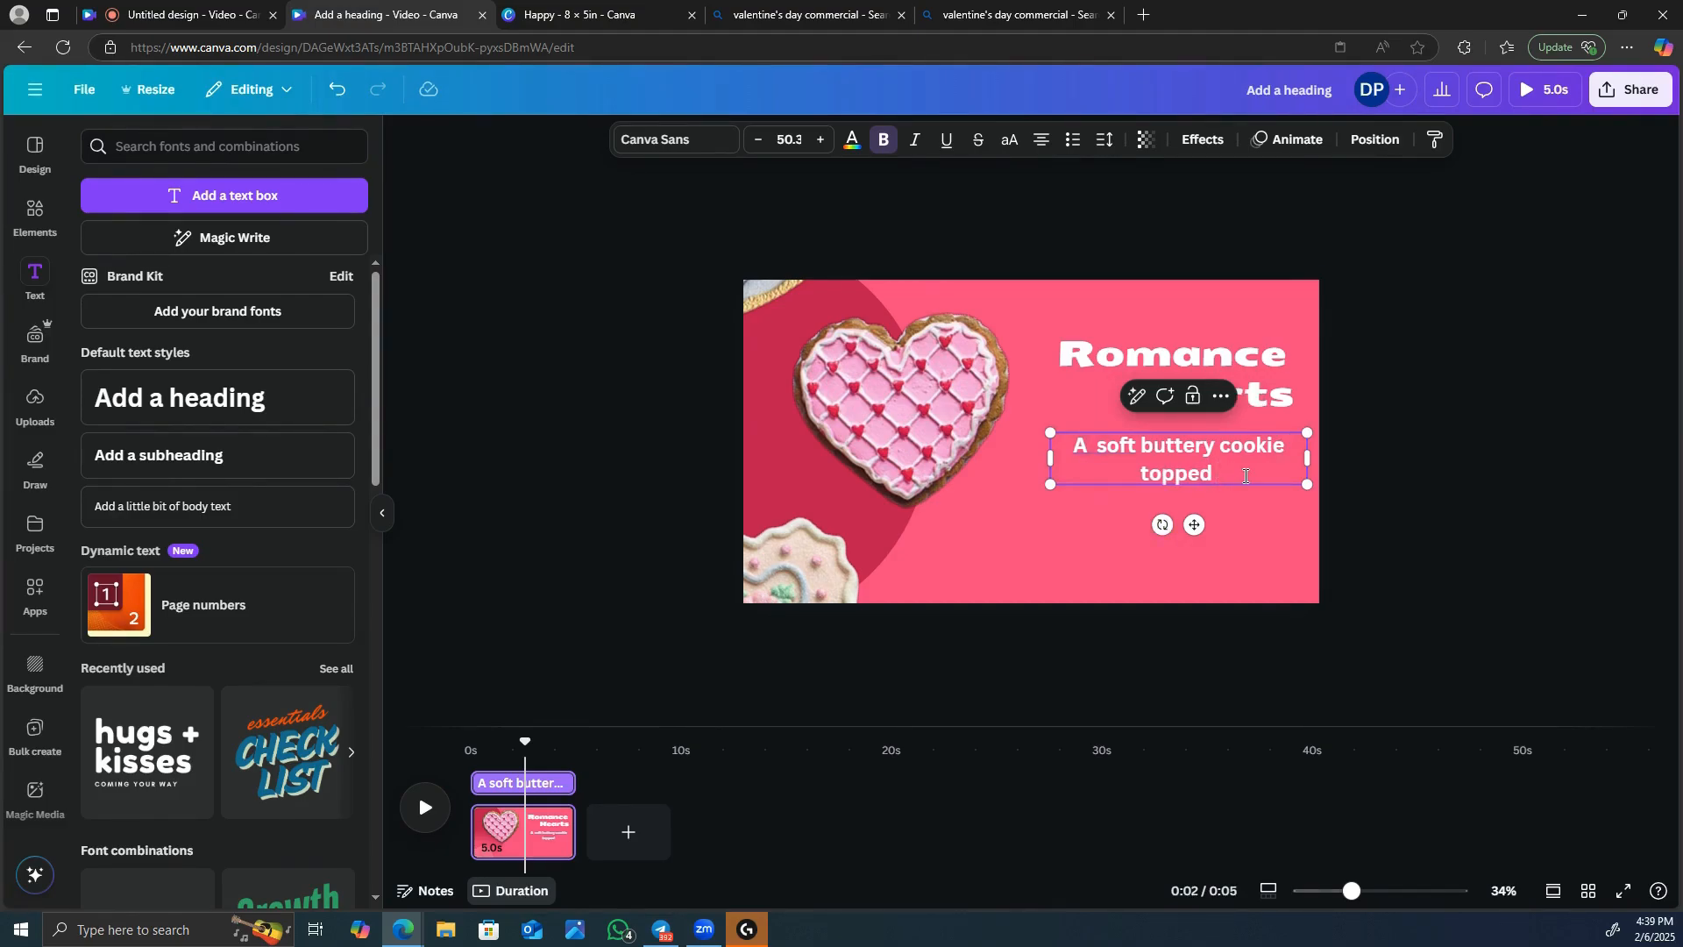
text( with bib)
key(BackSpace)
key(BackSpace)
key(BackSpace)
key(BackSpace)
text(vibrant )
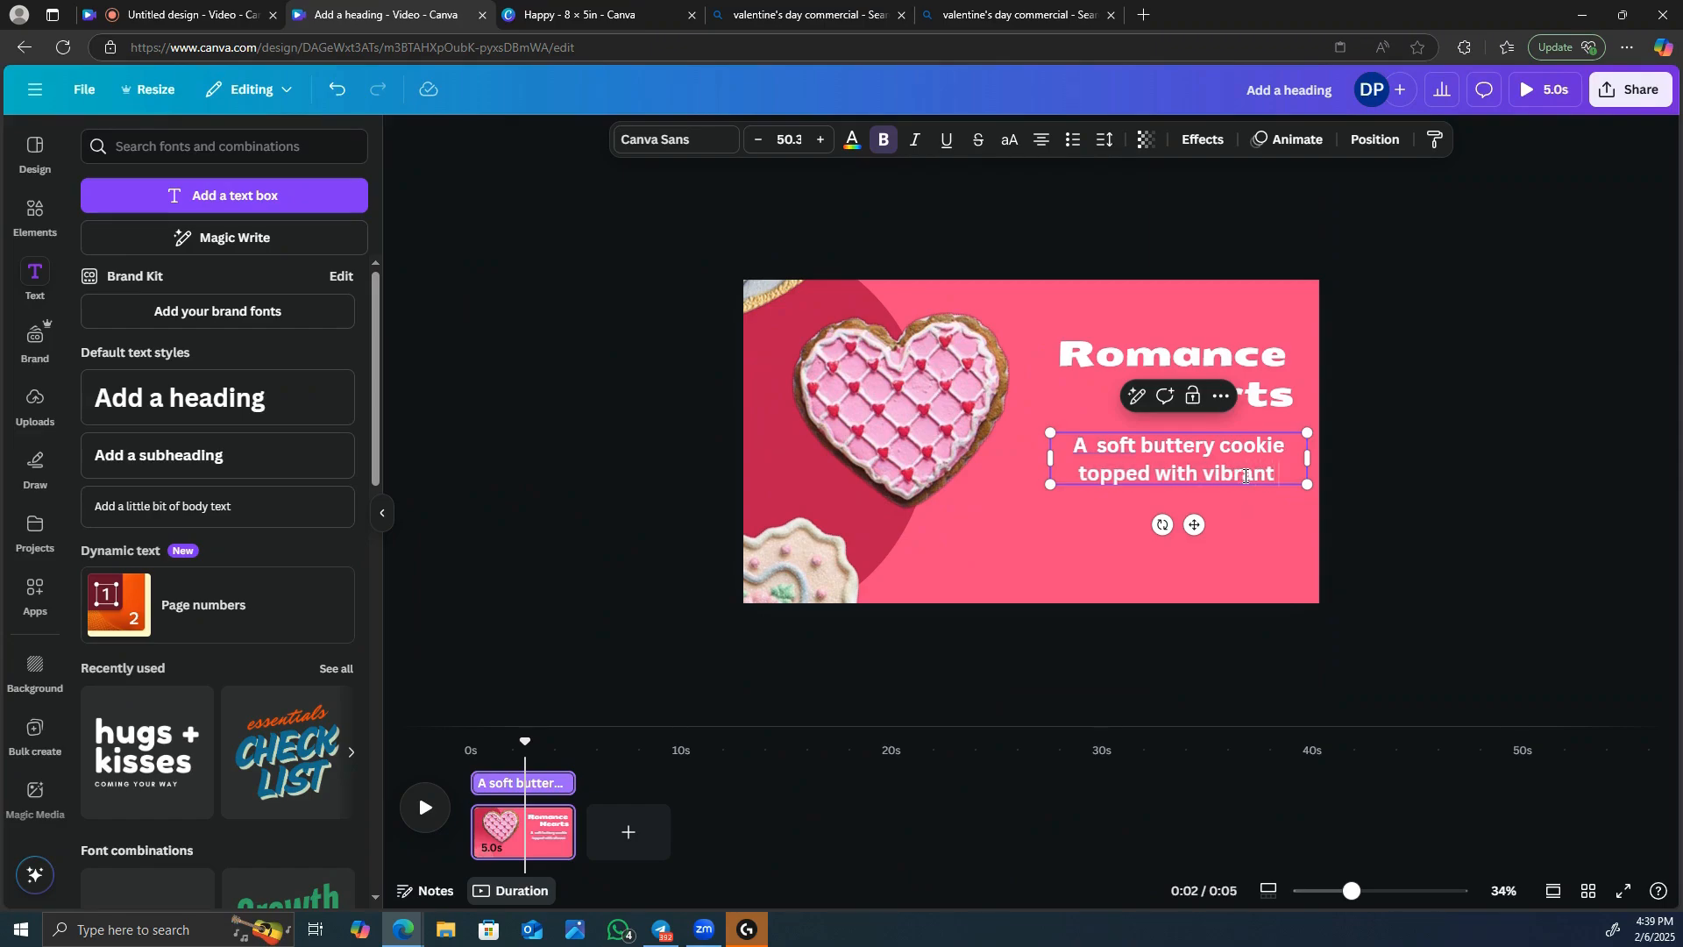
text(red hearts.)
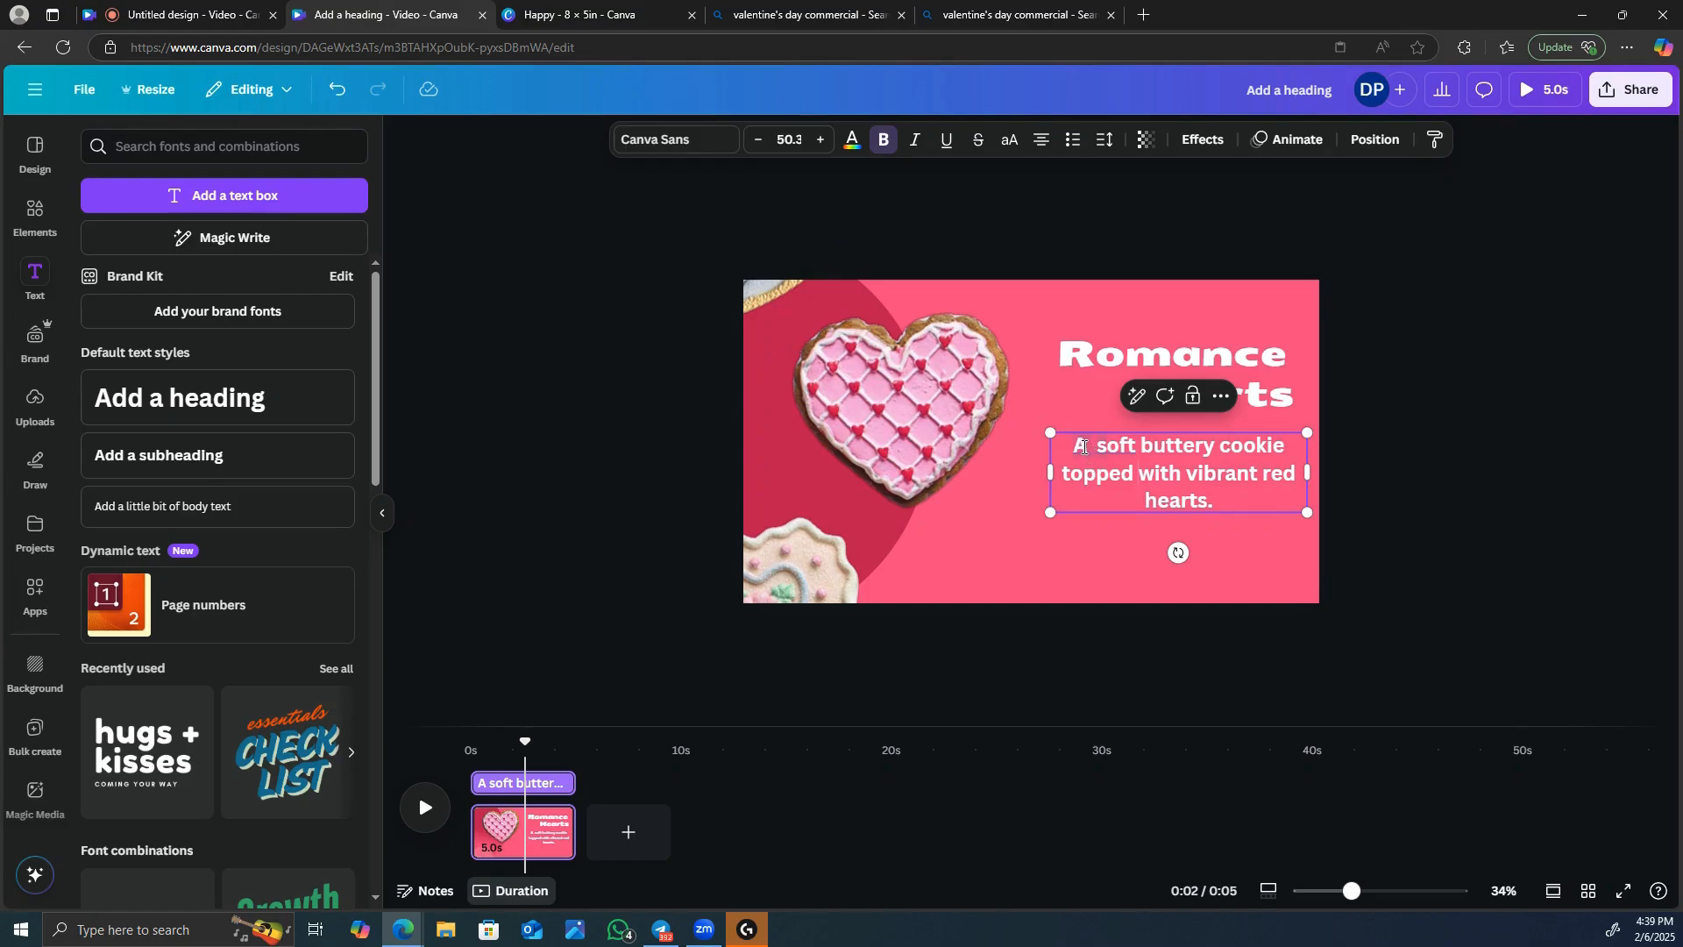
Color the whole cookie description text dark brown, using the darkest photo color from the pink heart cookie.
drag(1084, 447, 1218, 501)
click(1376, 385)
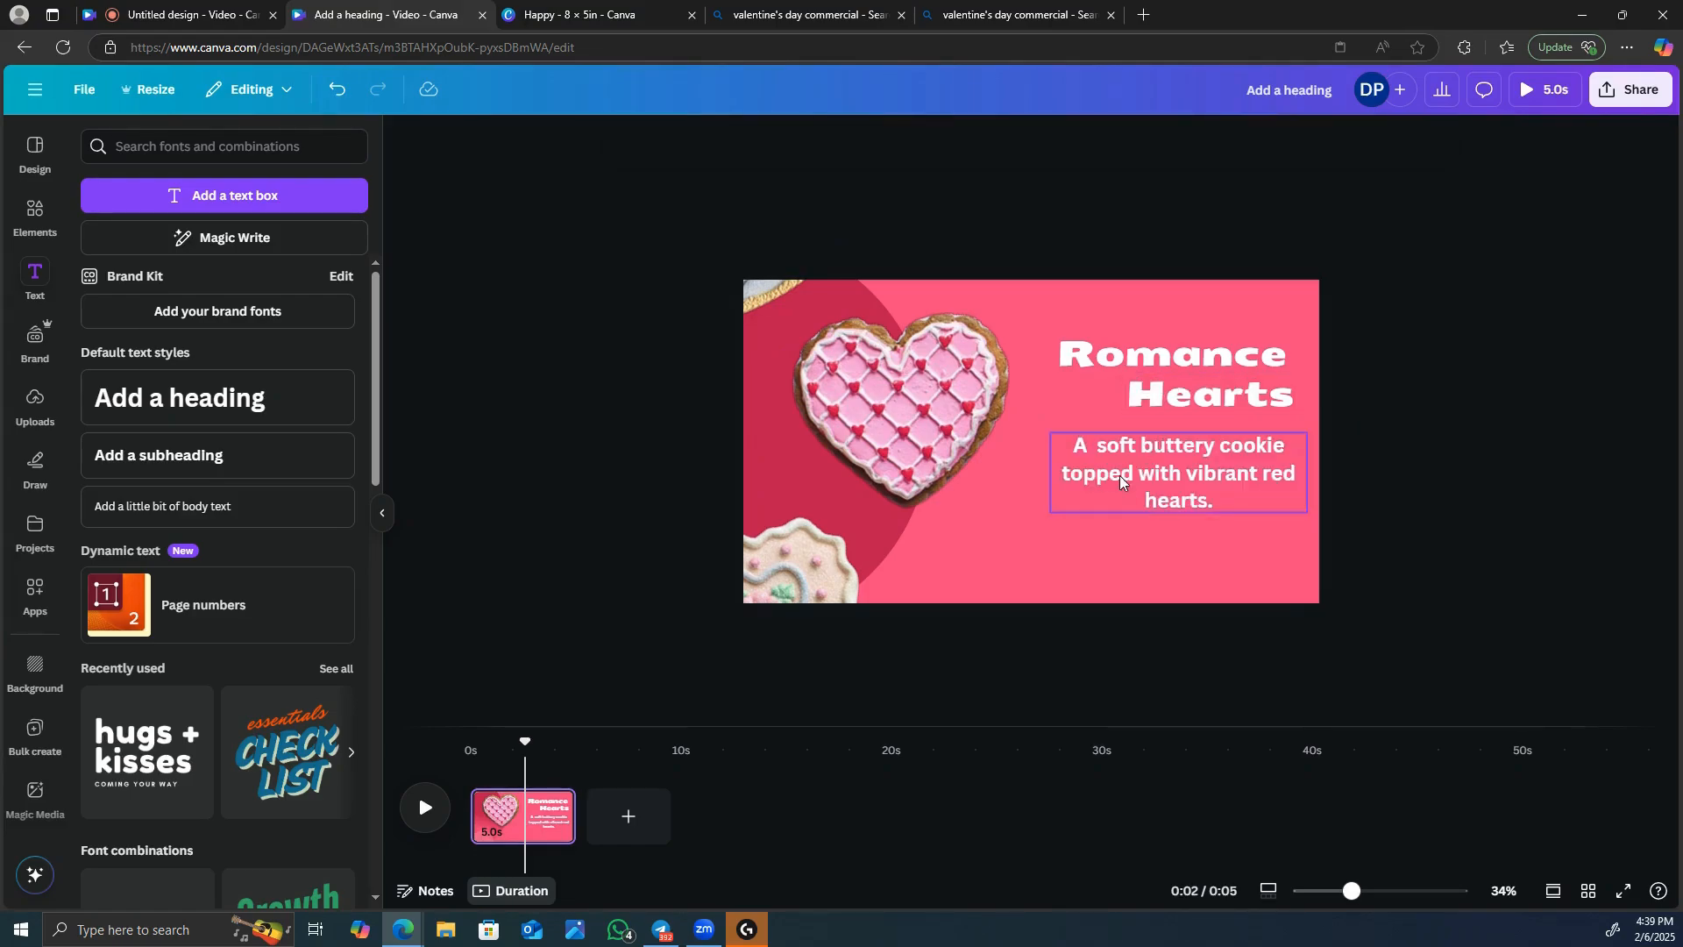
click(1069, 445)
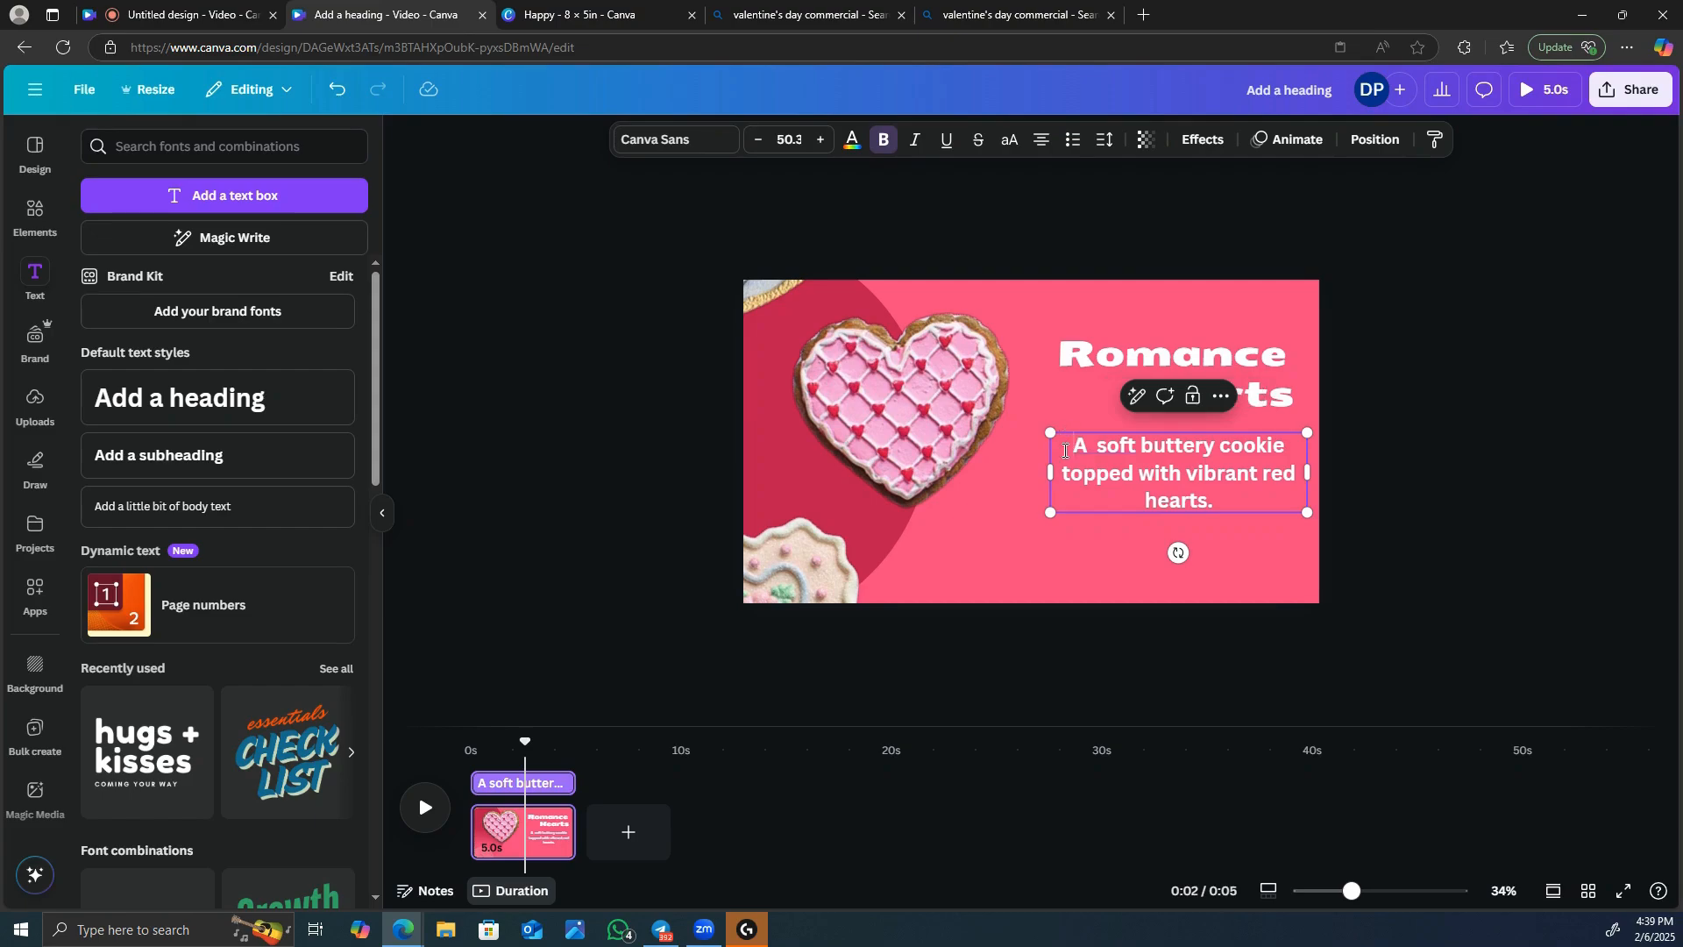
drag(1066, 447, 1228, 524)
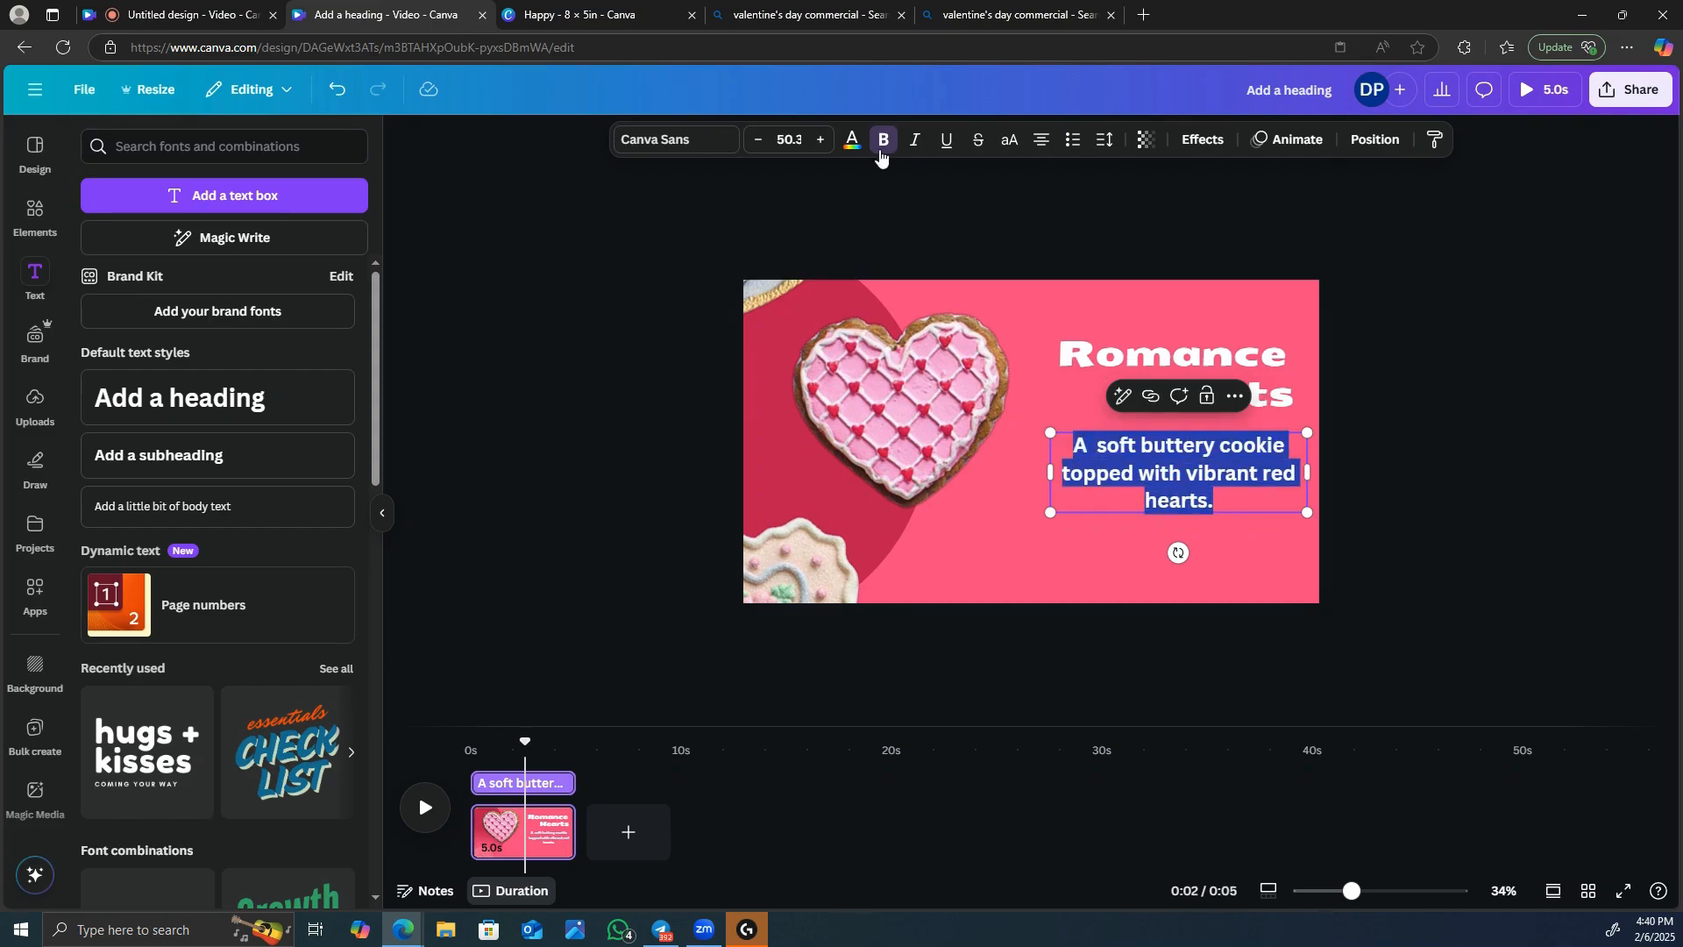
click(852, 140)
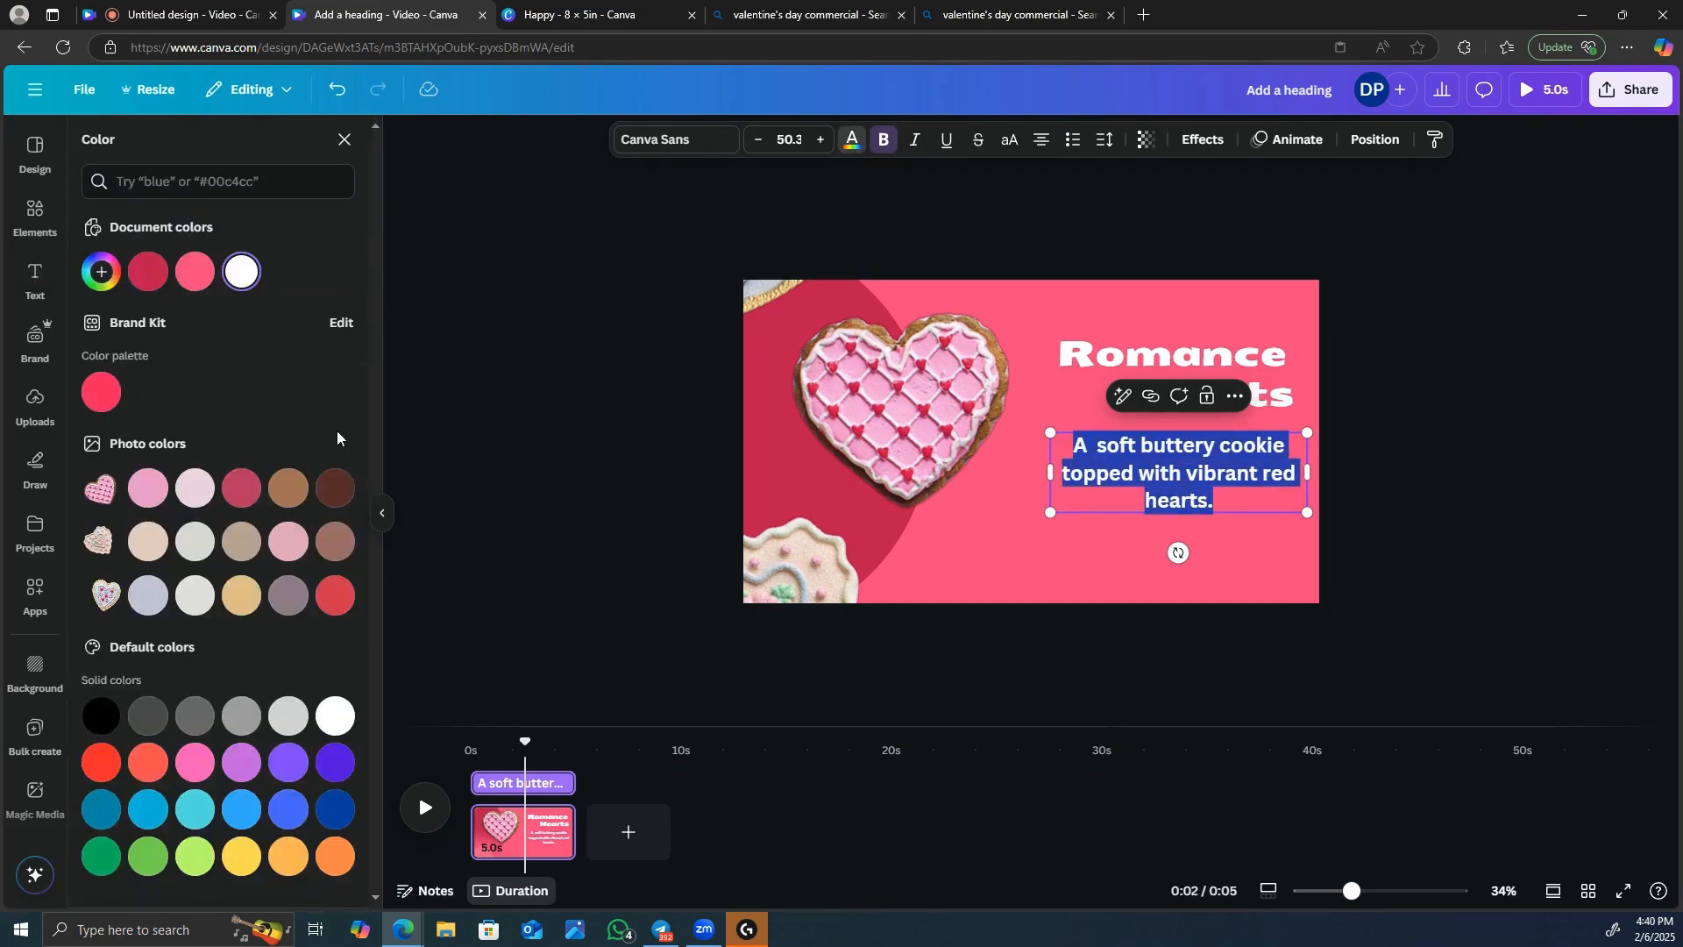
click(333, 496)
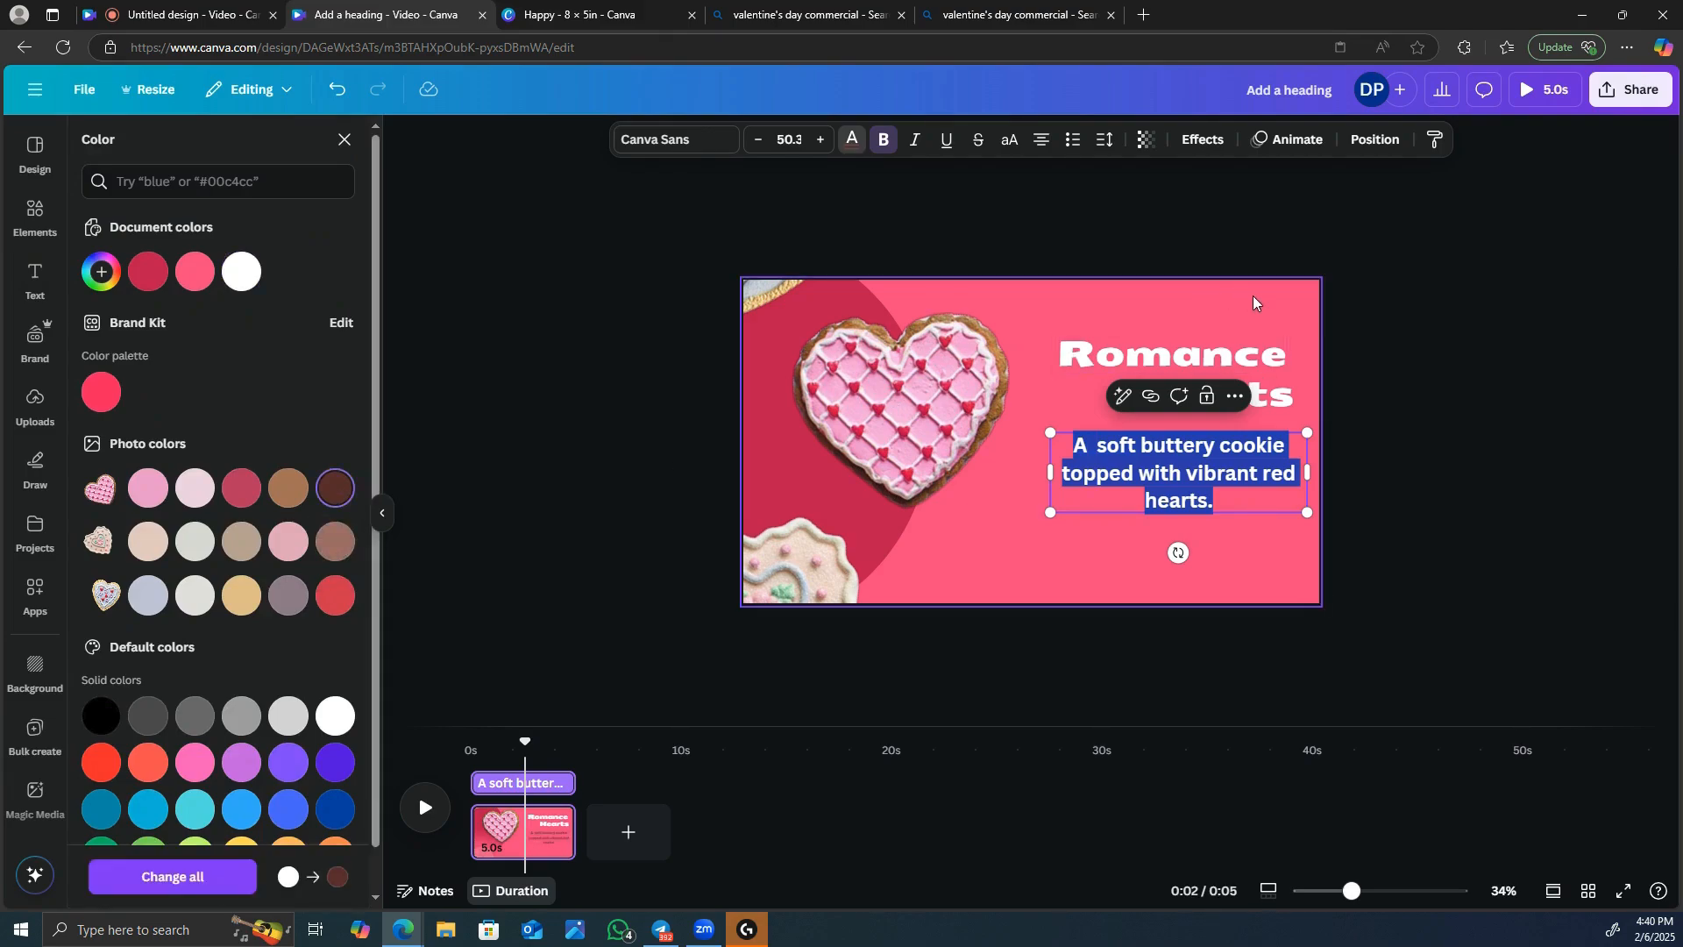
Duplicate the Romance Hearts page and rotate the copy's cookie-and-circle group until the blue heart cookie sits beside the text.
click(1256, 296)
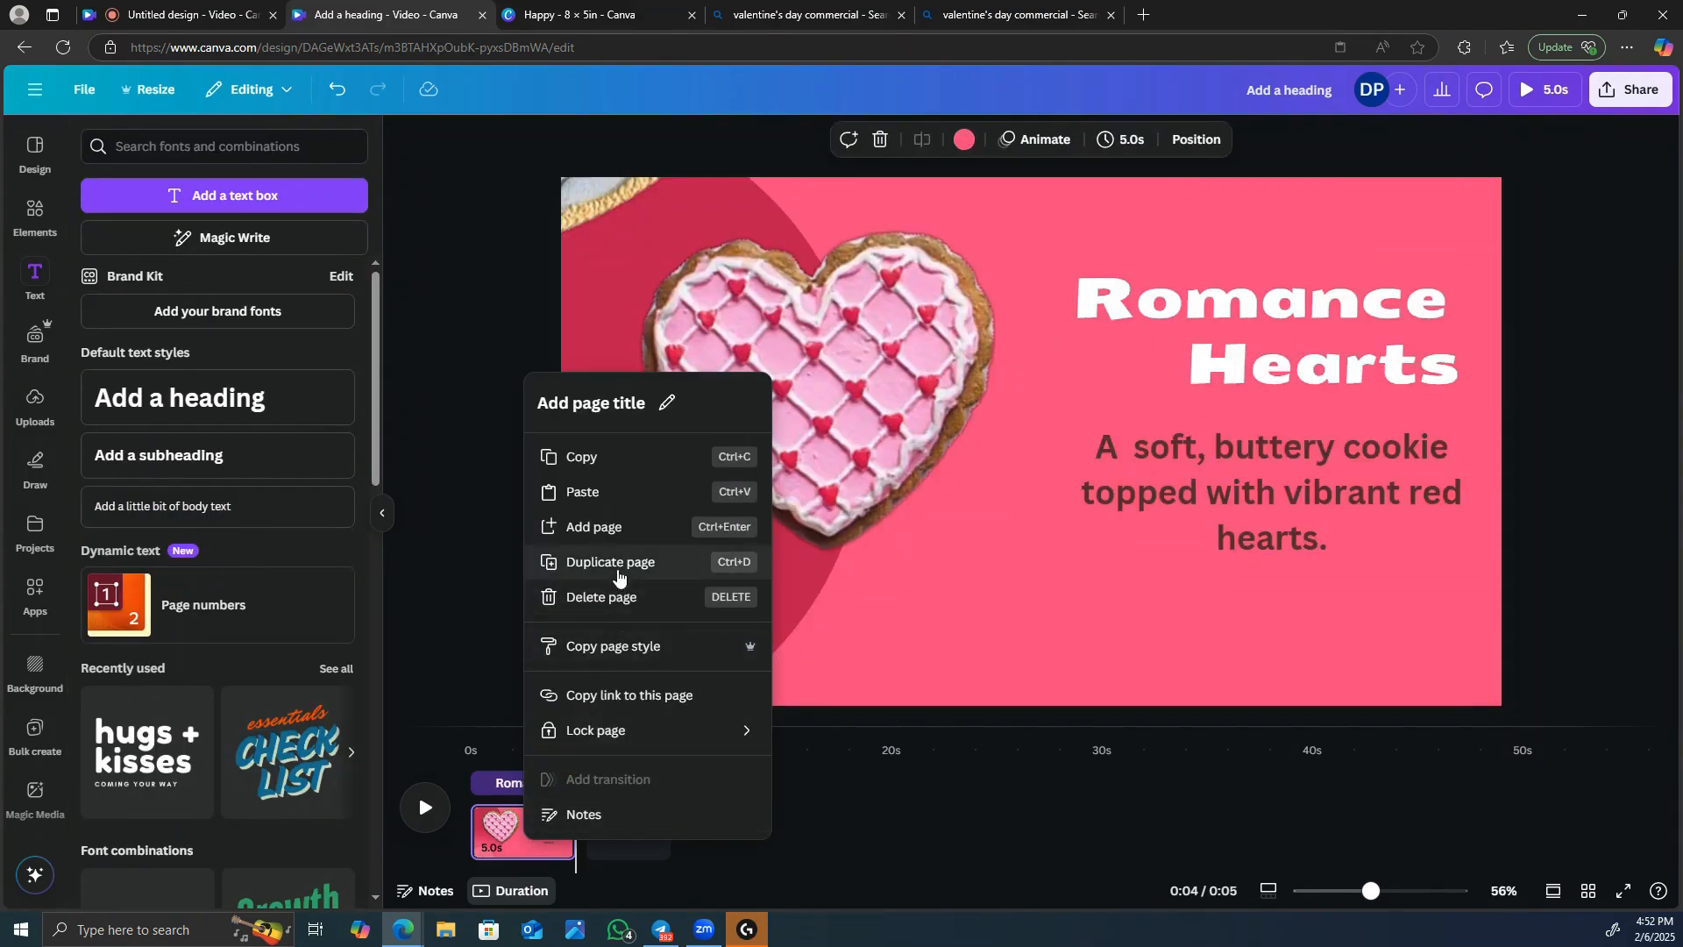
click(620, 566)
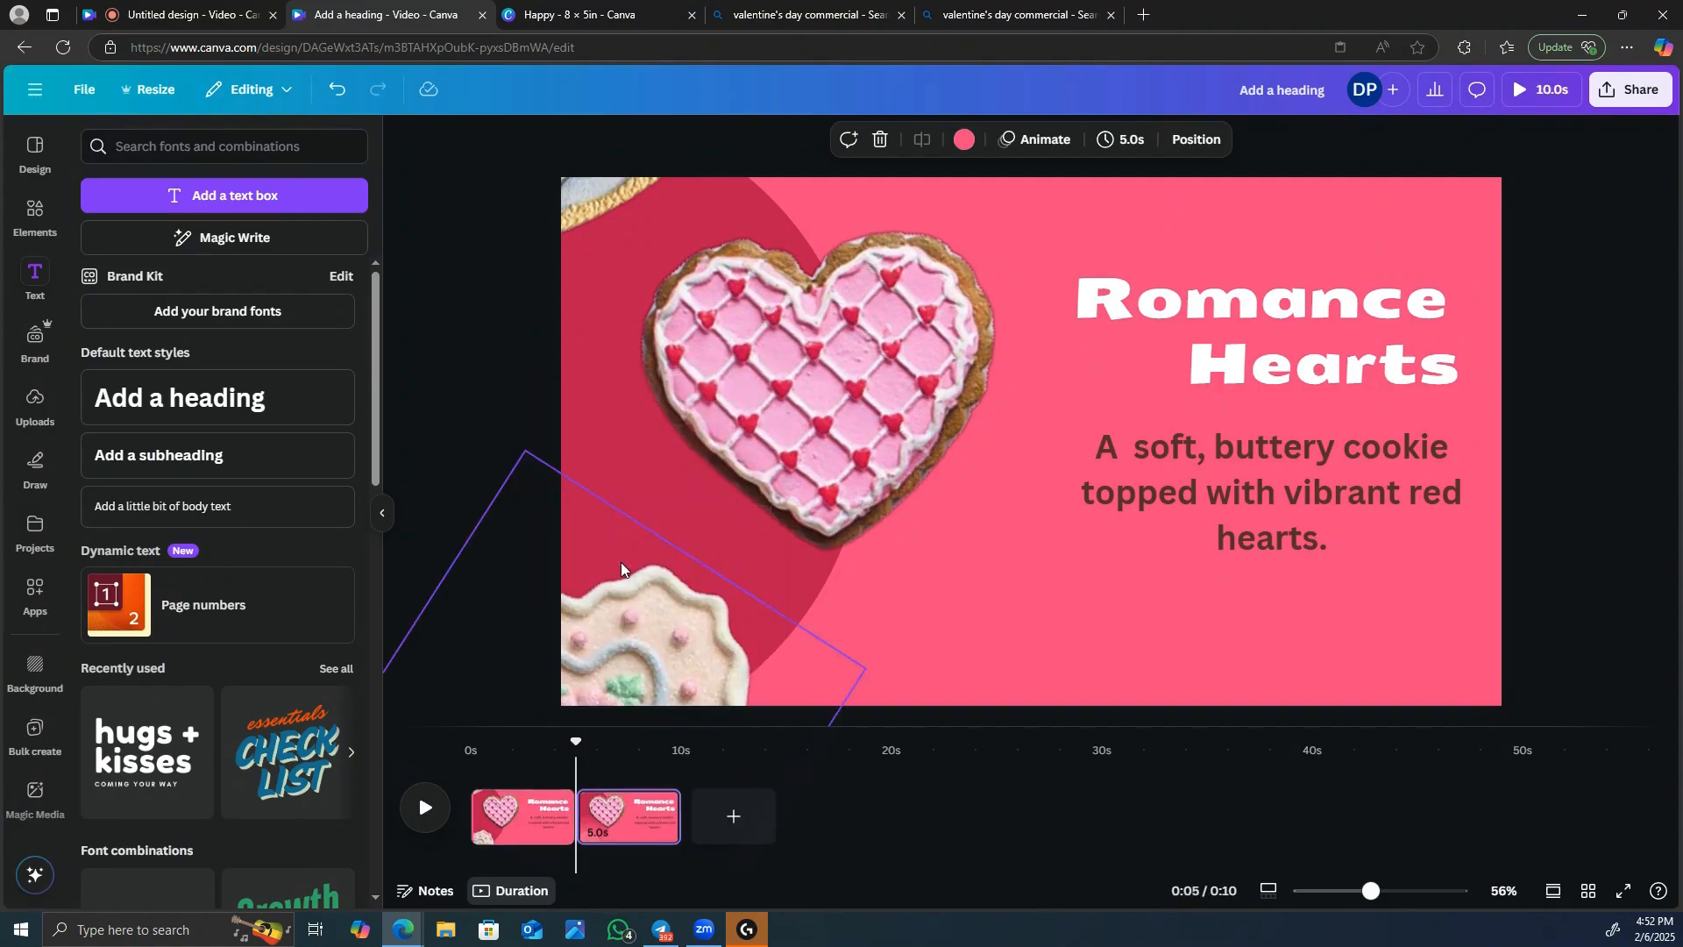
click(1016, 843)
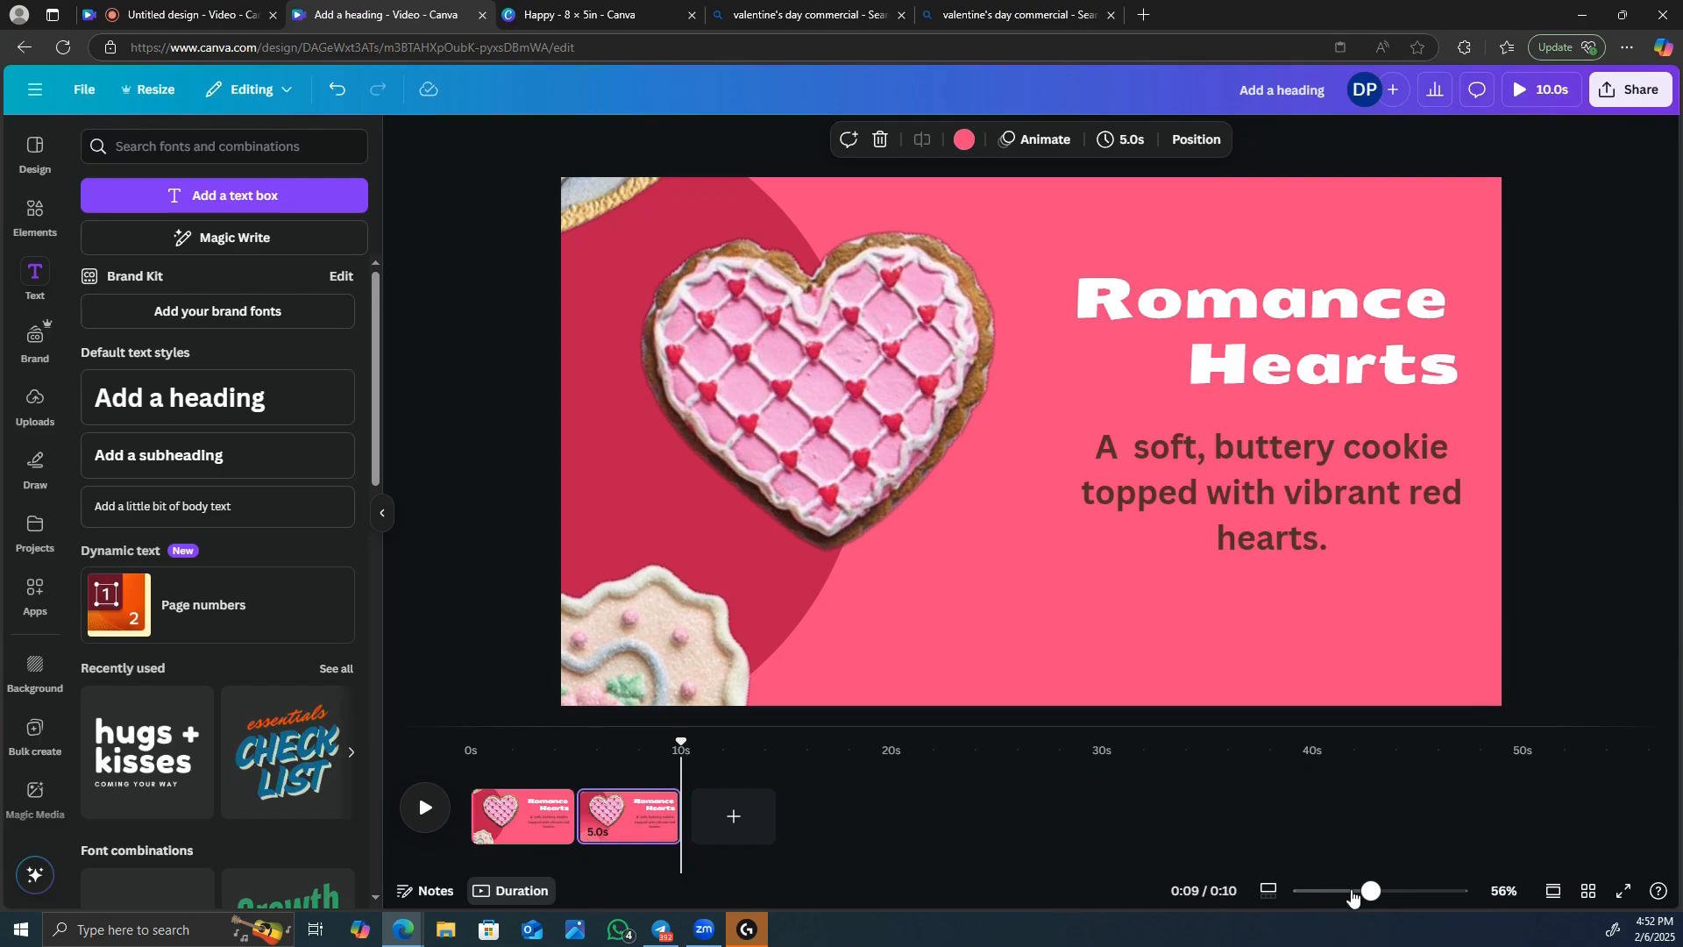
drag(1365, 892, 1343, 894)
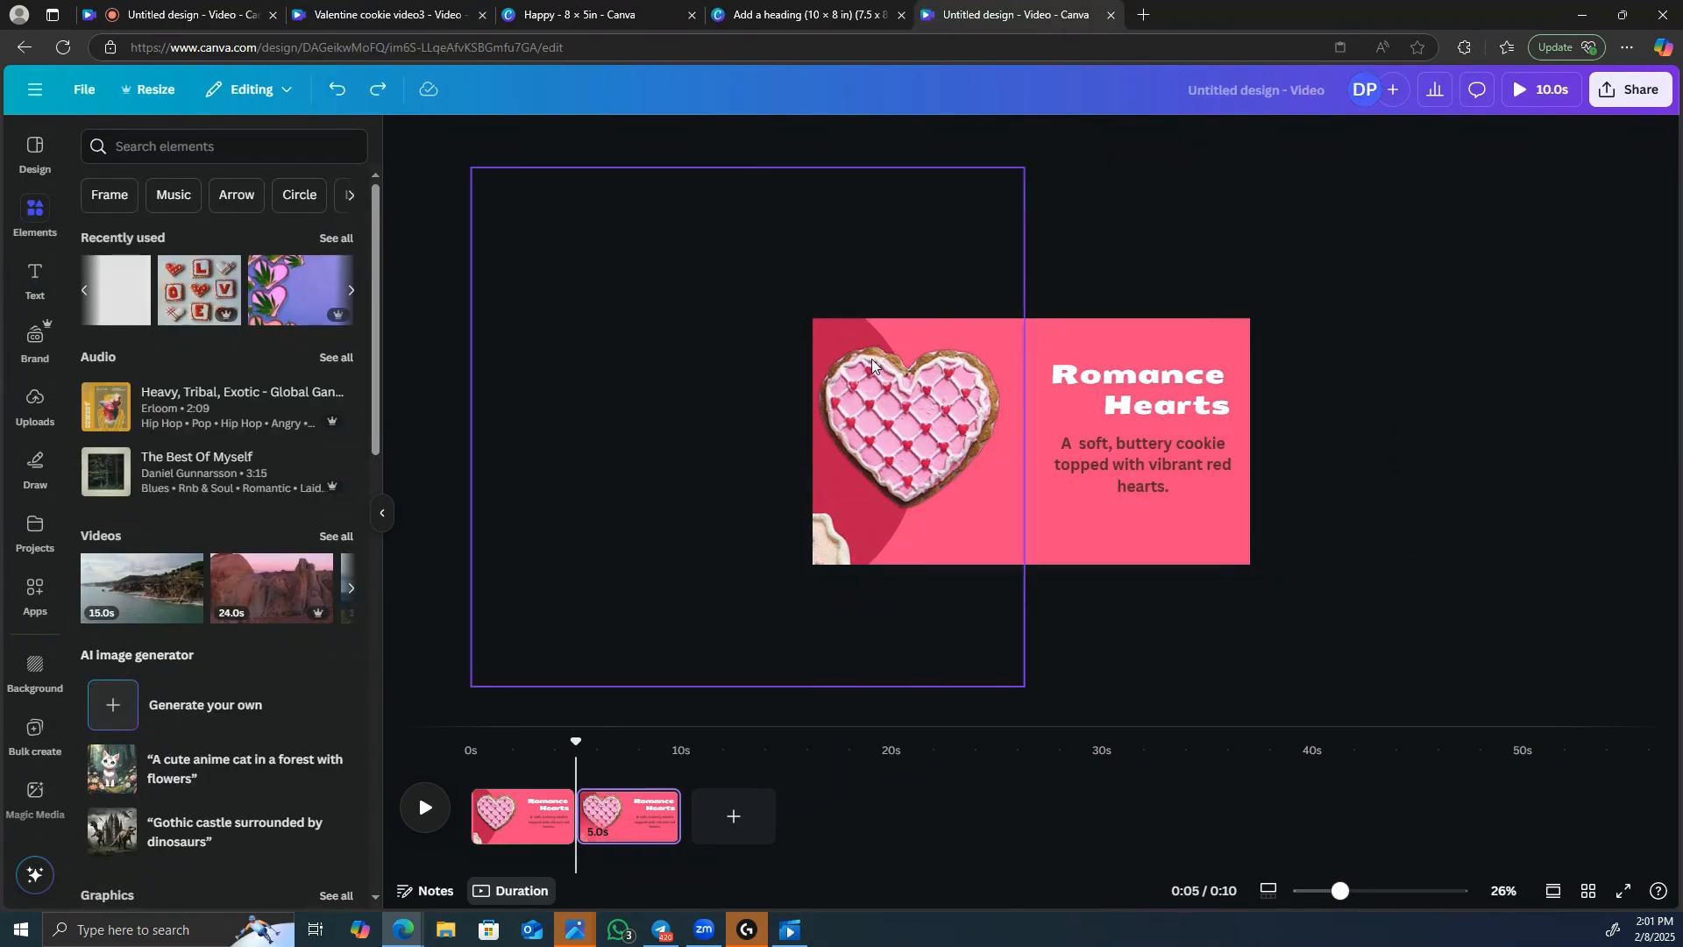
click(878, 366)
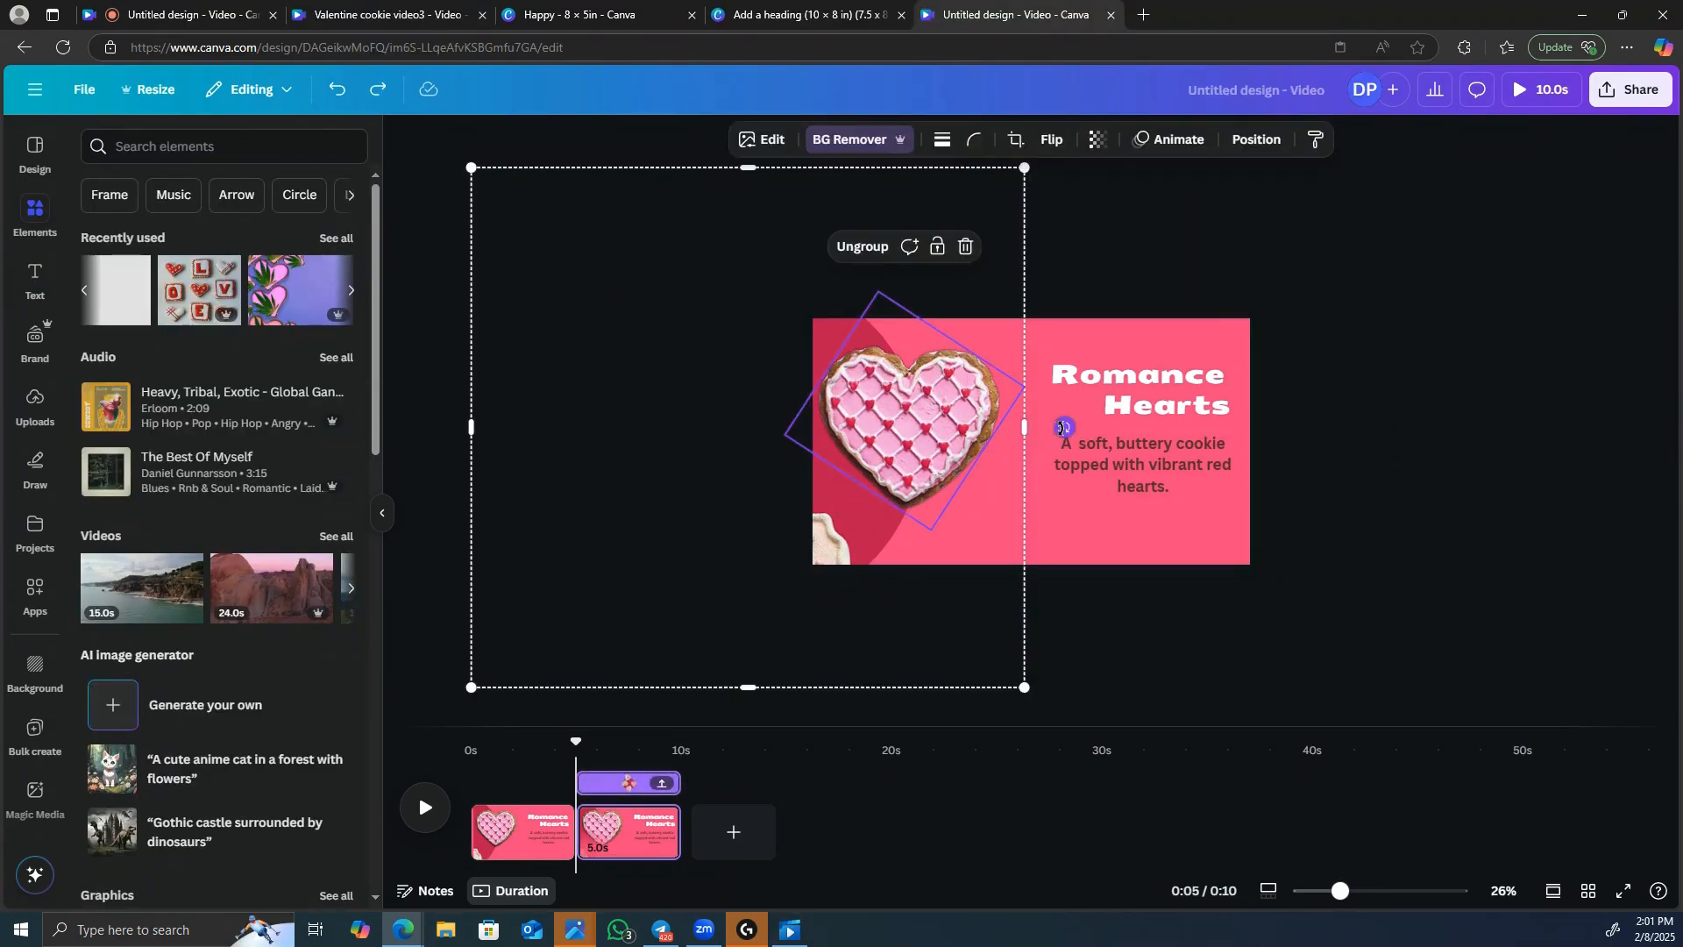
drag(1066, 429, 741, 820)
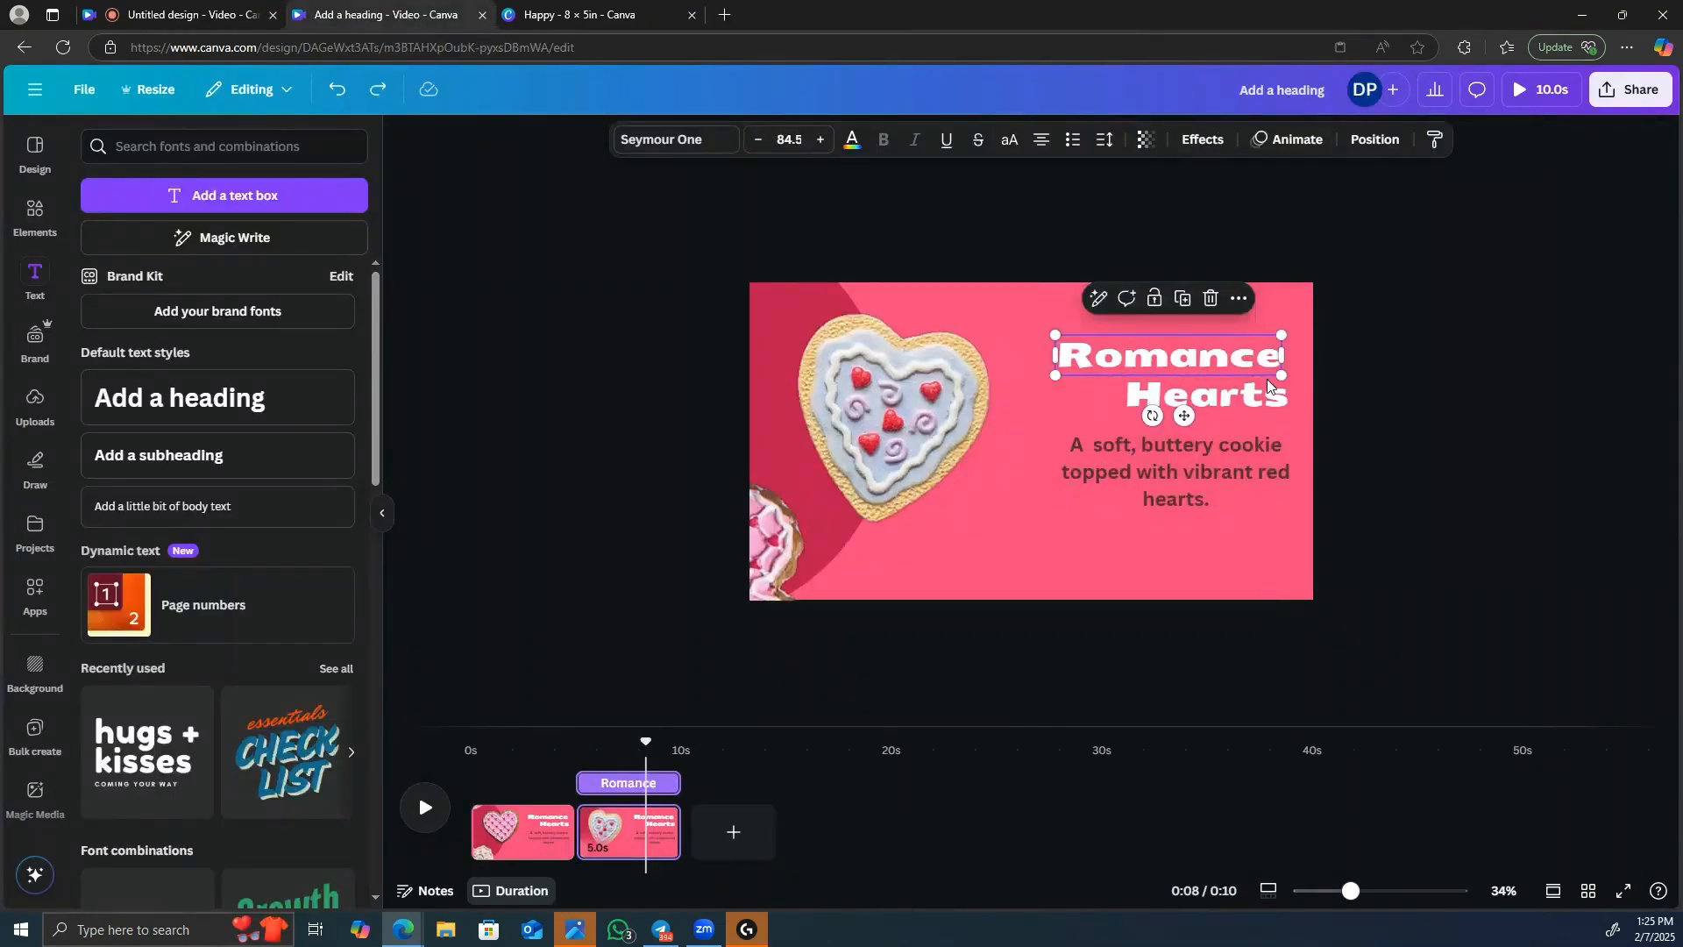
Replace the two heading lines on the second page with "Blue" and "Bliss".
double_click(1259, 362)
click(1260, 358)
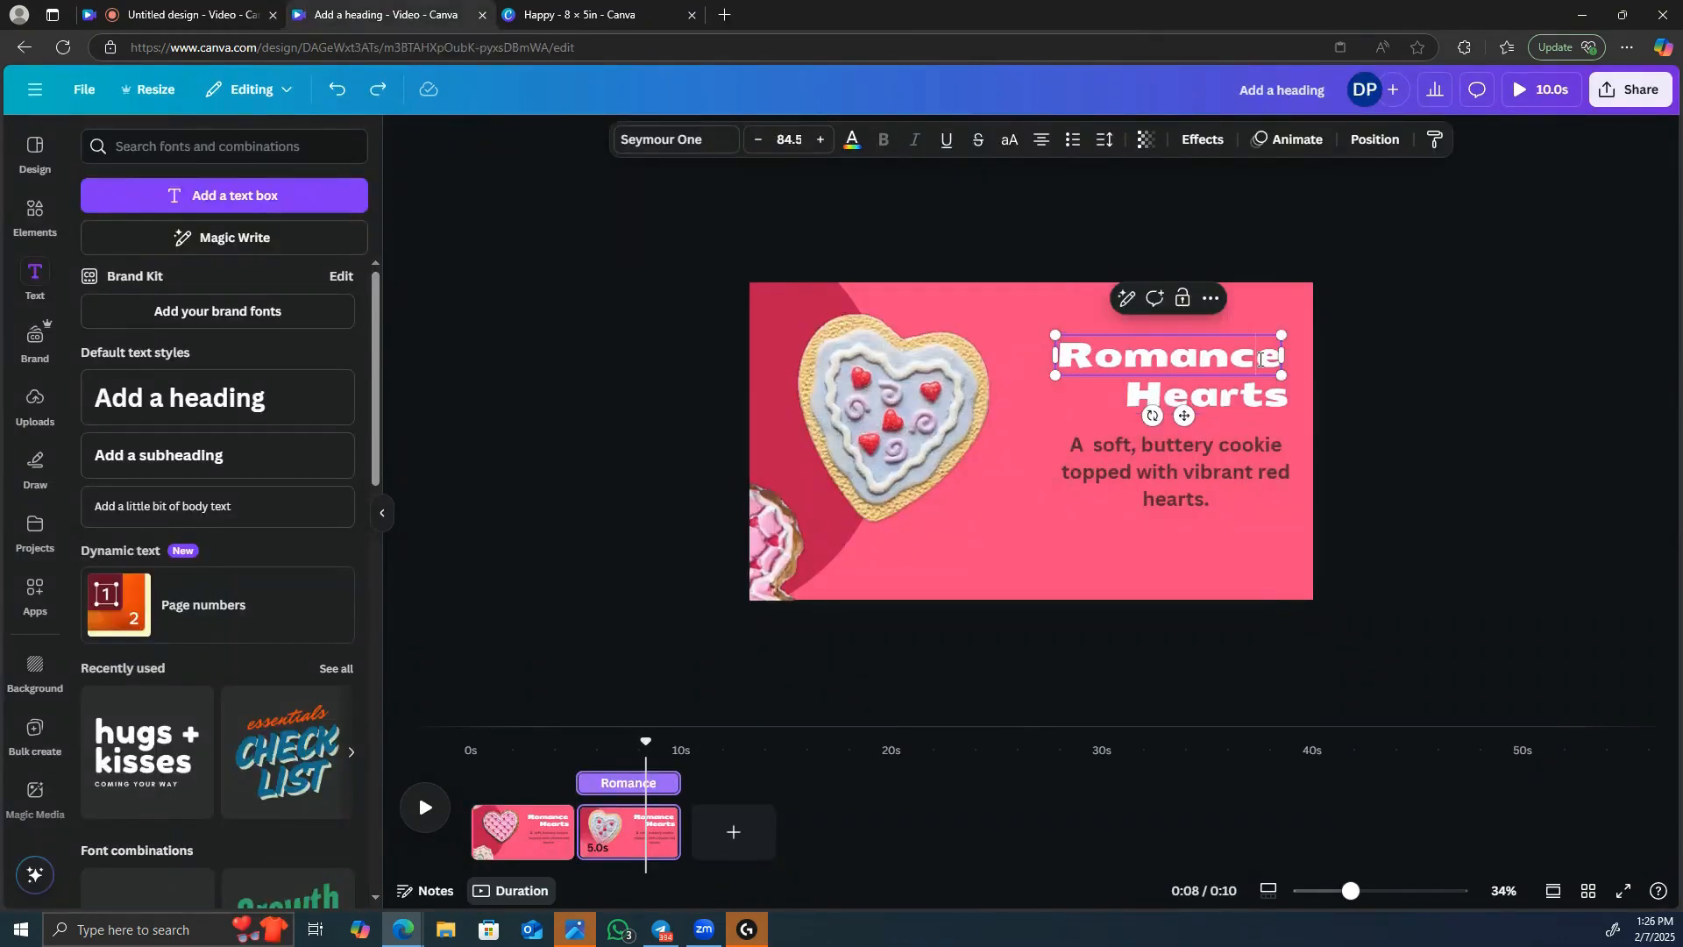
key(BackSpace)
key(BackSpace)
key(BackSpace)
key(BackSpace)
key(BackSpace)
key(BackSpace)
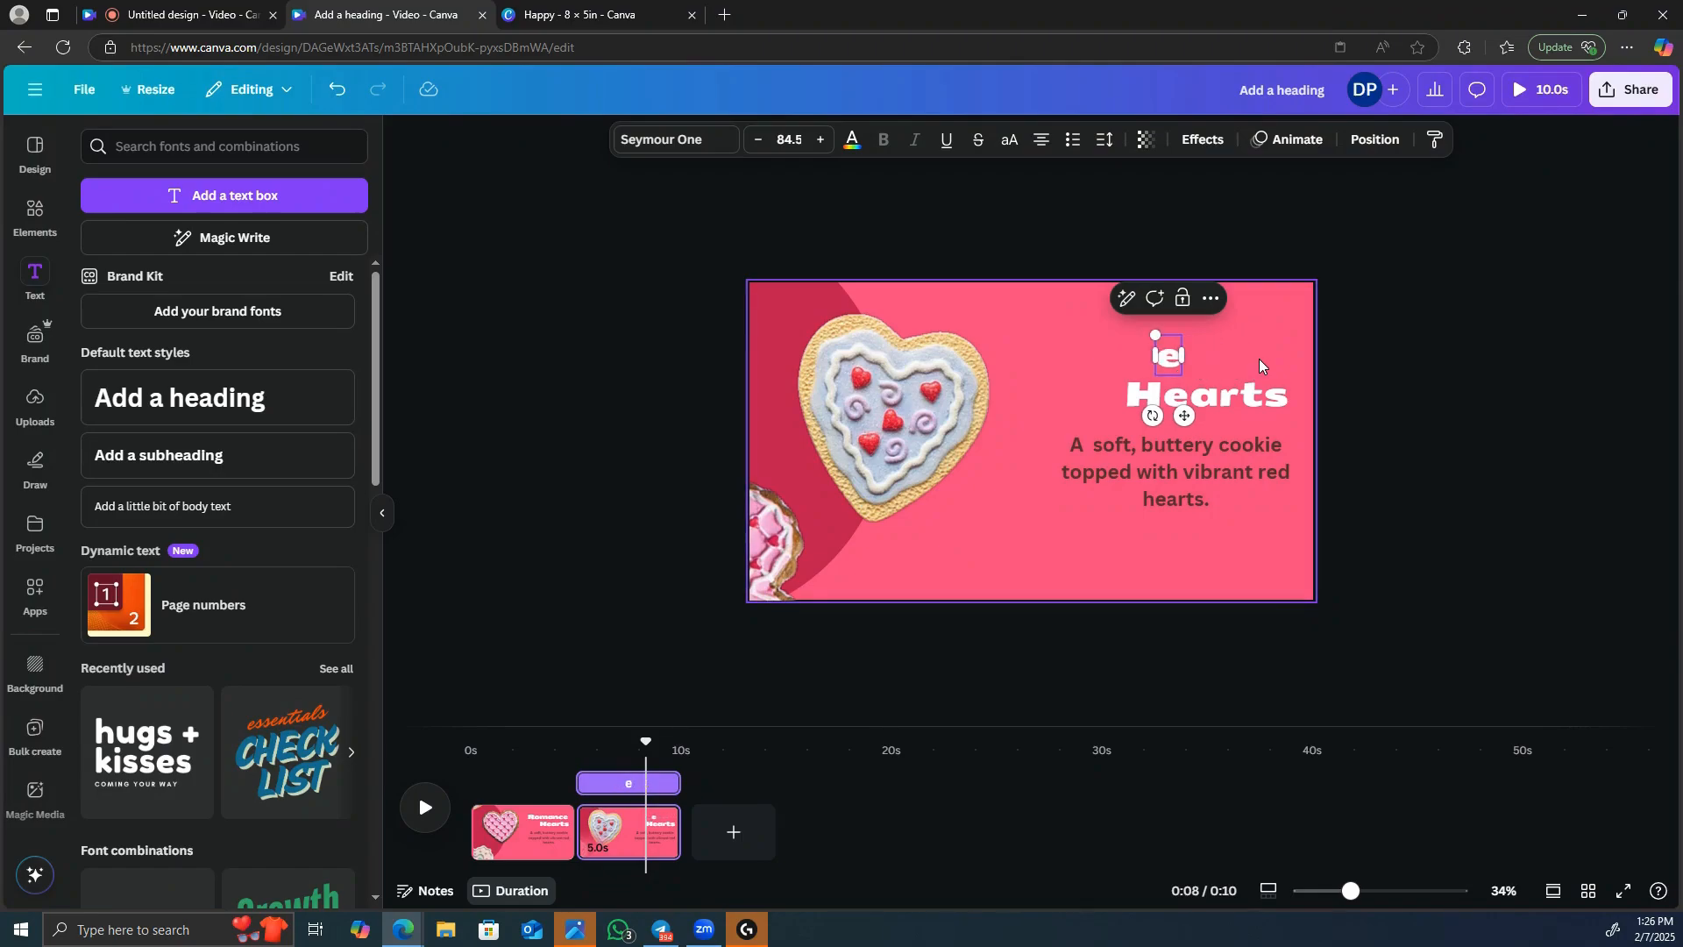
text(Blu)
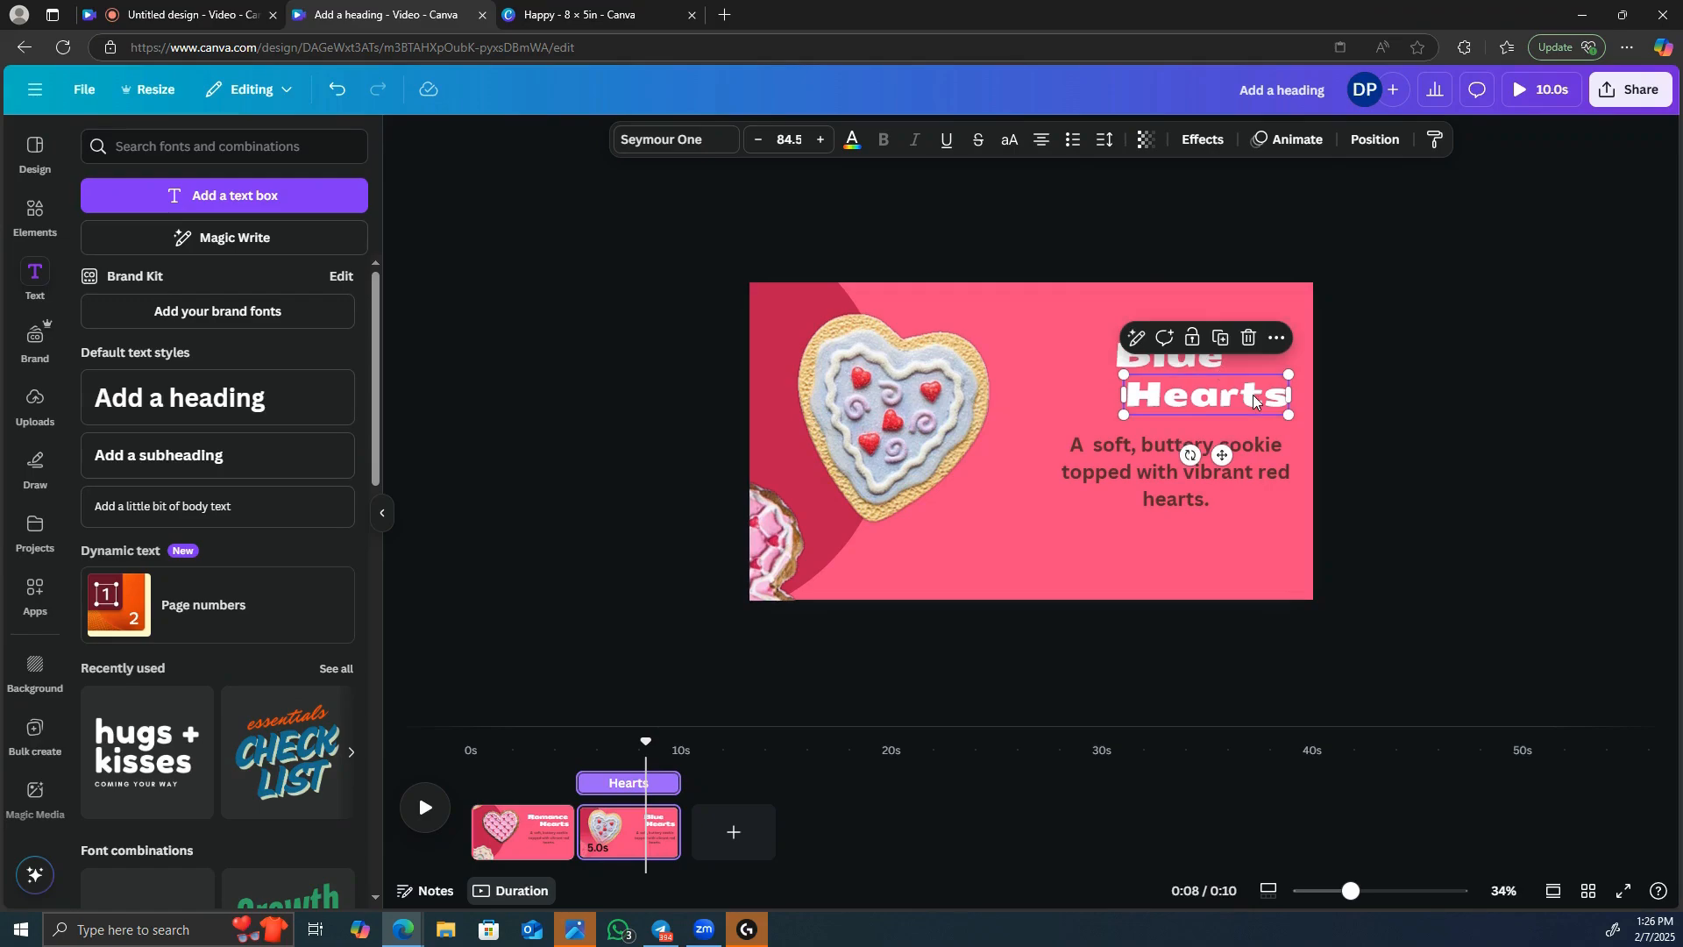
double_click(1253, 395)
key(BackSpace)
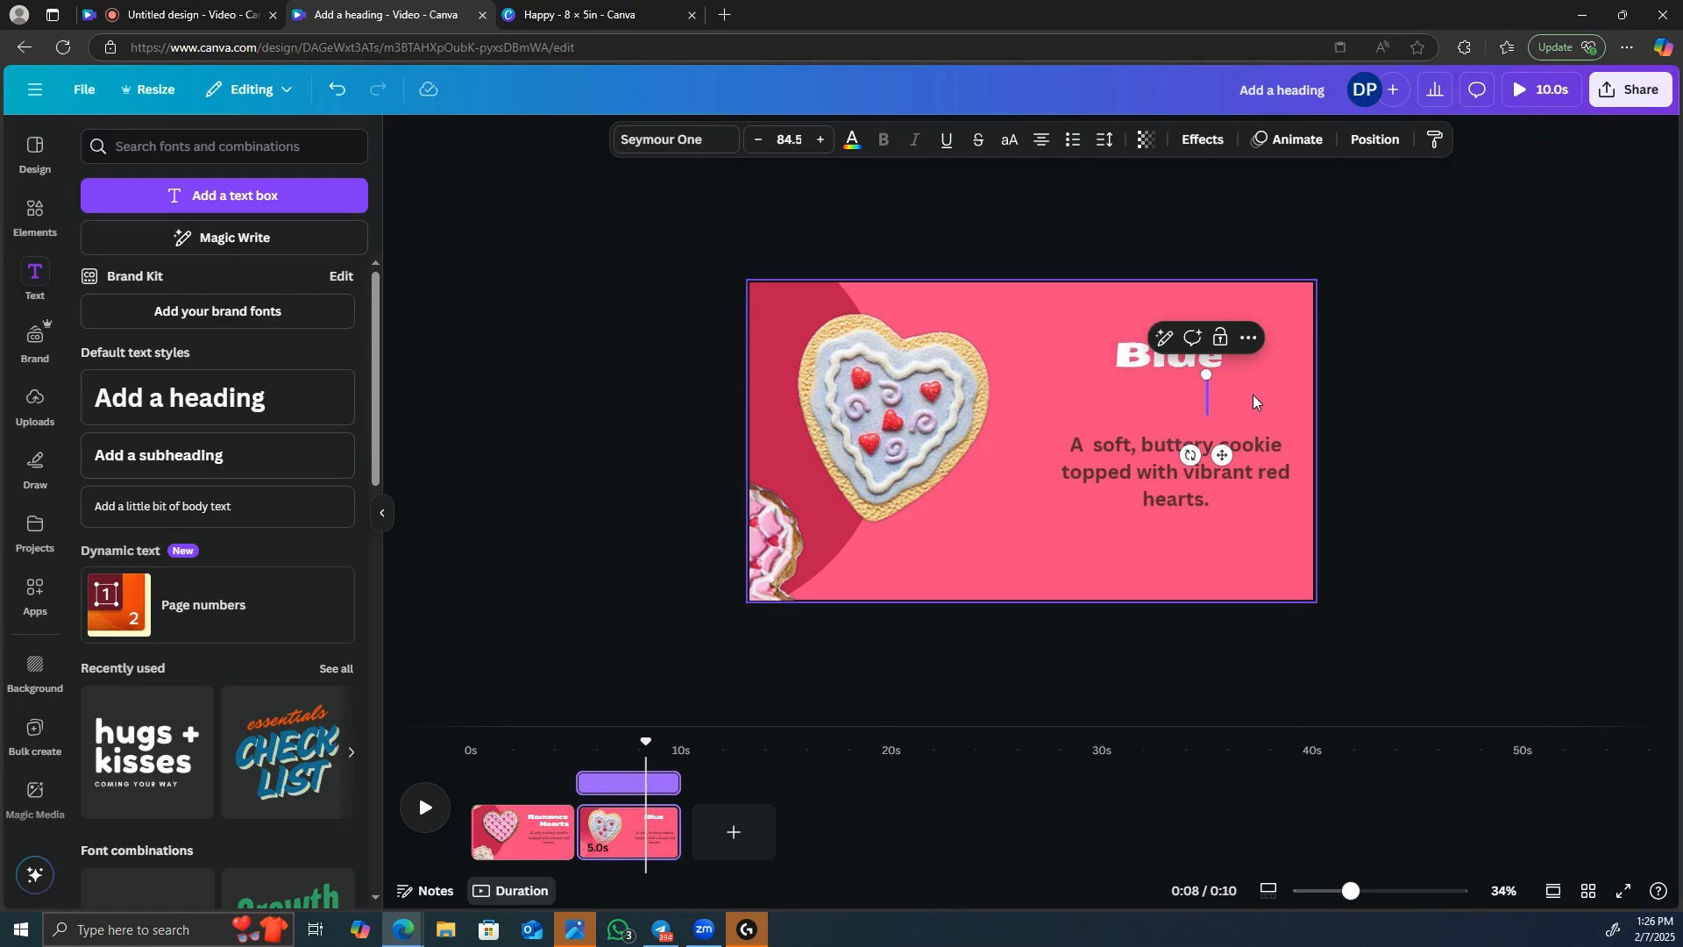
text(Bliss)
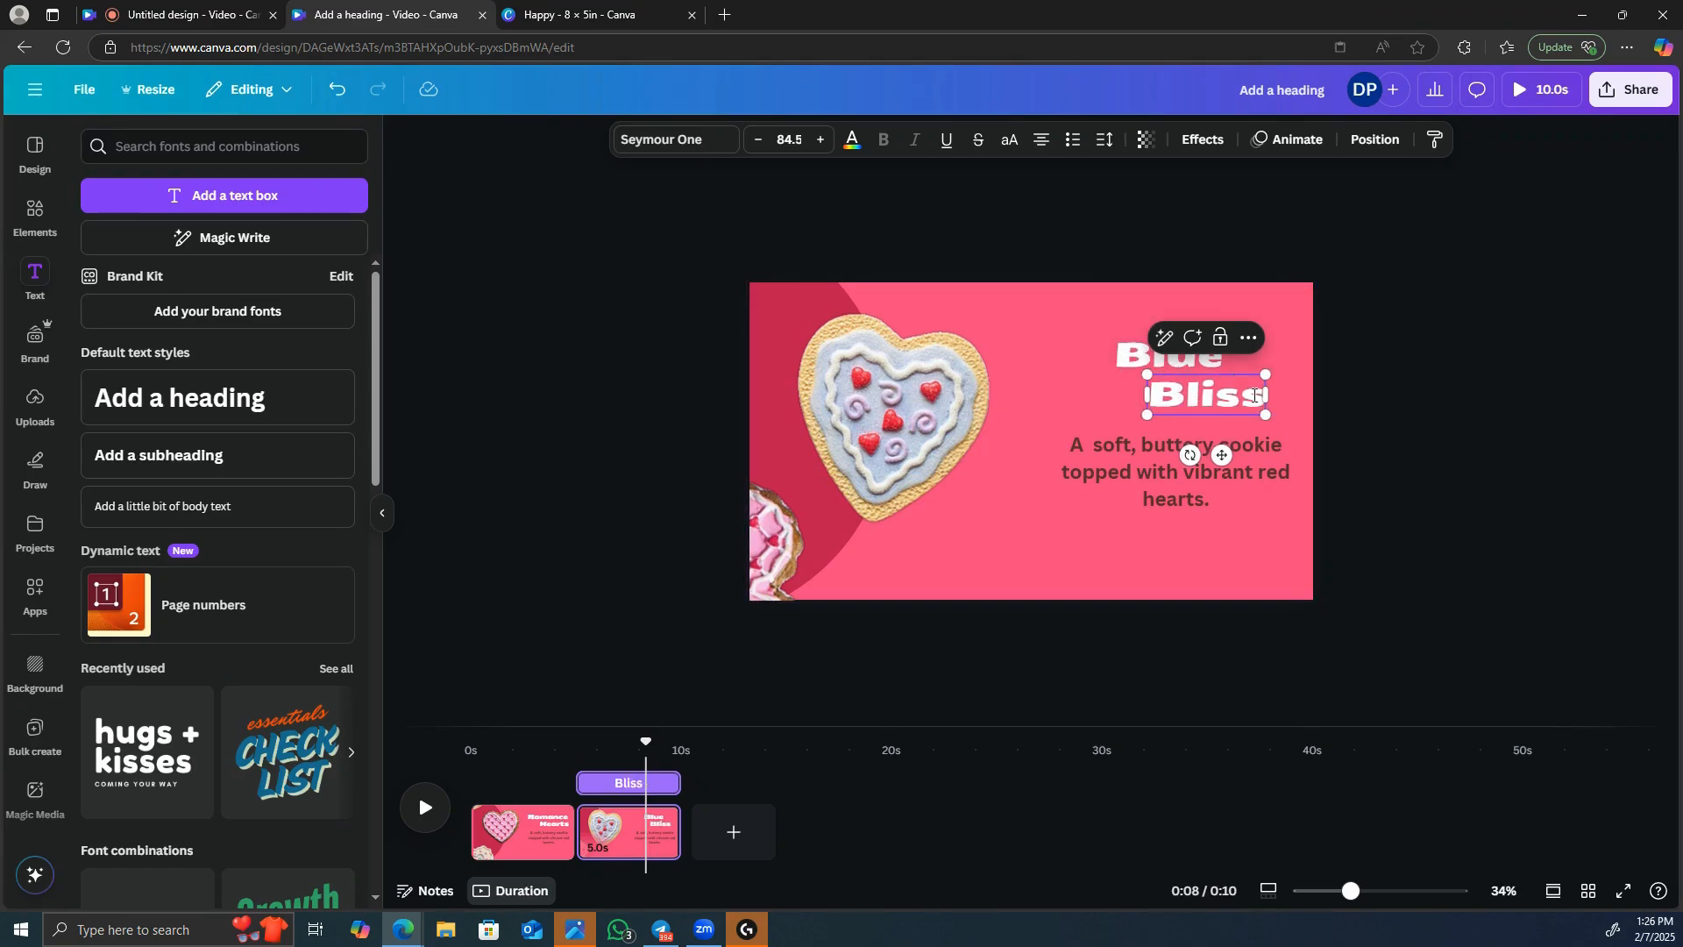
In the second page's description, remove "soft," and insert "sugar" before "cookie".
click(1143, 450)
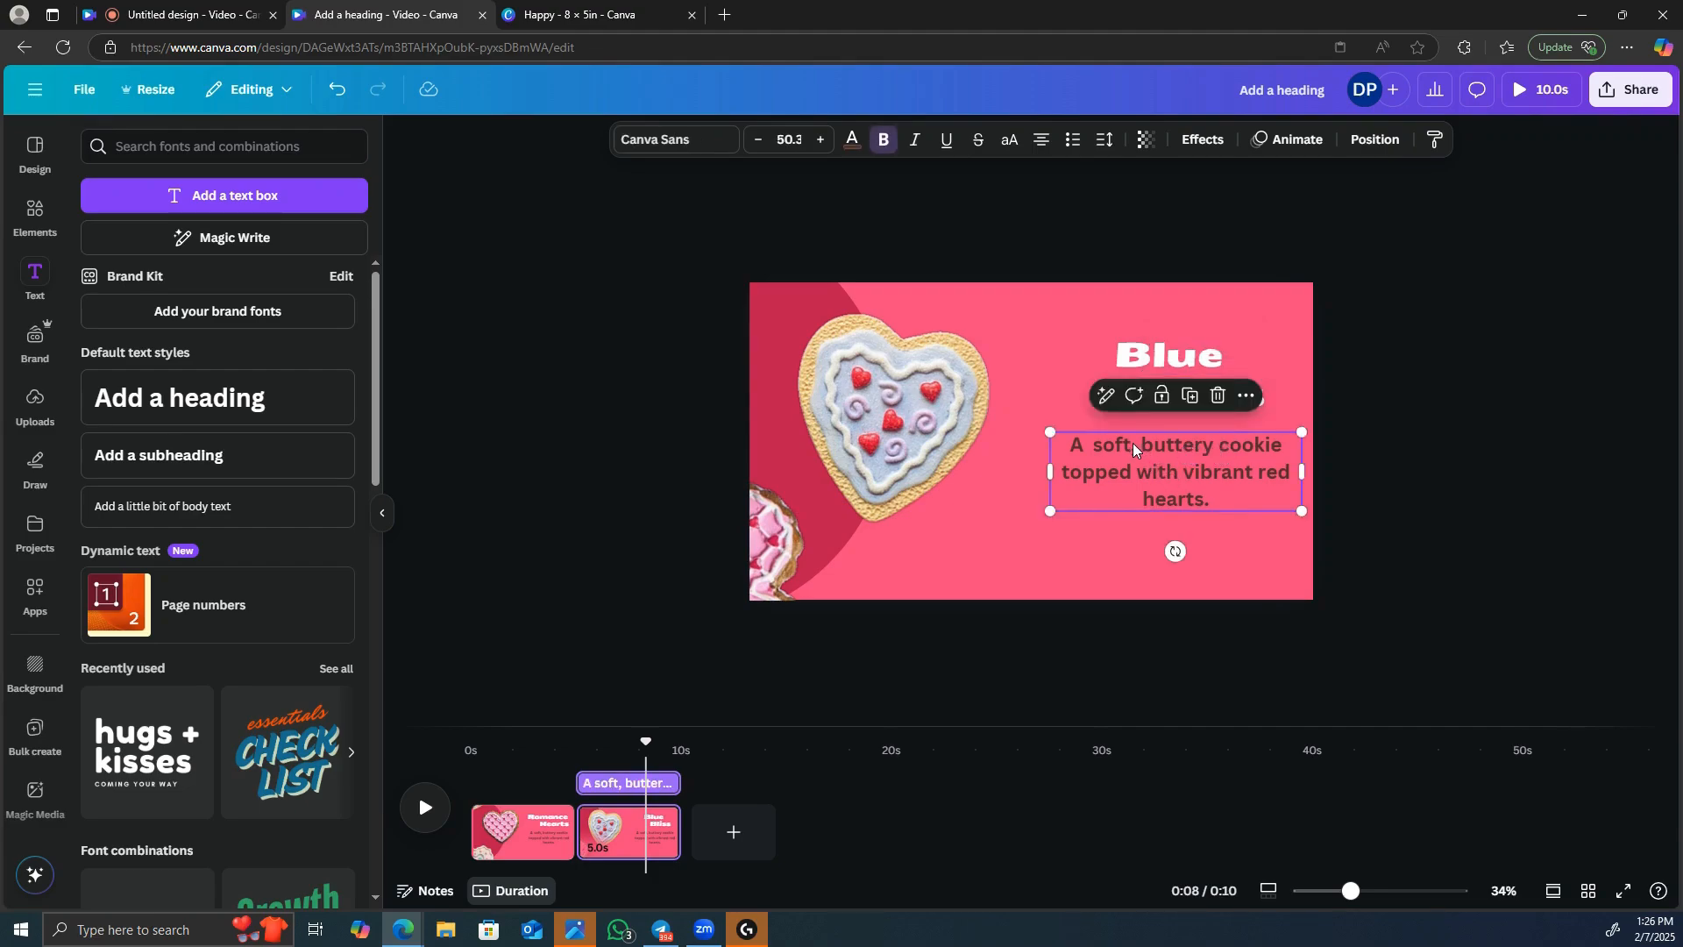
click(1133, 444)
click(1127, 456)
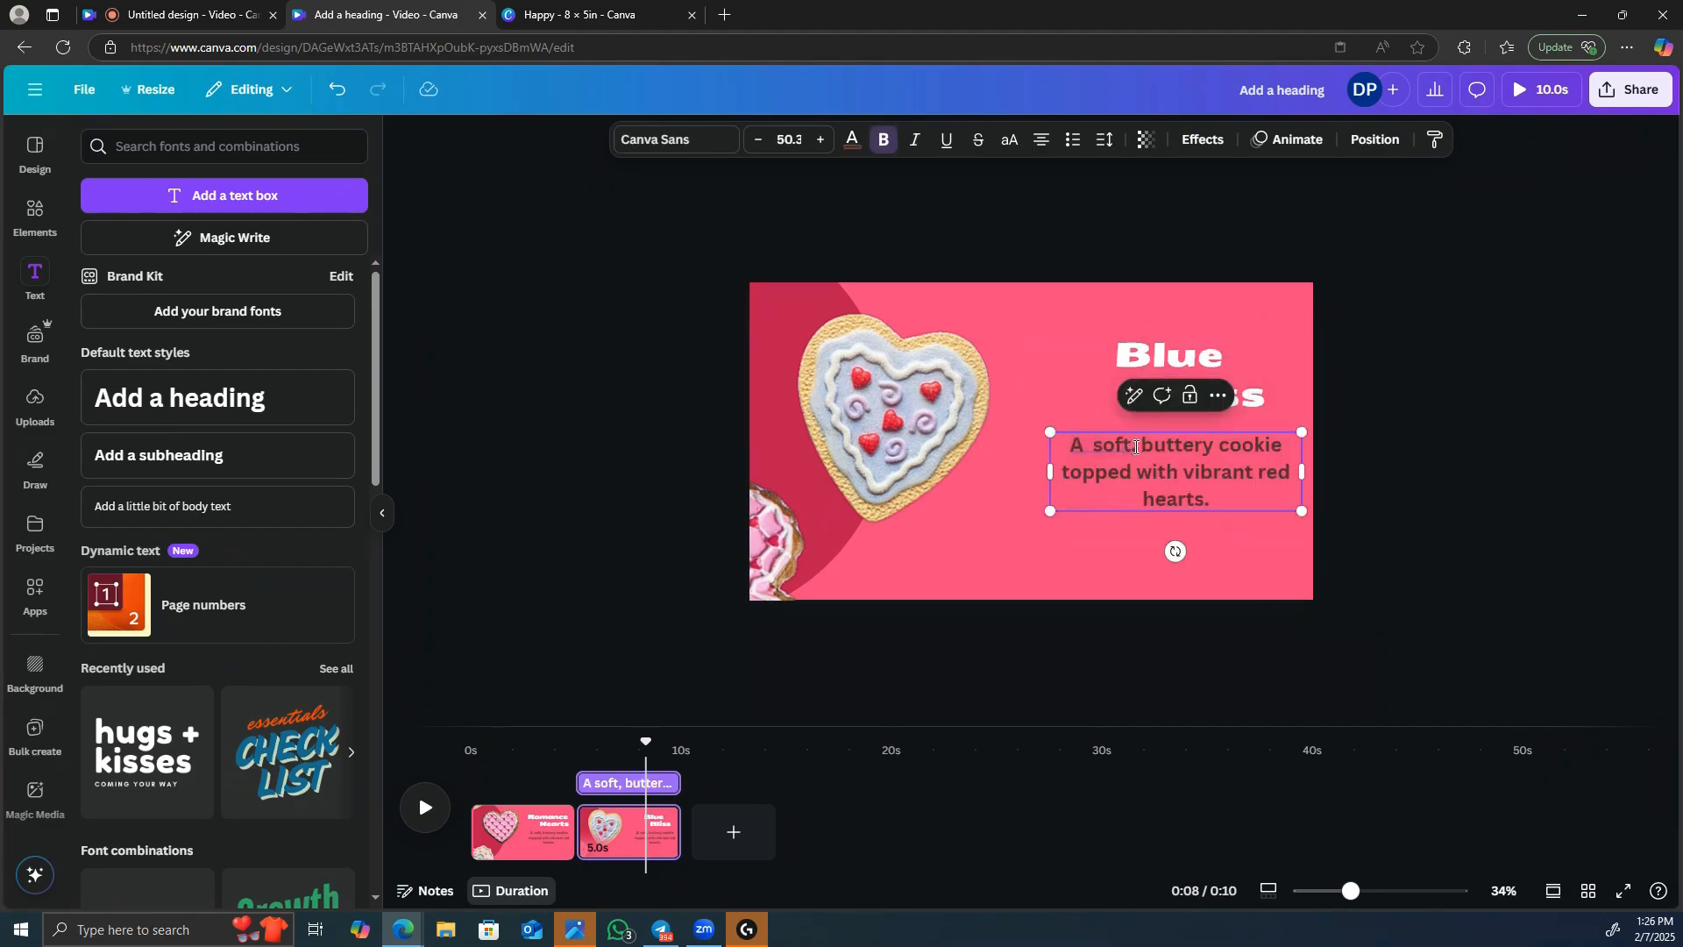
key(BackSpace)
key(BackSpace)
key(BackSpace)
key(BackSpace)
key(BackSpace)
key(BackSpace)
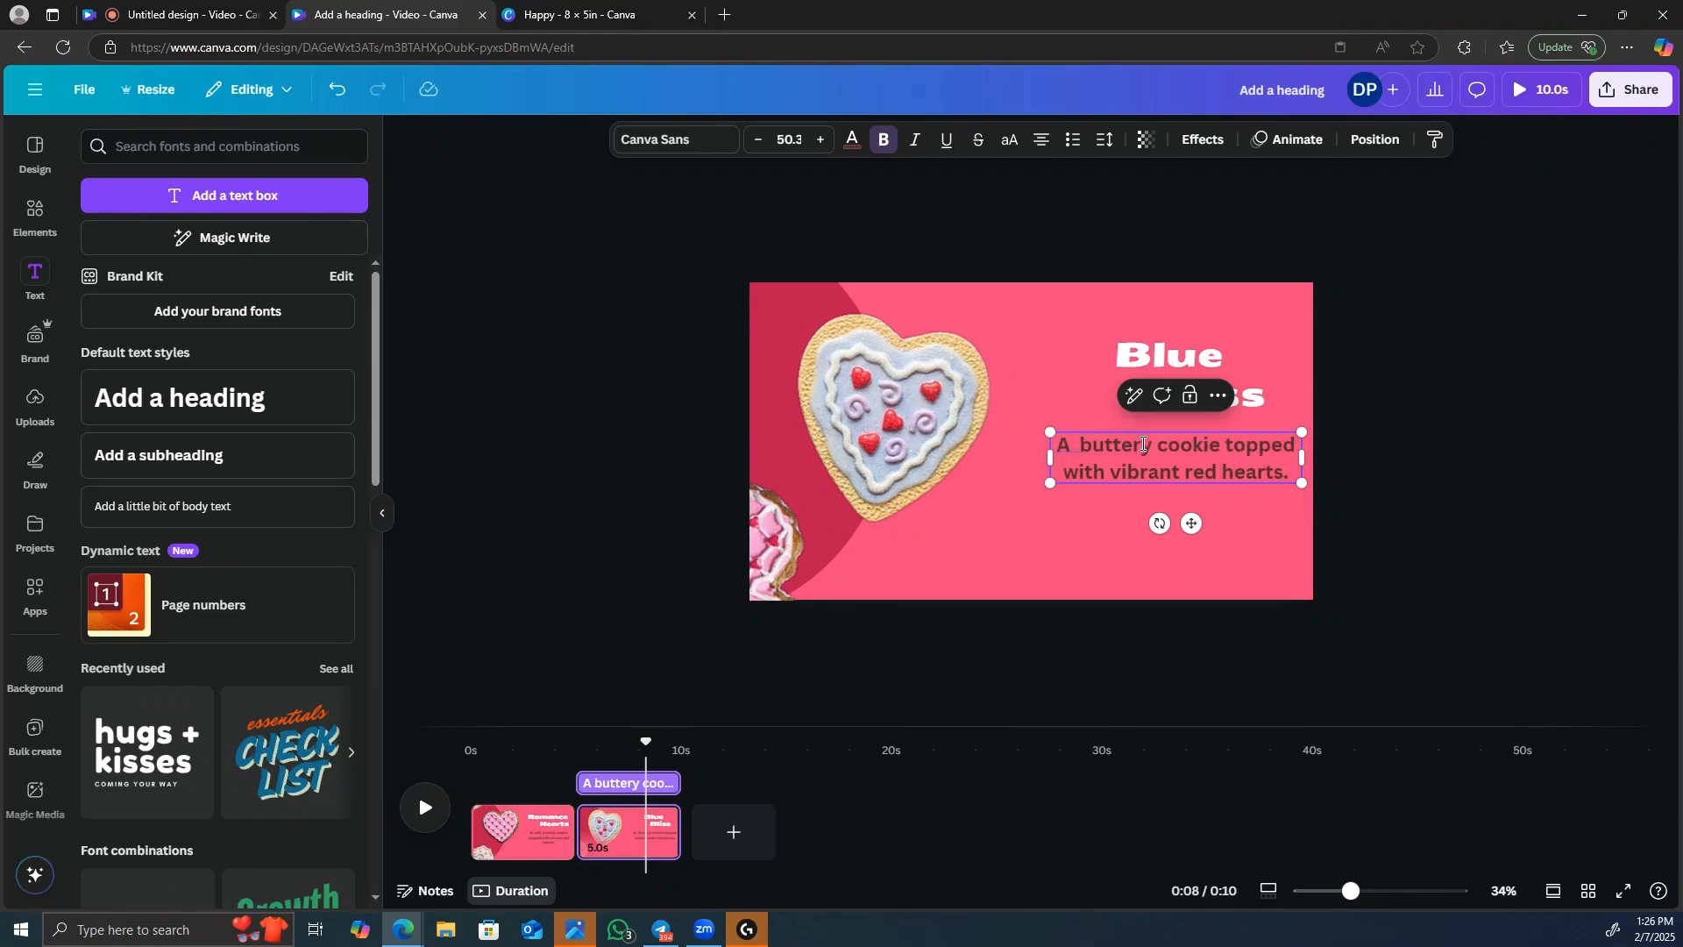
click(1155, 442)
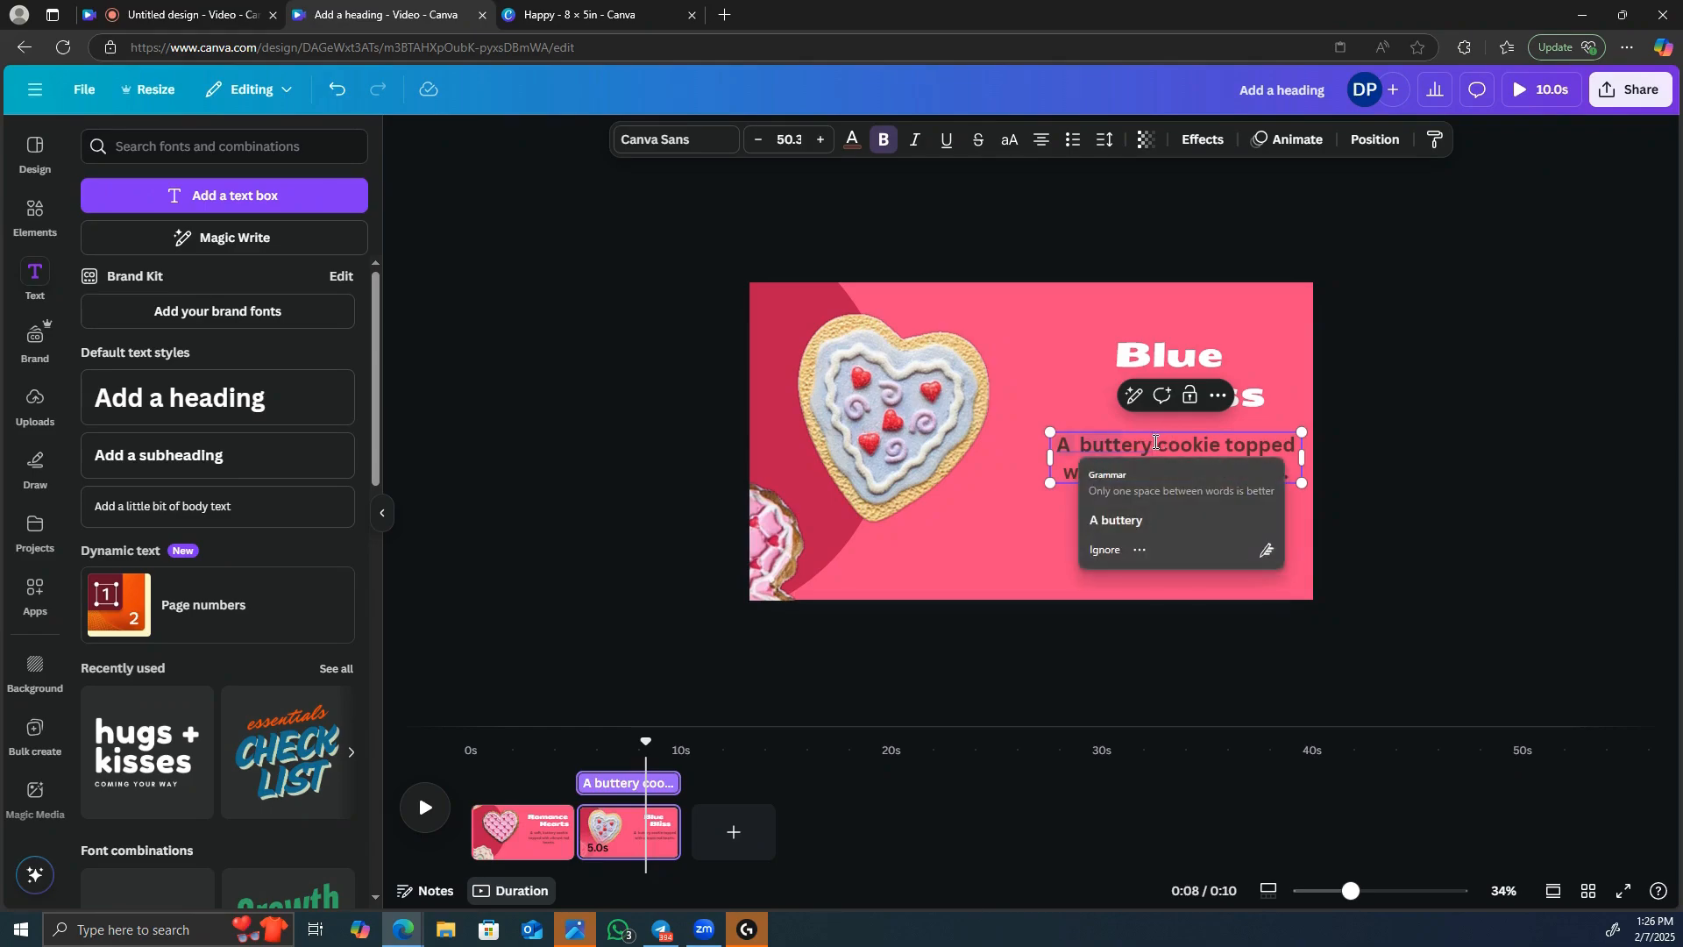
text(sugar)
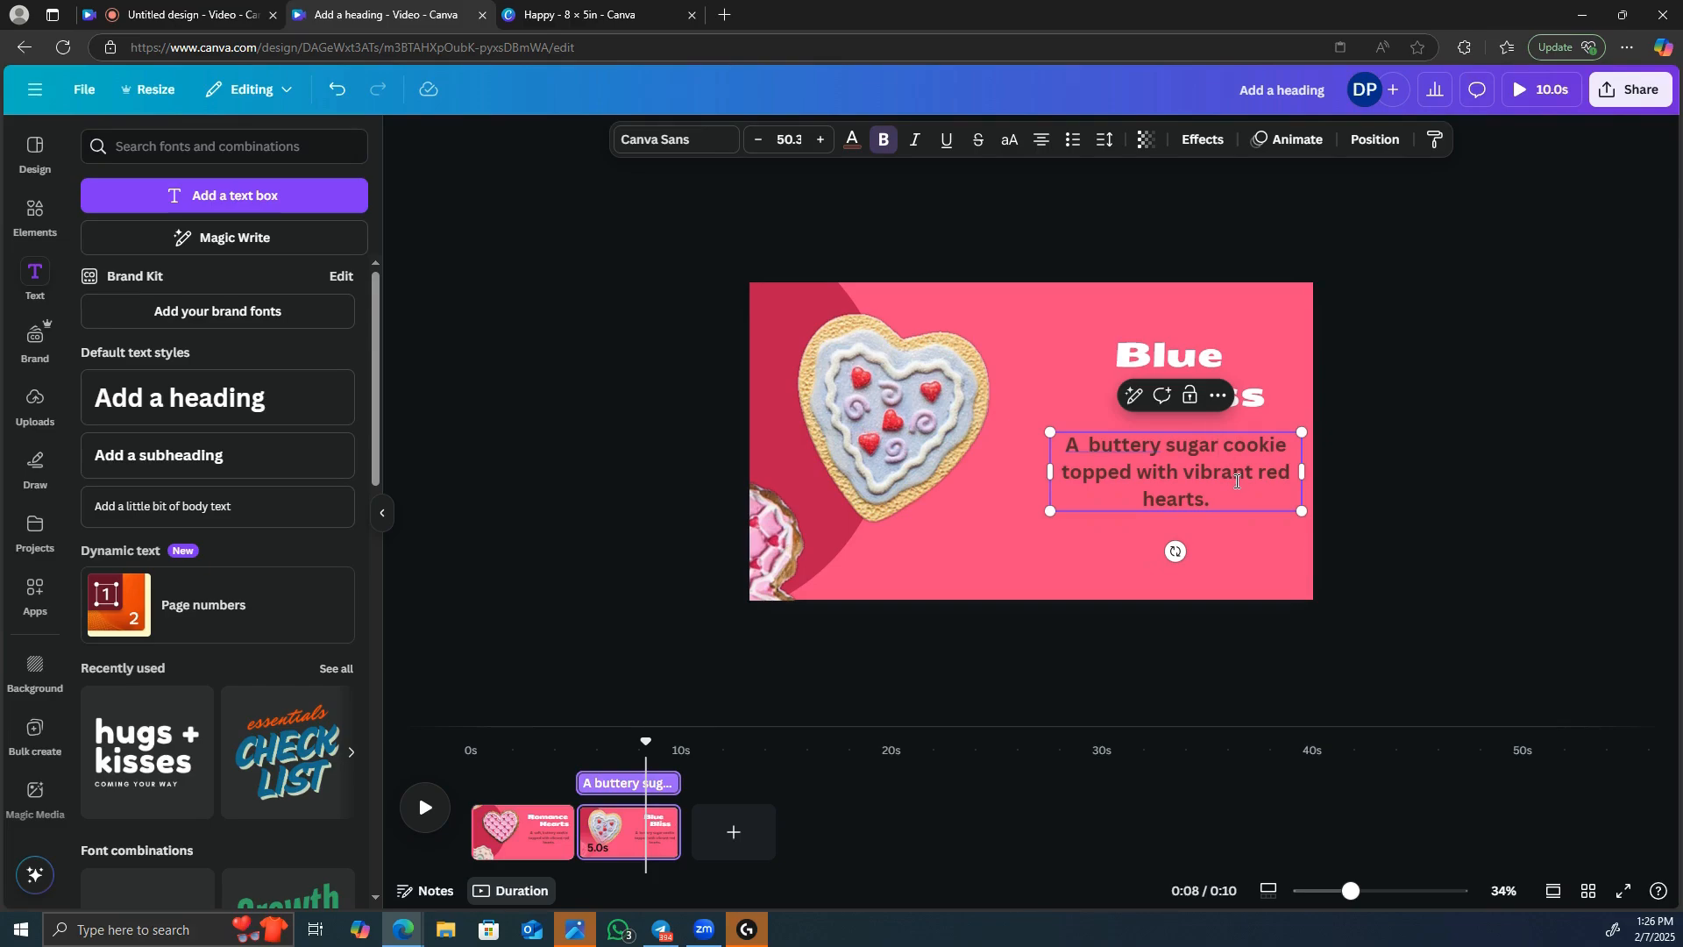
Rewrite the end of the Blue Bliss description to read "topped with blue icing with touch of sweet charm.".
key(BackSpace)
key(BackSpace)
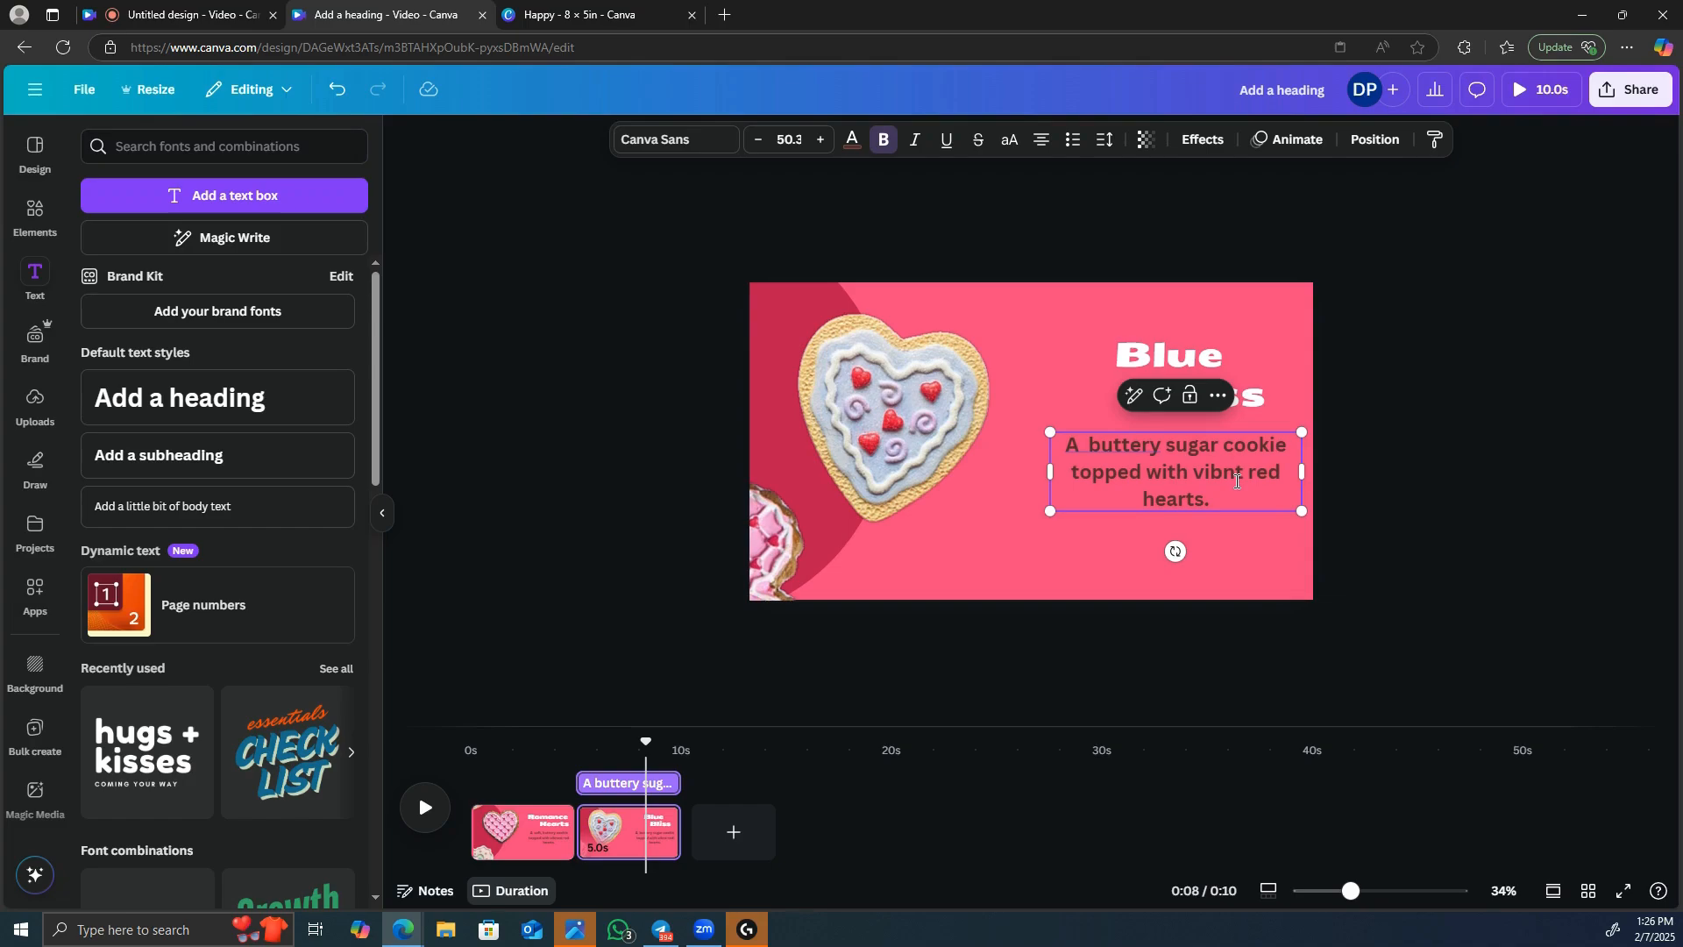
key(BackSpace)
key(BackSpace)
key(BackSpace)
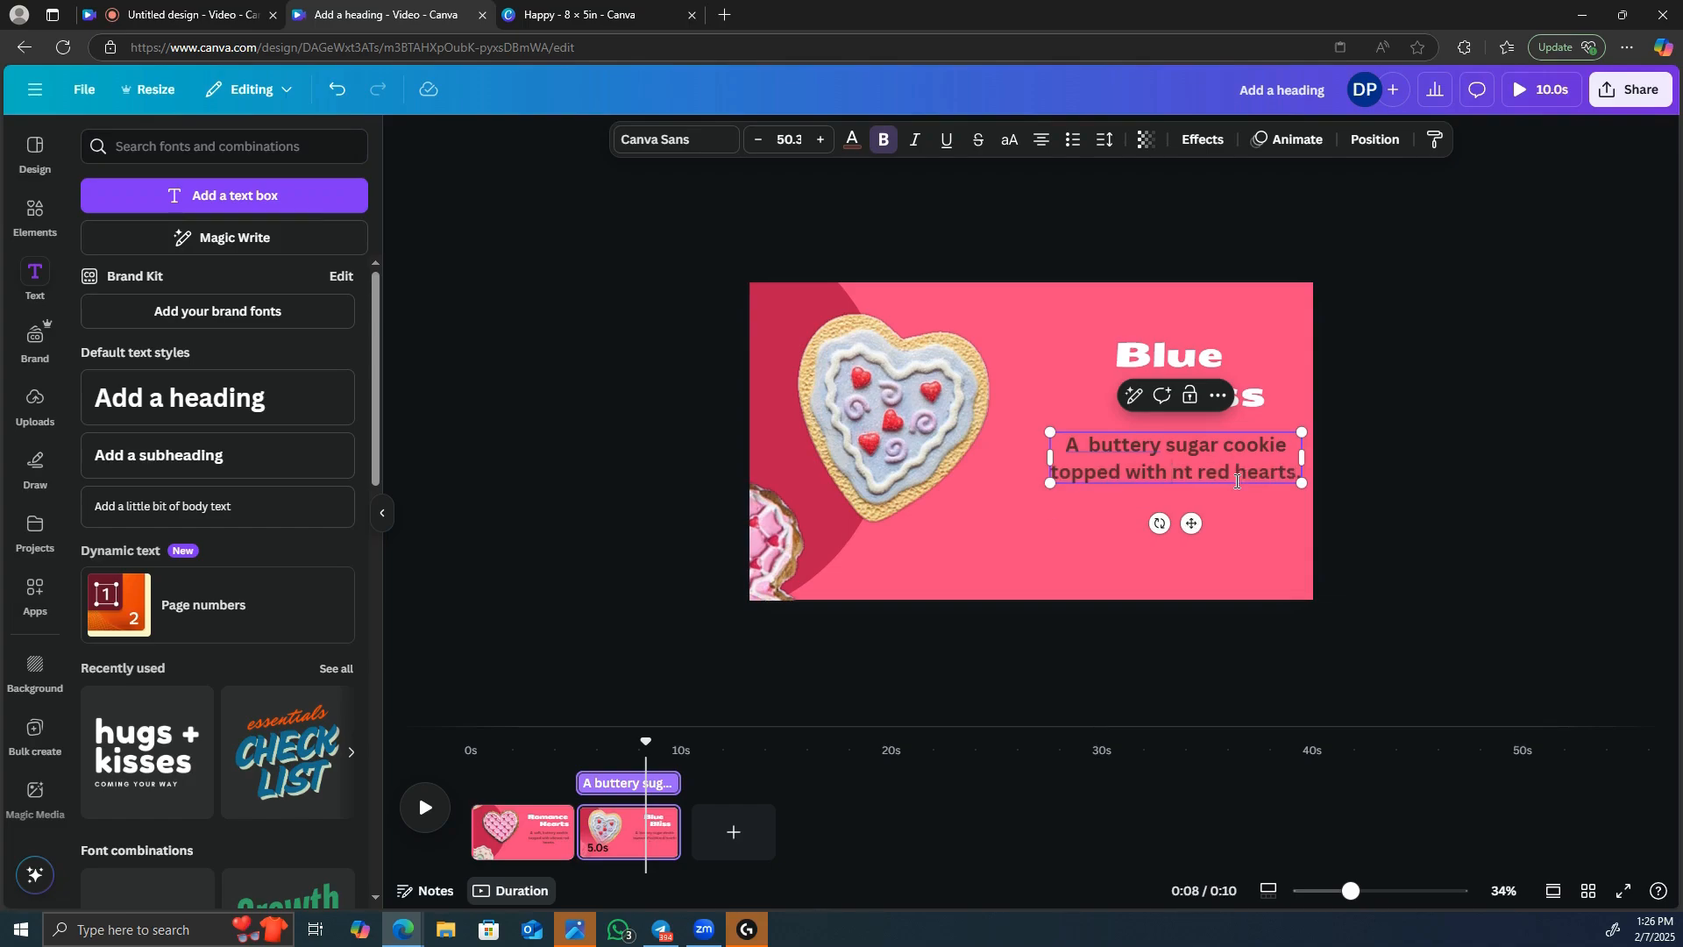
text(blu)
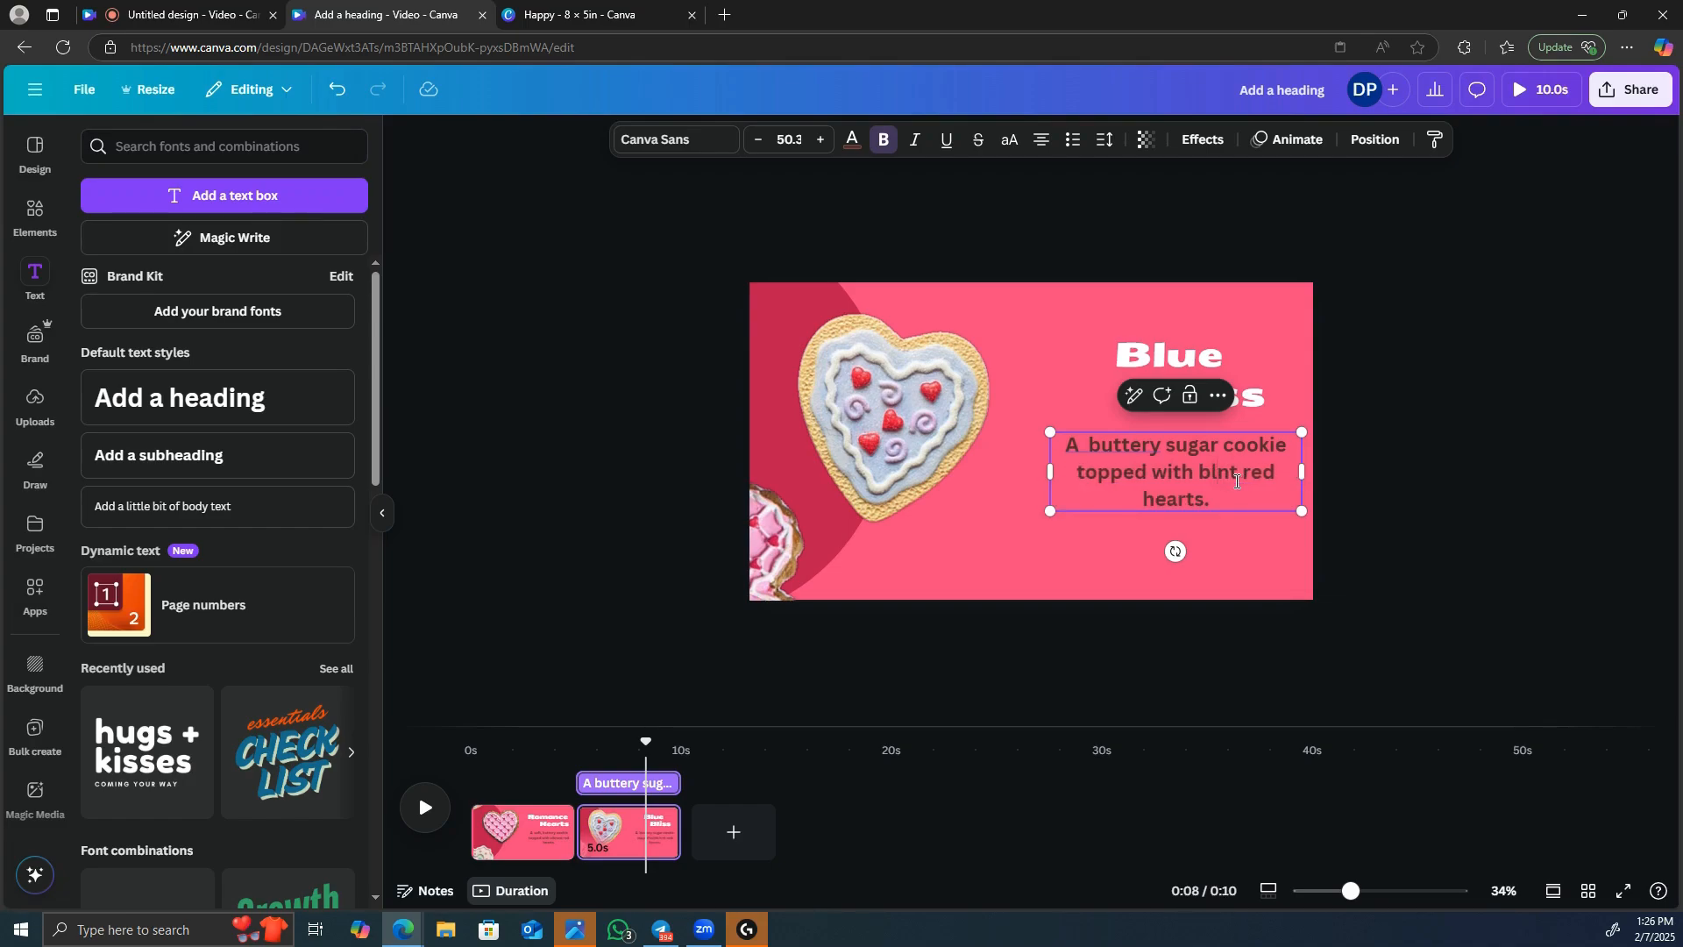
text(e icing )
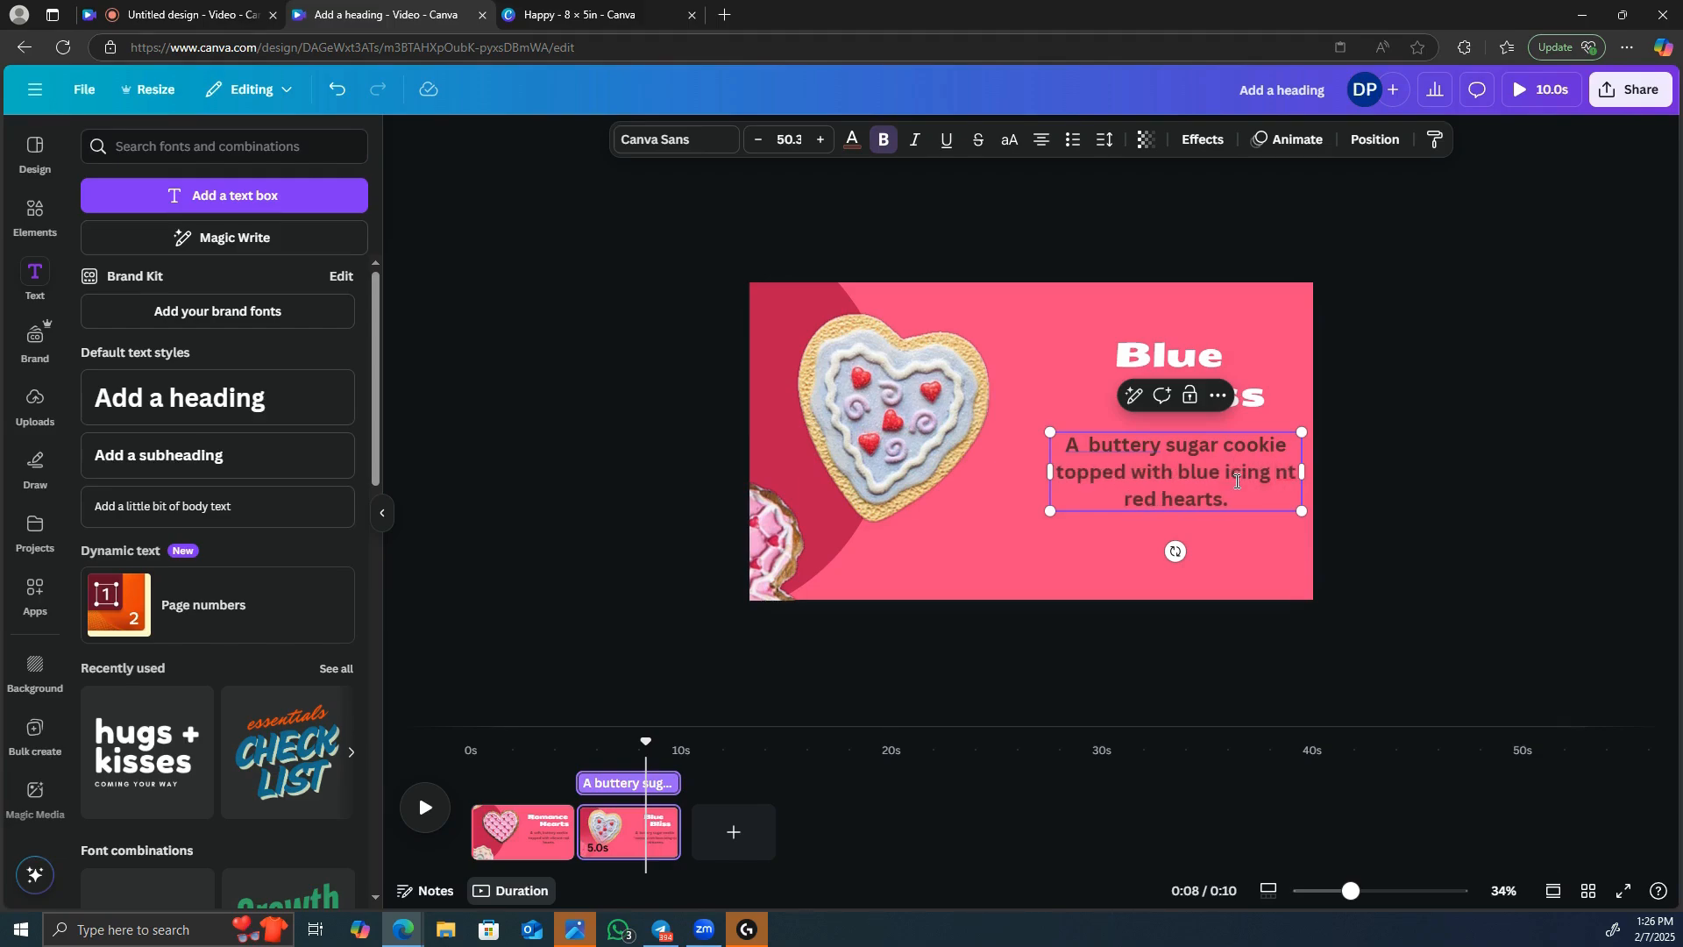
text(with touch)
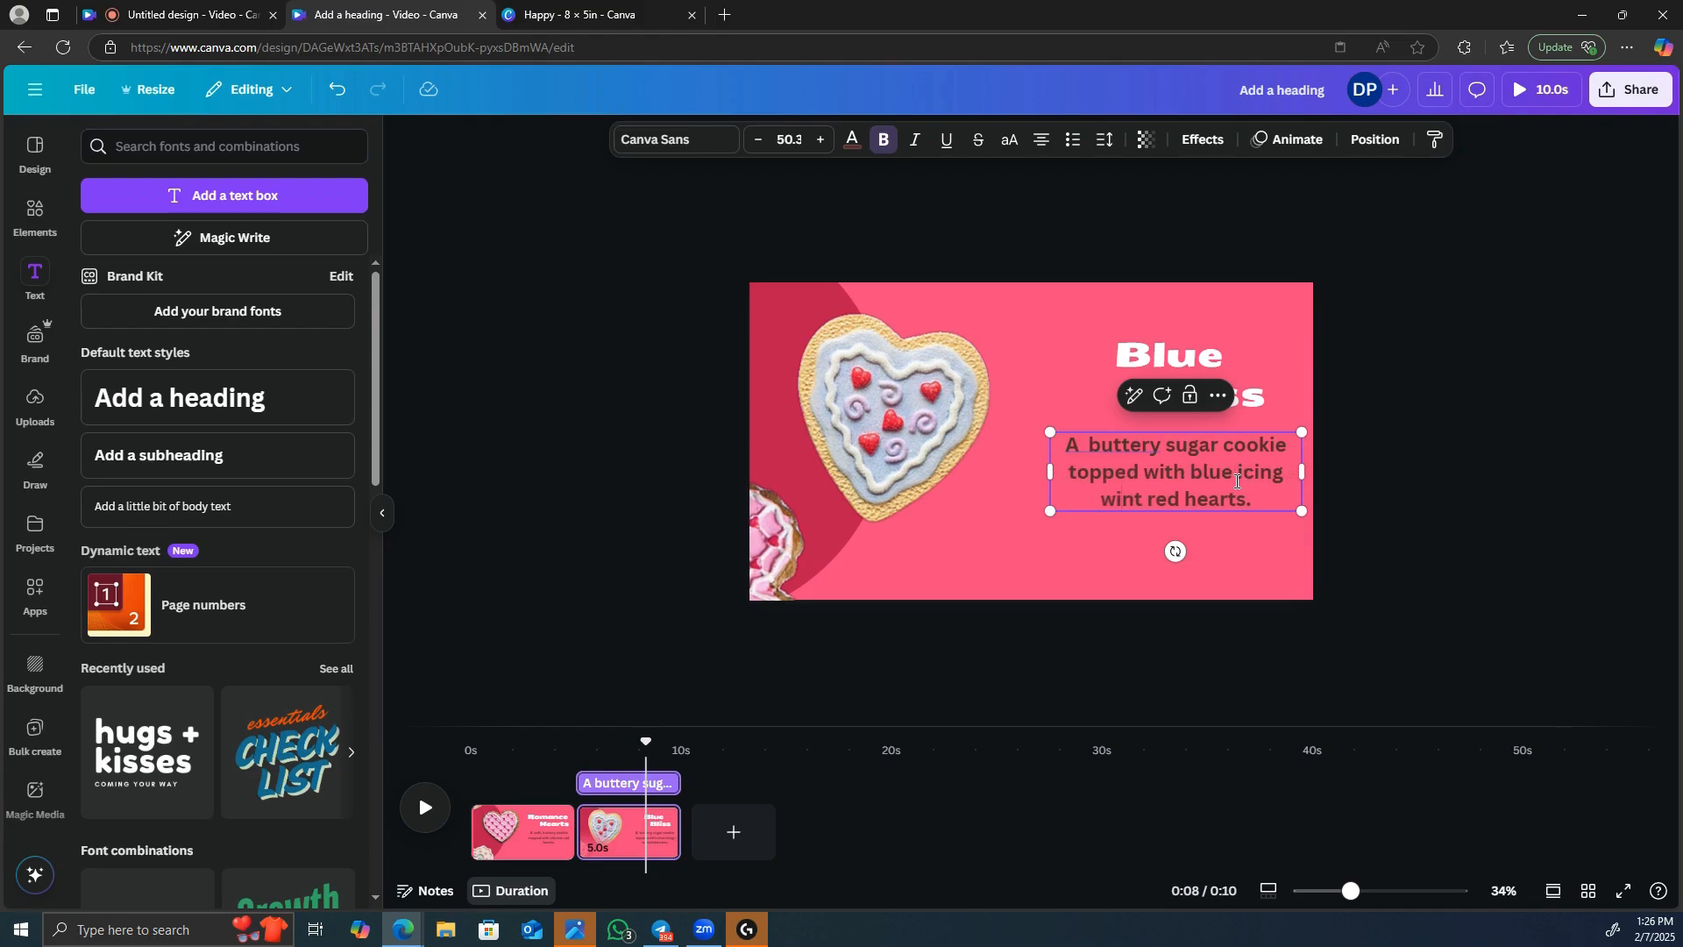
text( of sweet)
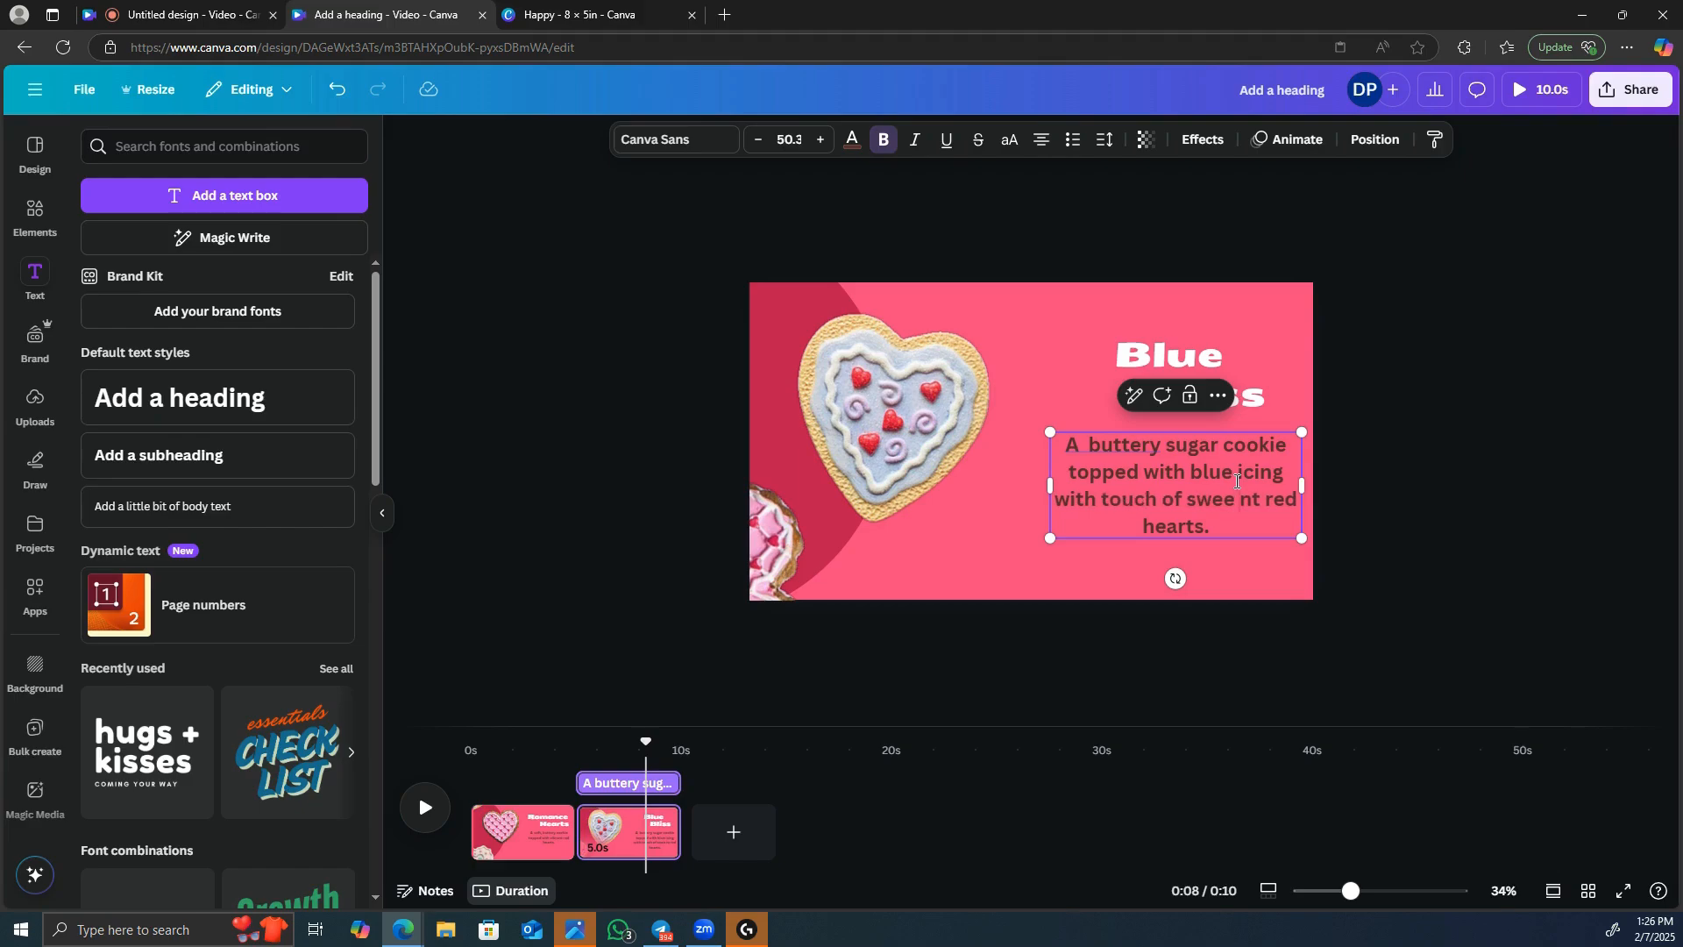
key(BackSpace)
text(t)
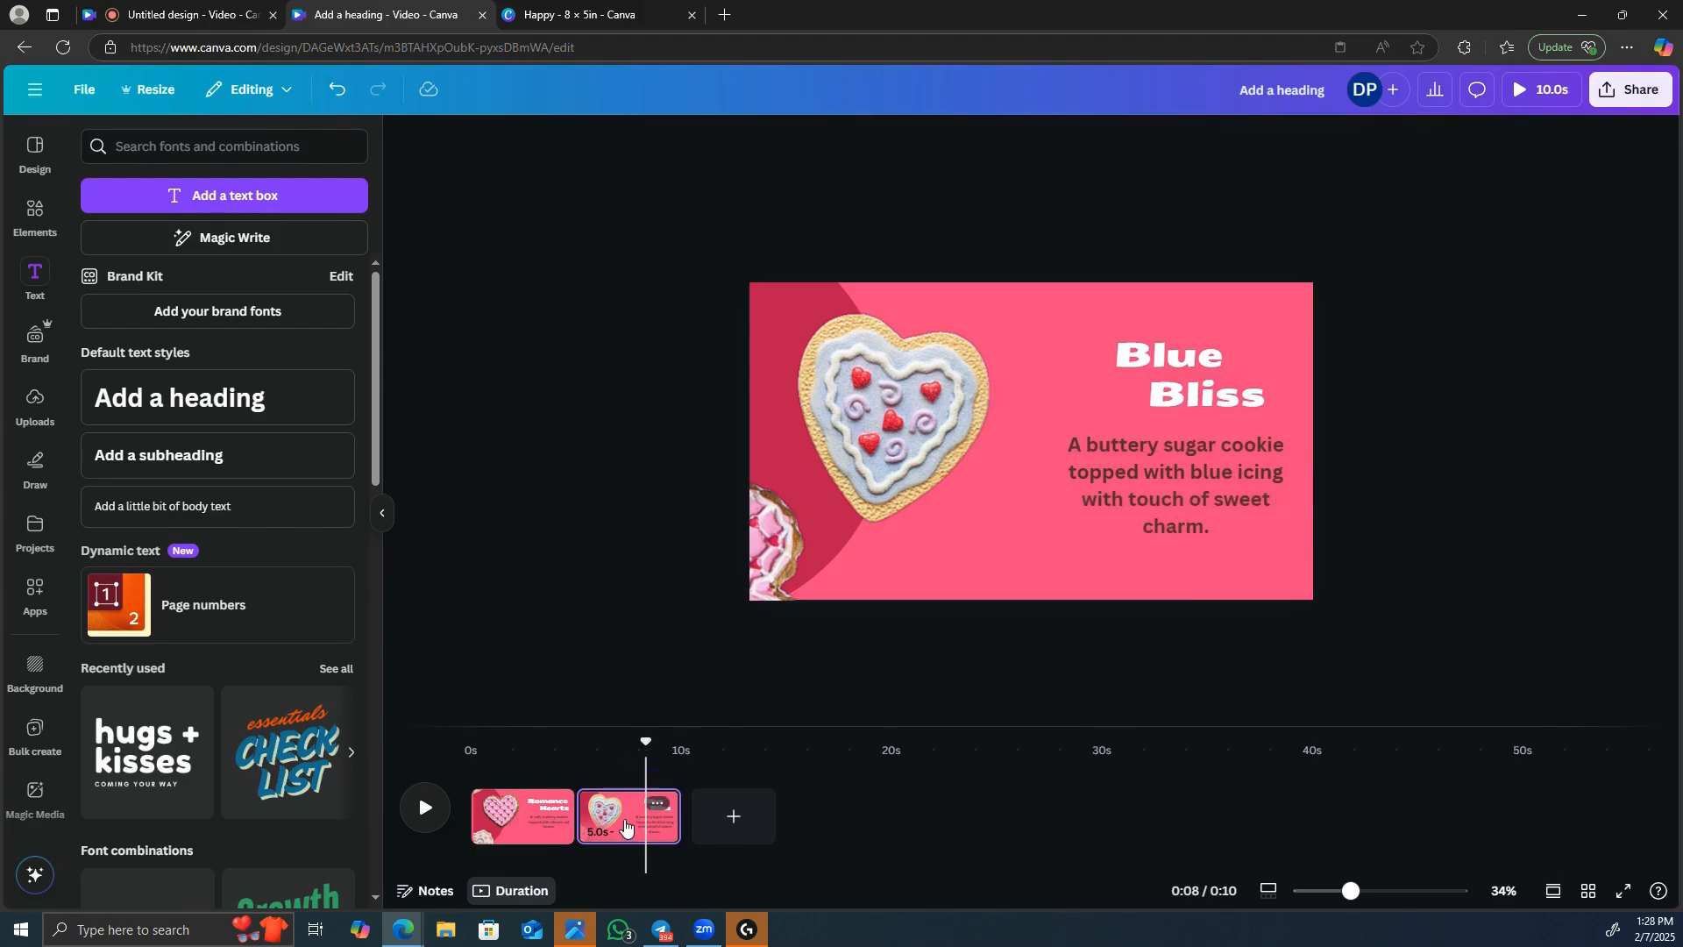
Duplicate the Blue Bliss page and rotate the copy's cookies and circle until the "Hugs and Kisses" cookie sits beside the text.
right_click(625, 828)
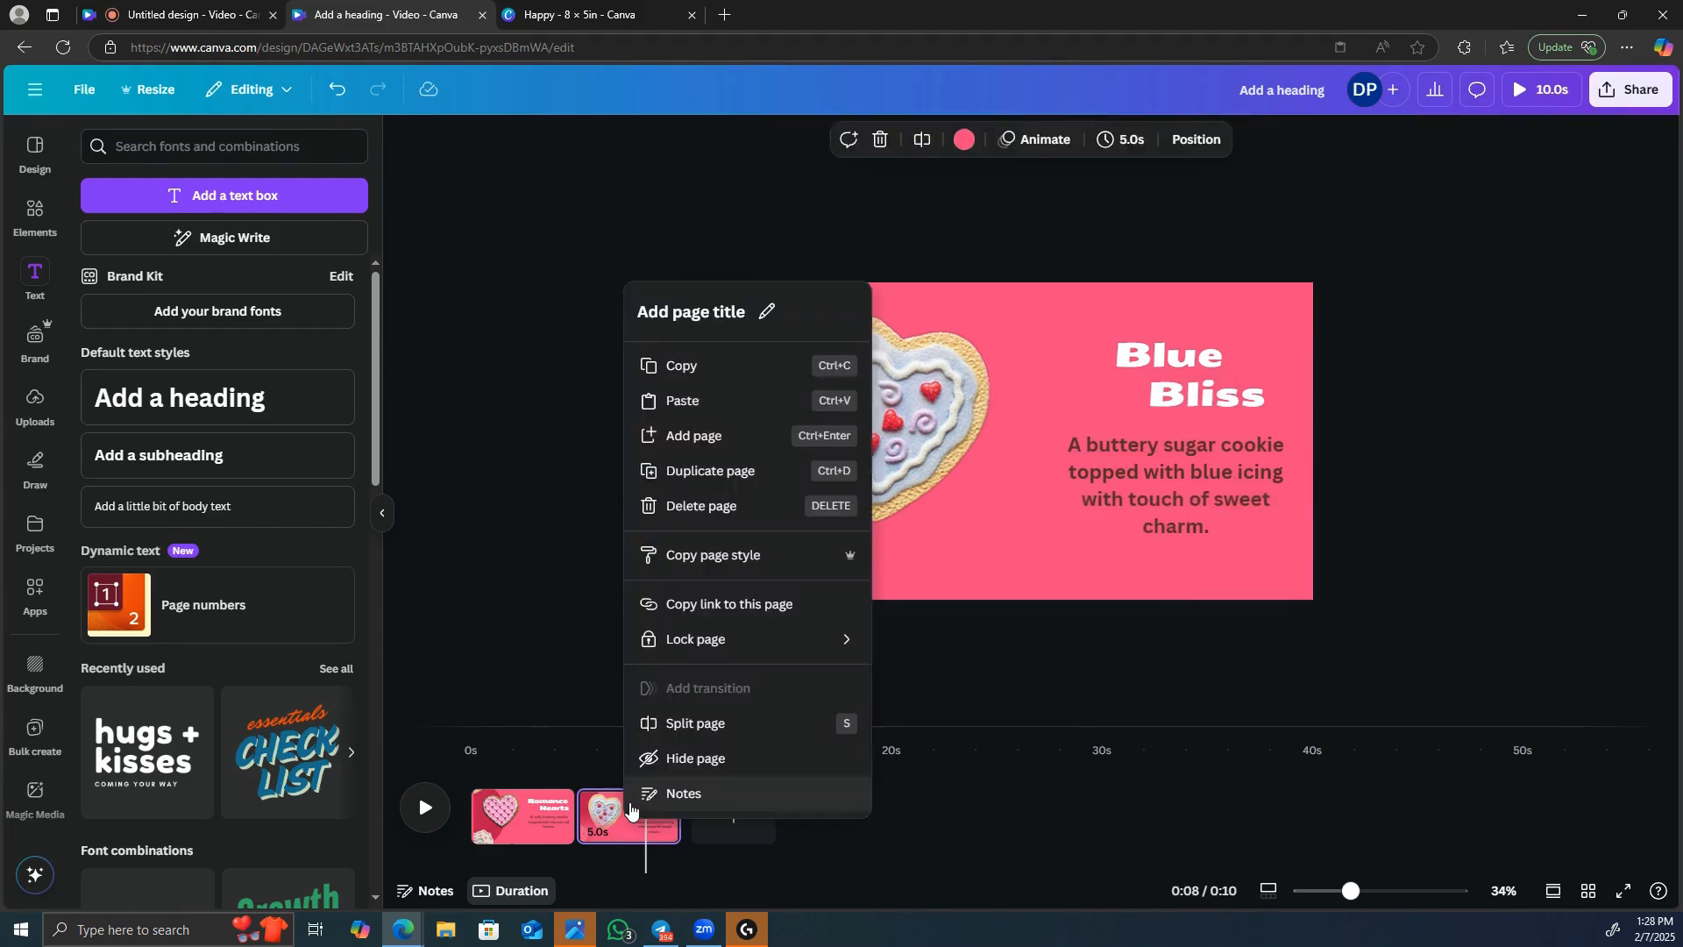
click(721, 474)
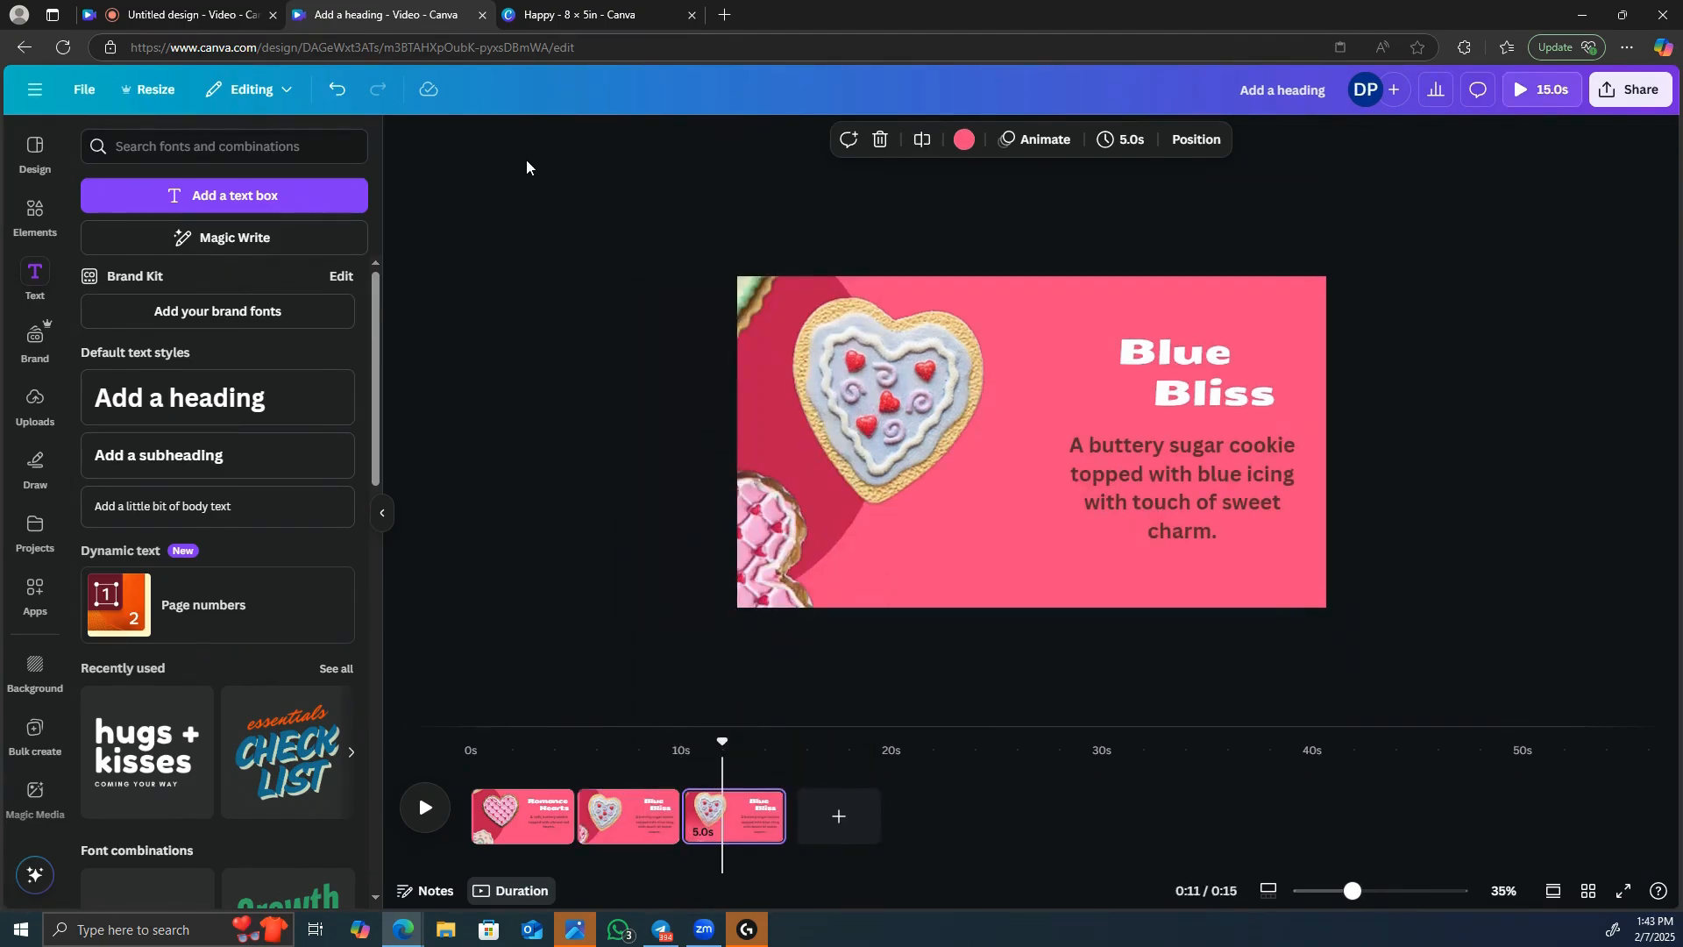
drag(516, 153, 986, 687)
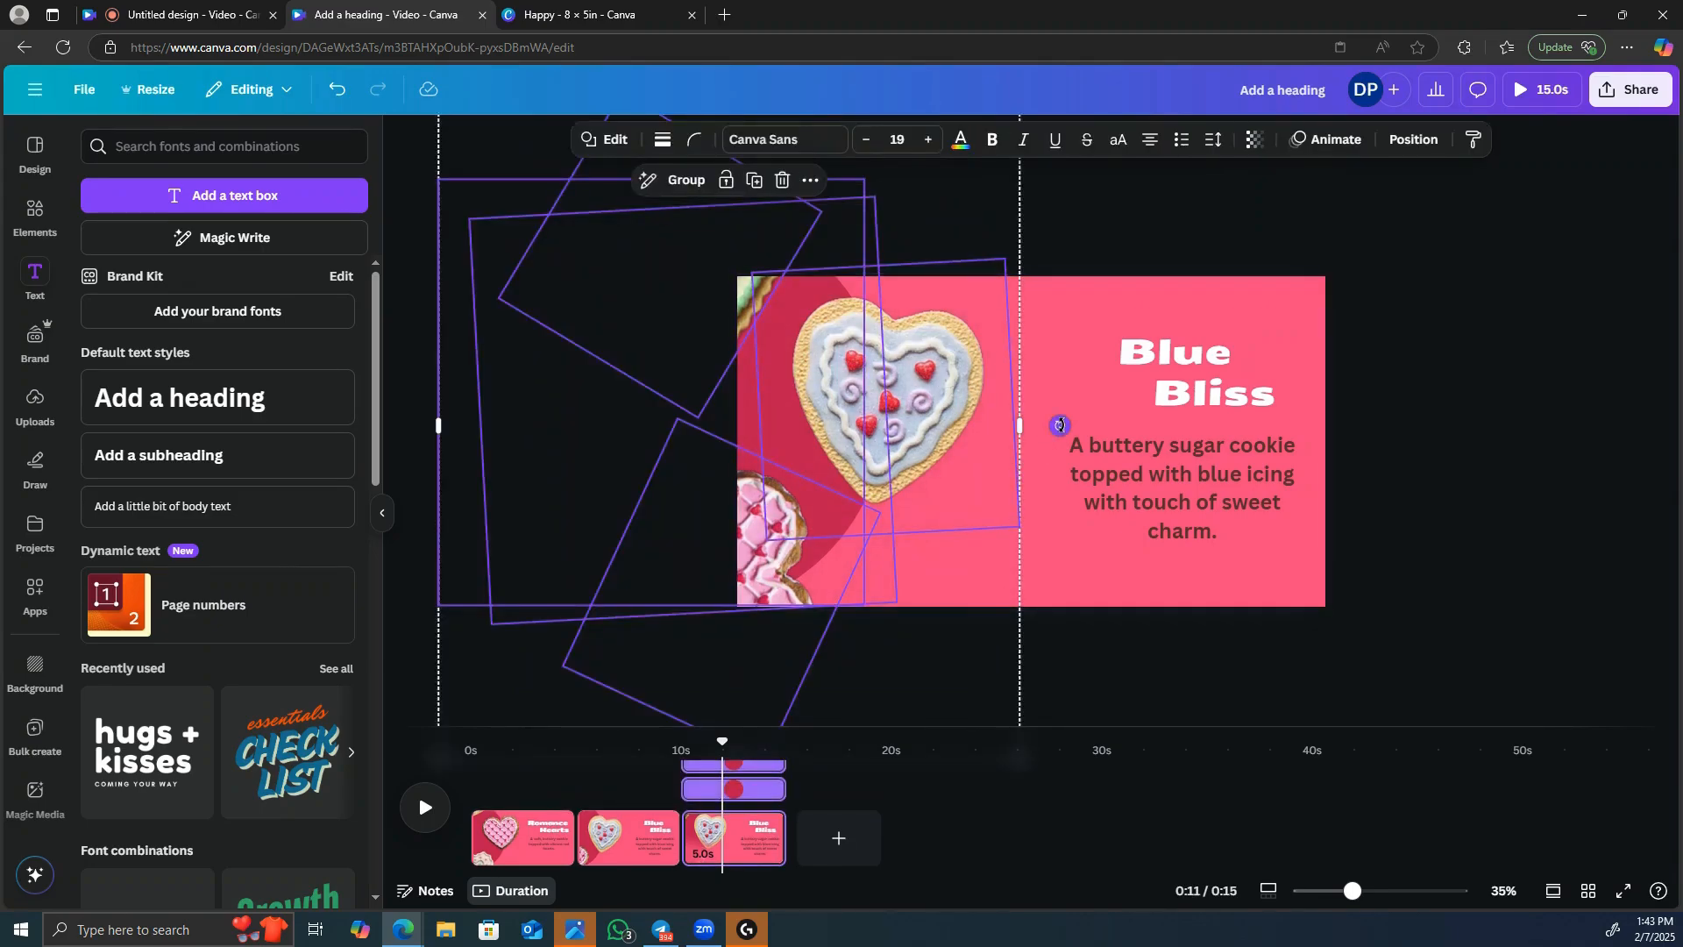
drag(1059, 425, 705, 743)
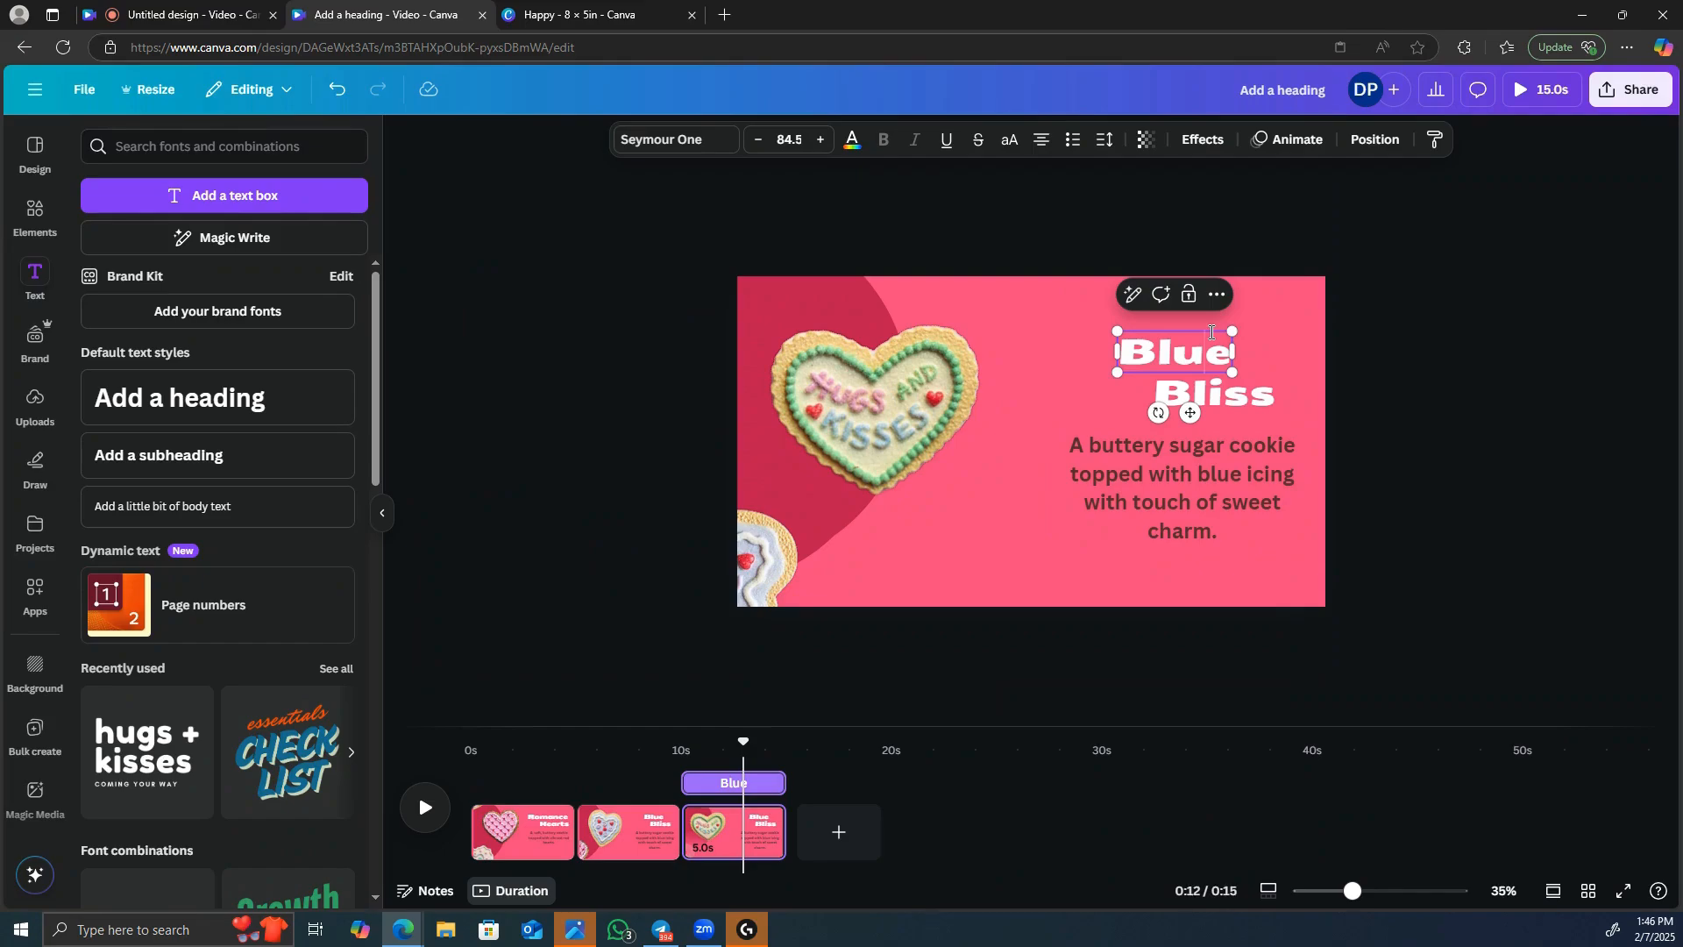
Replace the "Blue" heading on the third page with "Hug n".
key(BackSpace)
key(BackSpace)
key(BackSpace)
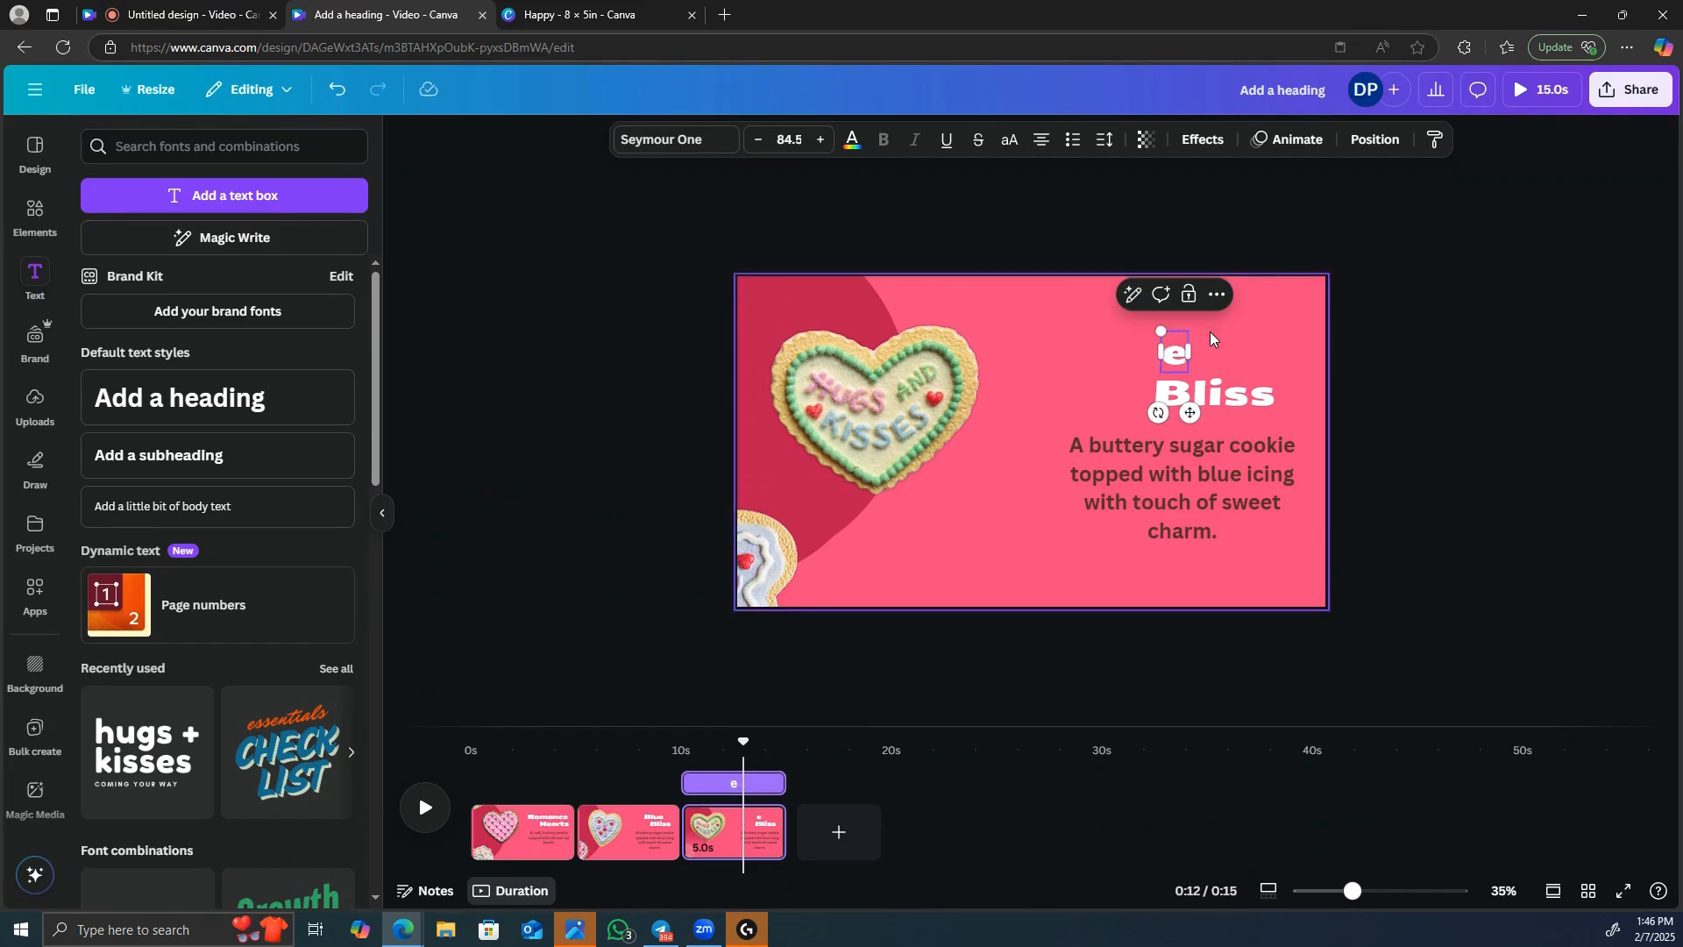
text(Hug)
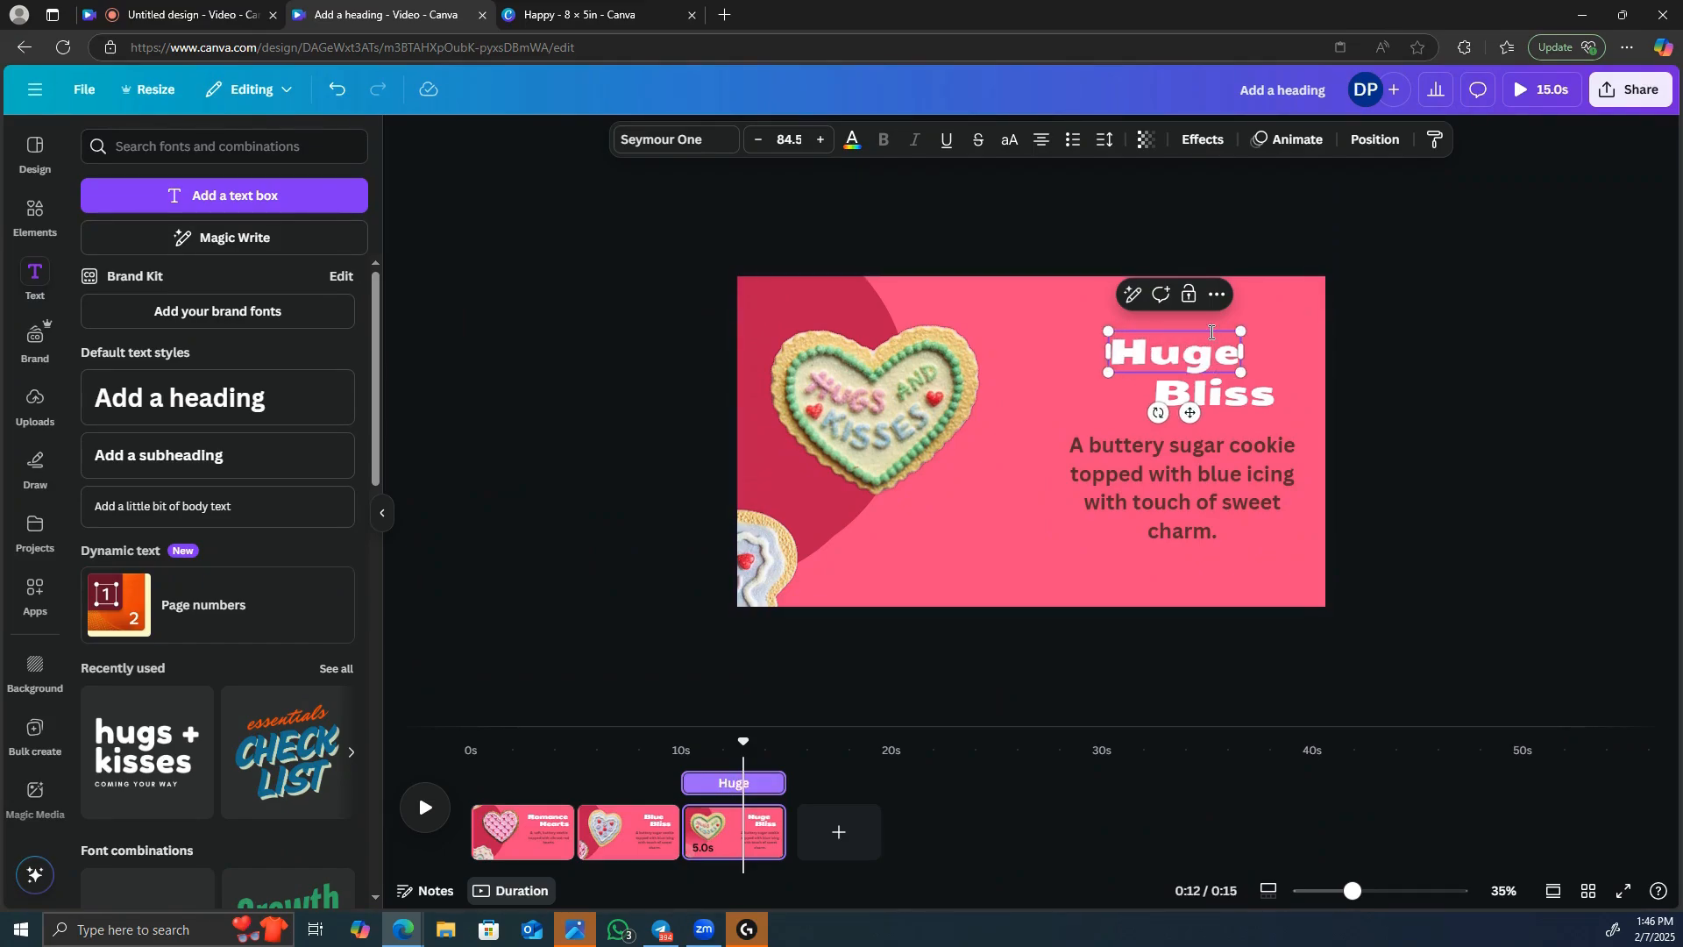
text( n)
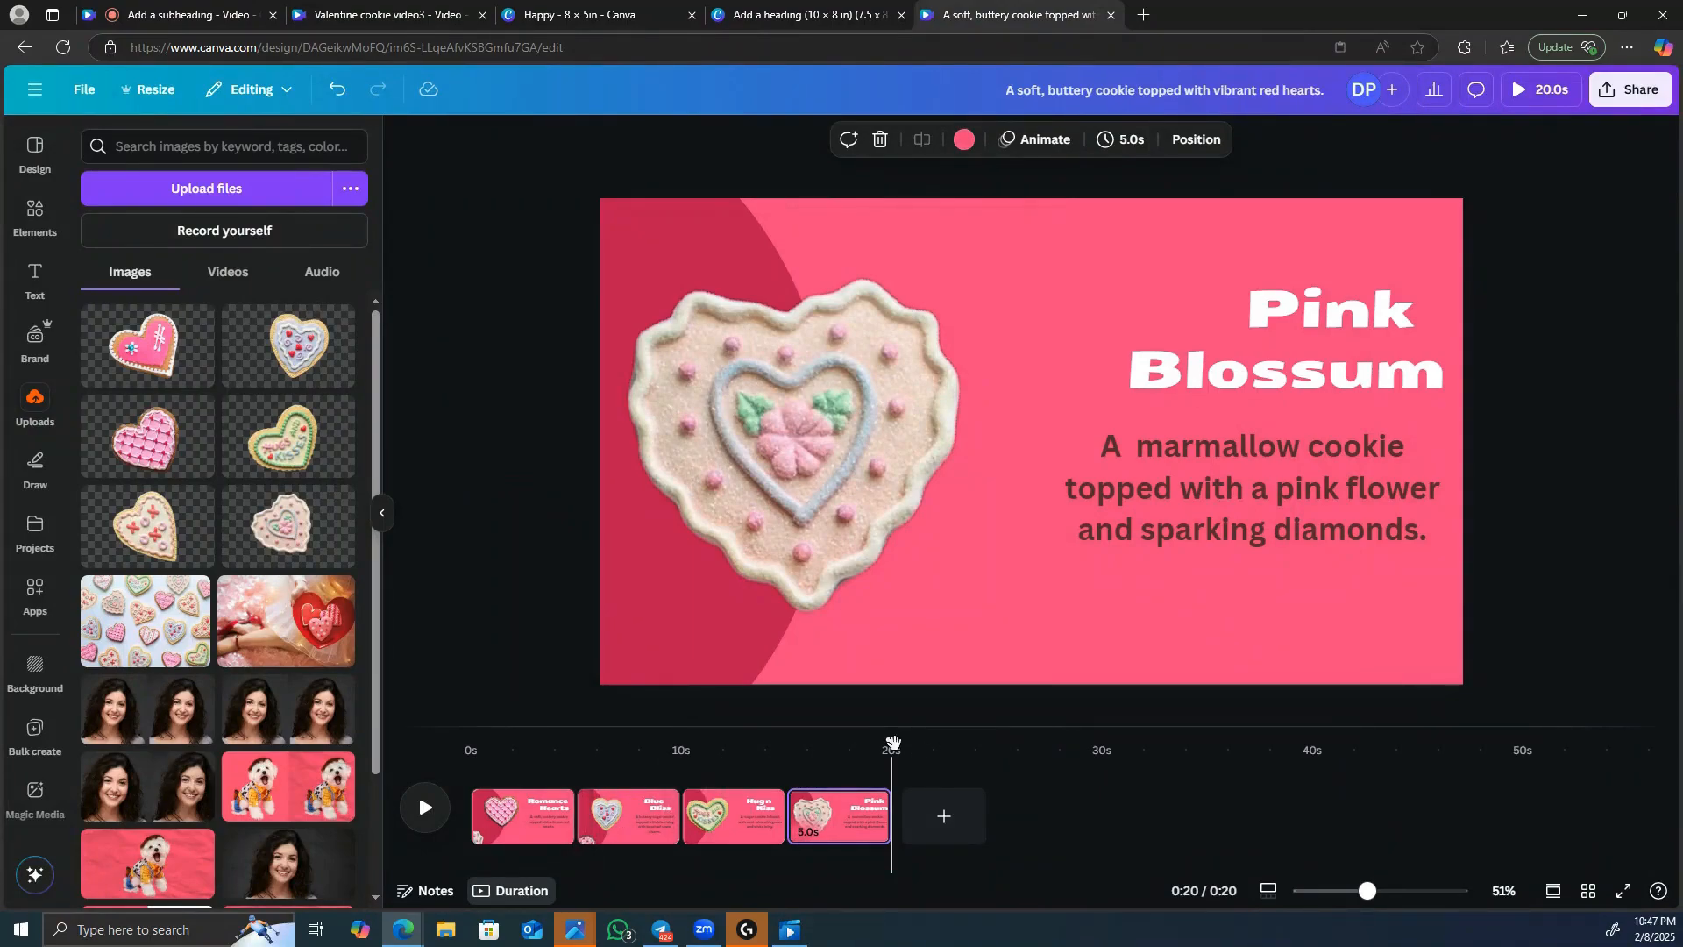
Return to the start of the timeline and trim the Romance Hearts page to 3.1 seconds.
drag(866, 749, 471, 737)
drag(477, 808, 504, 808)
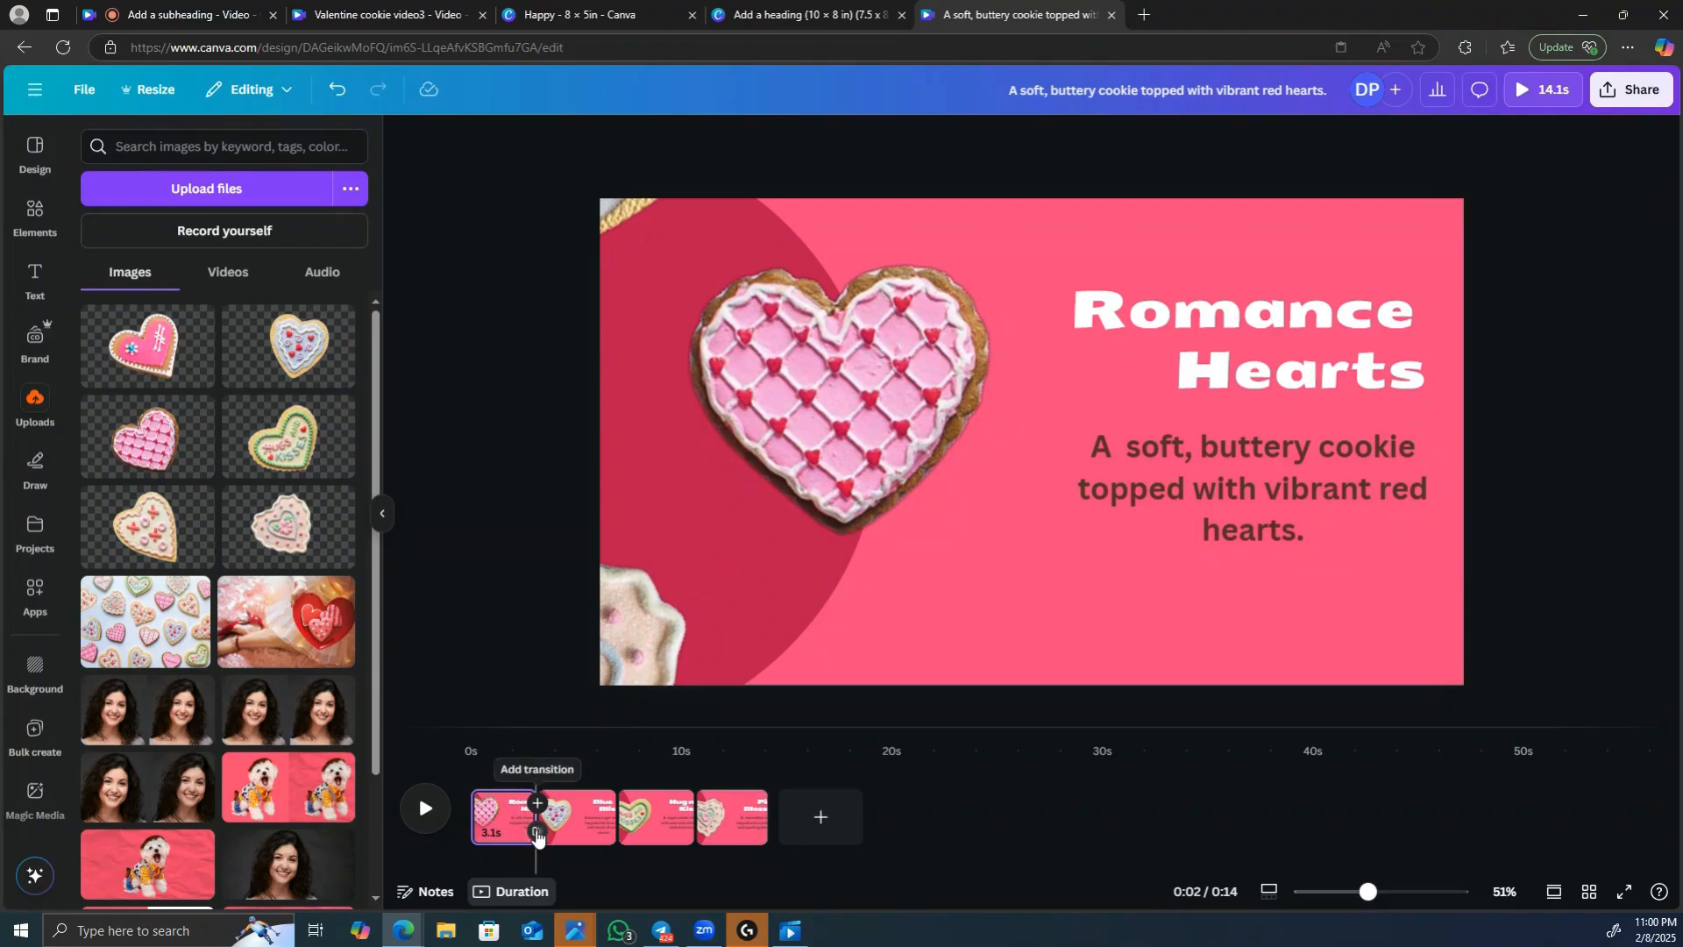
Add a Match & Move transition of 1.5 seconds after the first page and apply it between all pages.
click(537, 834)
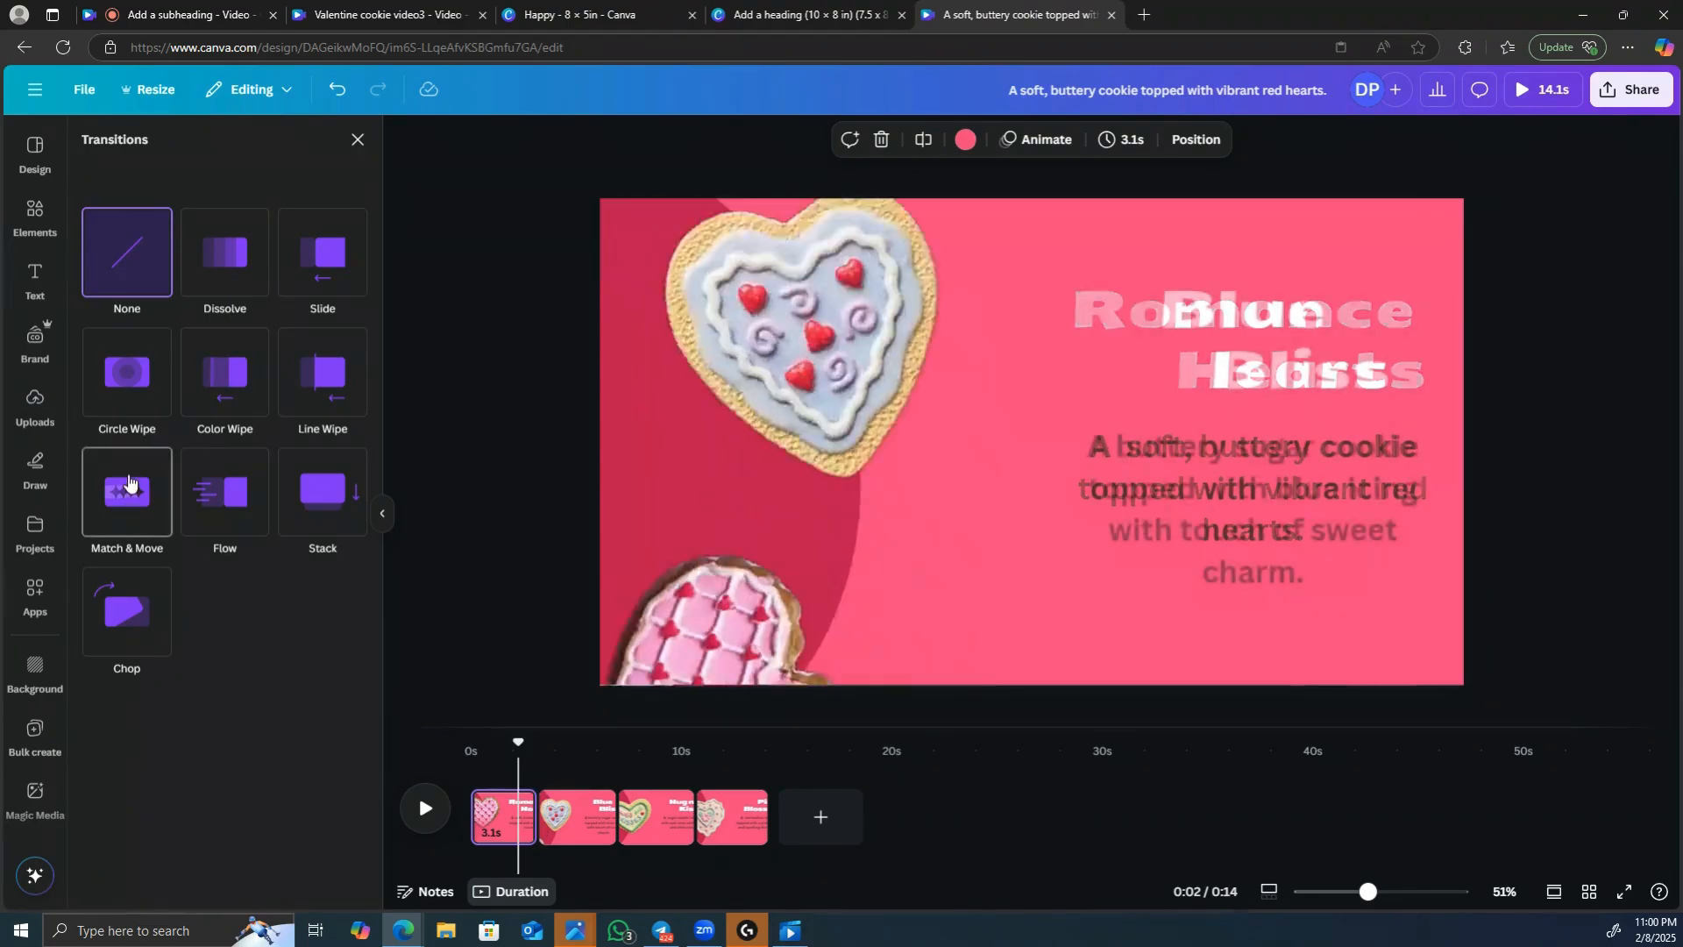
click(128, 481)
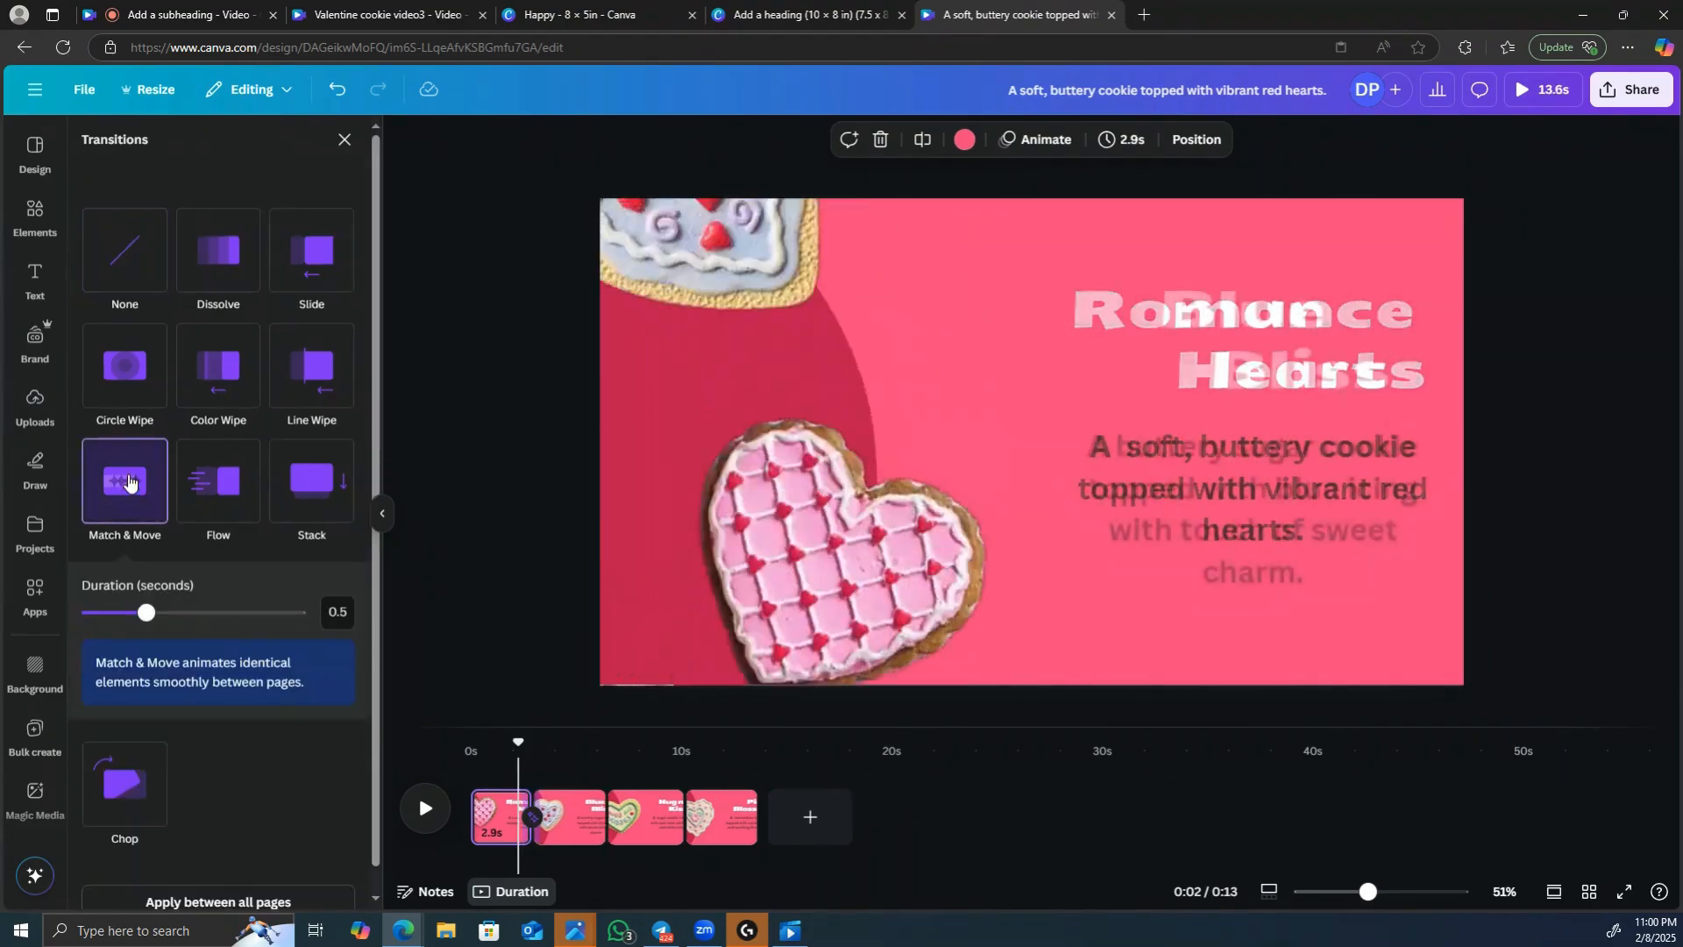
drag(145, 621, 286, 633)
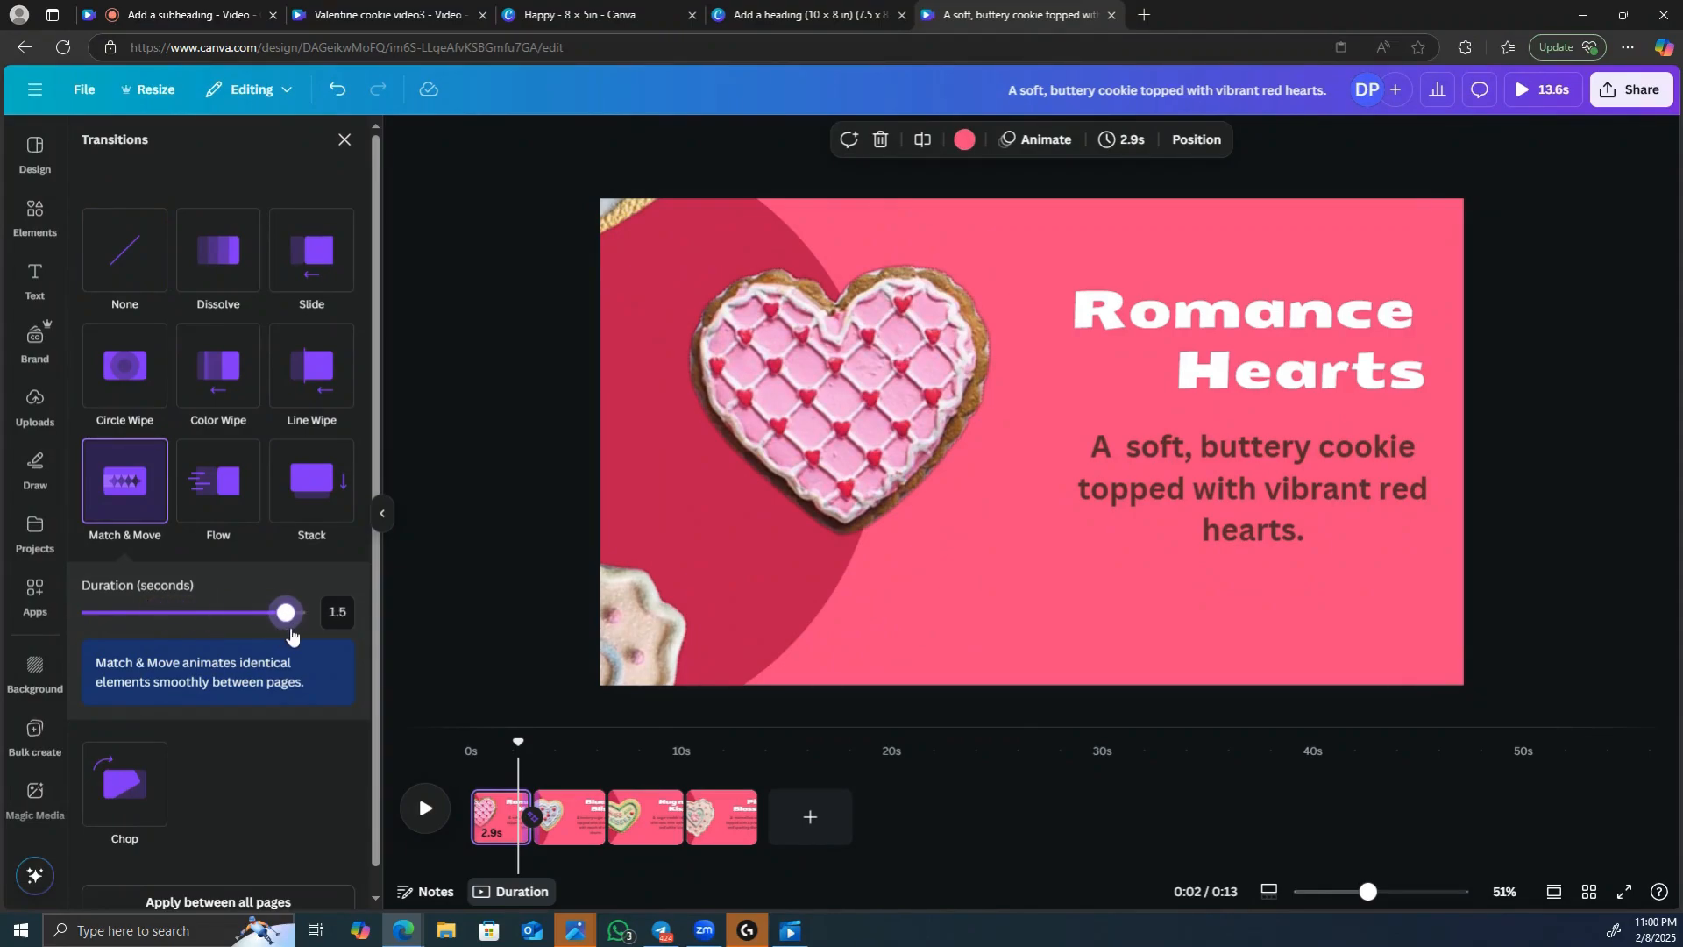
click(213, 902)
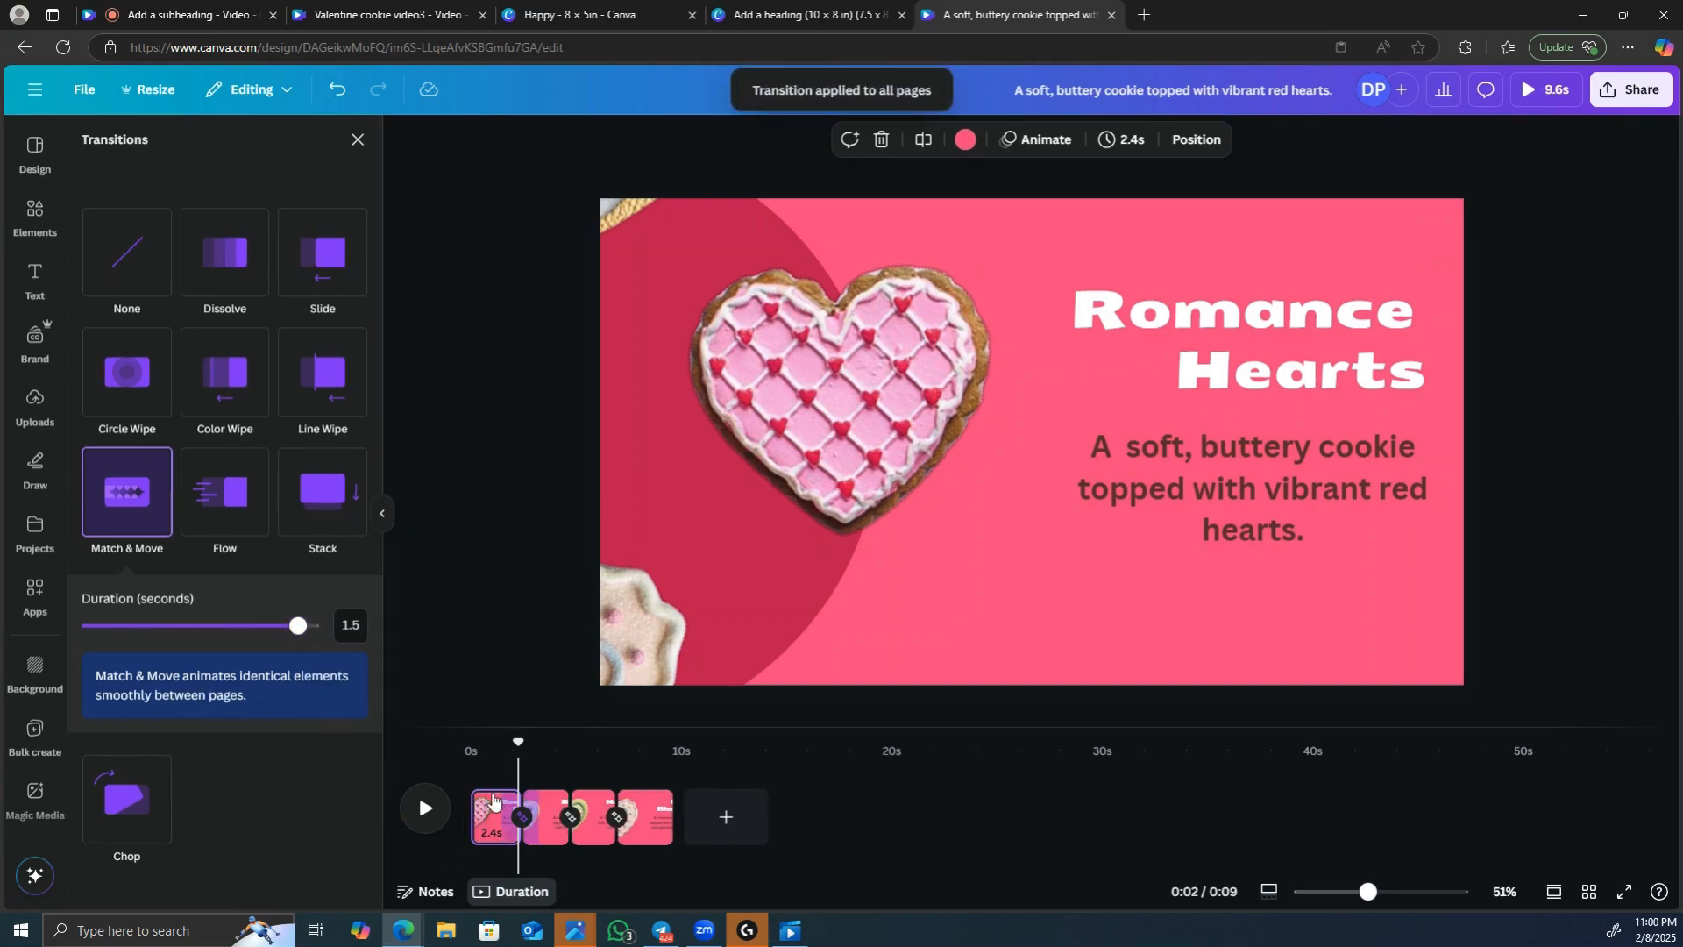
Play the video from the beginning to preview the page transitions.
drag(519, 747, 469, 761)
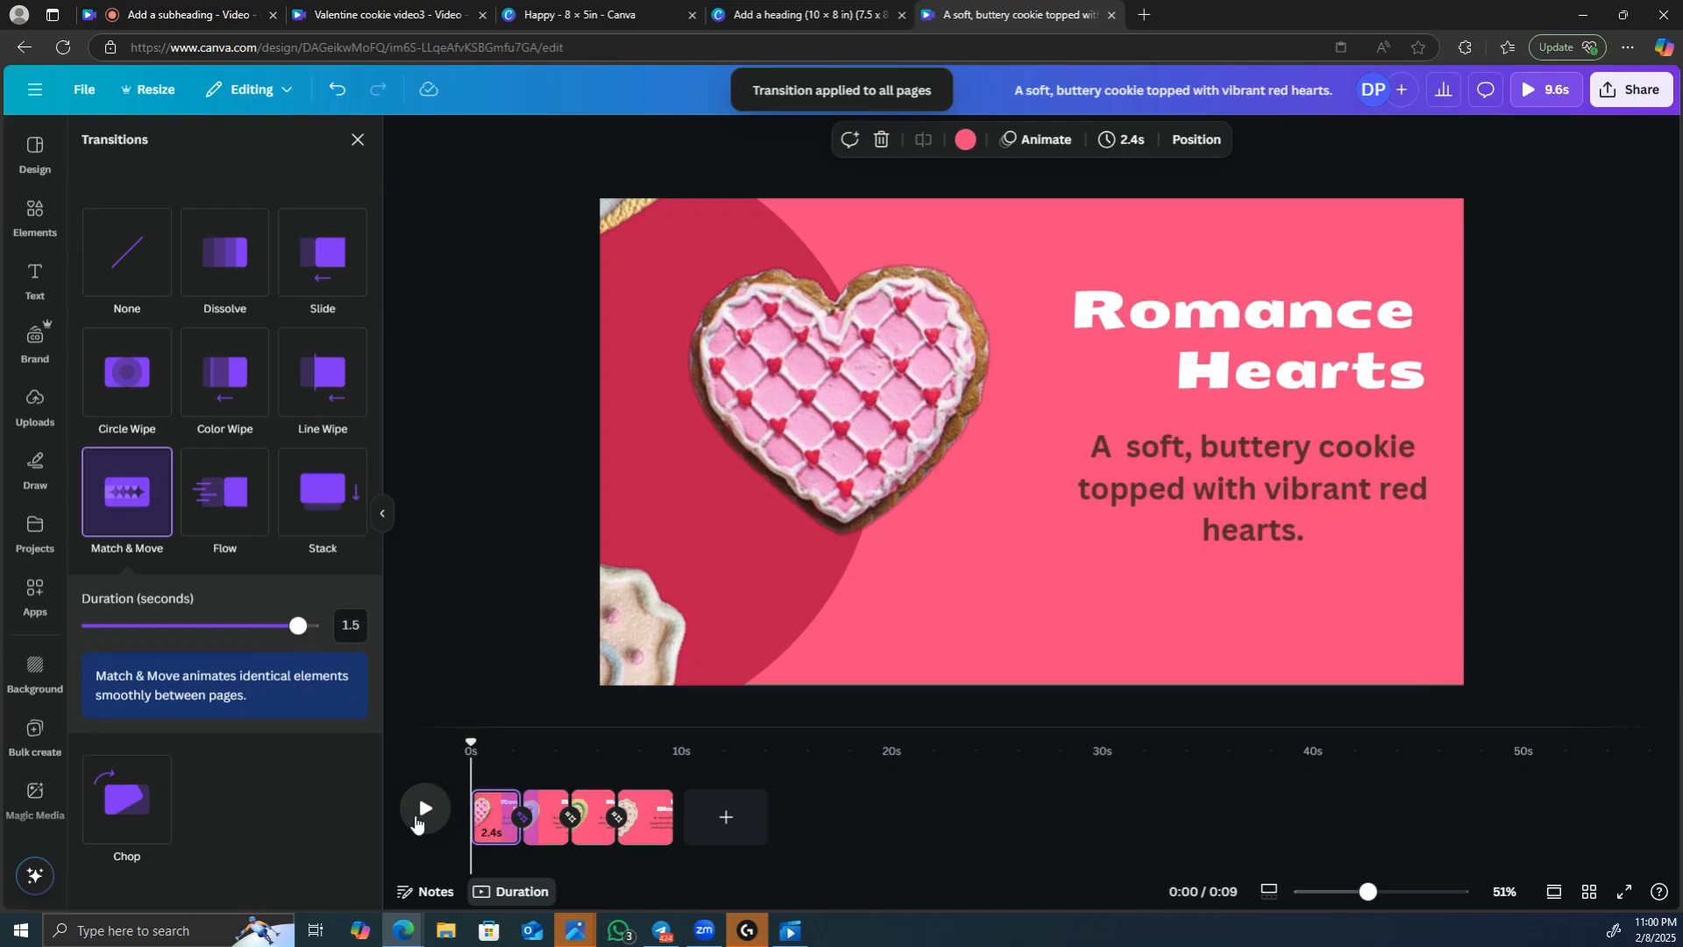
click(419, 817)
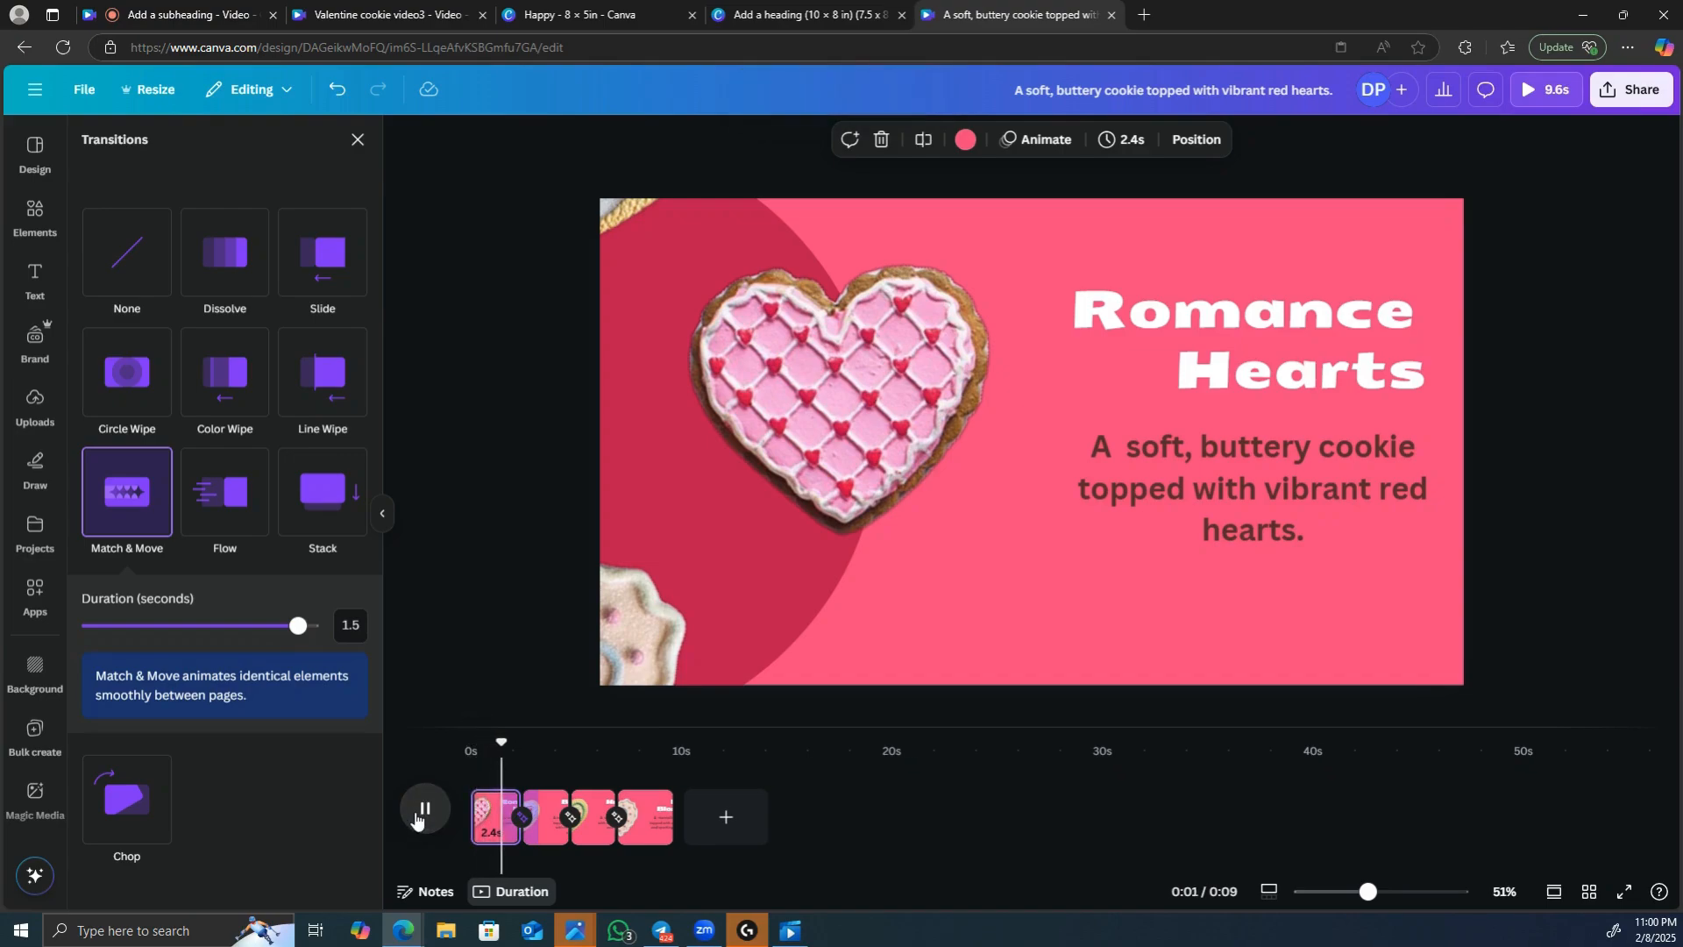